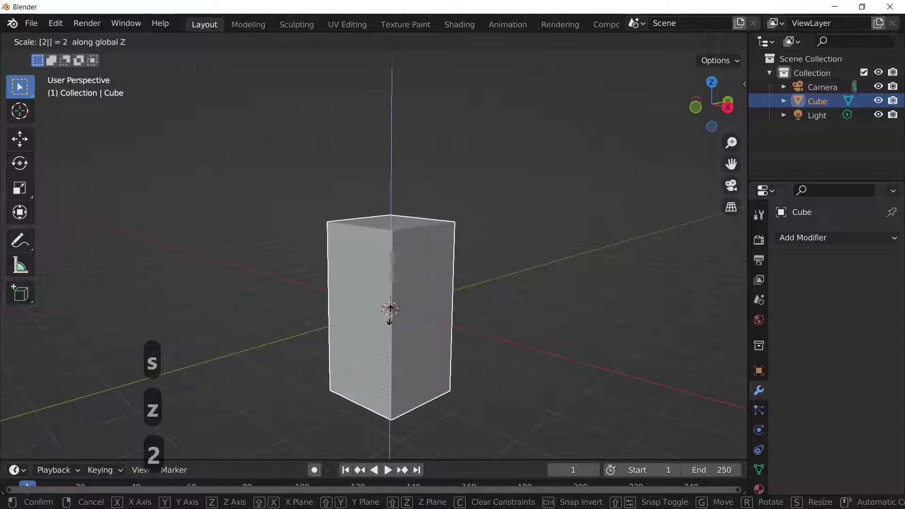
# Step: Raise the stretched cube along the global Z axis
pyautogui.moveTo(463, 338); pyautogui.dragTo(466, 315, button='middle')
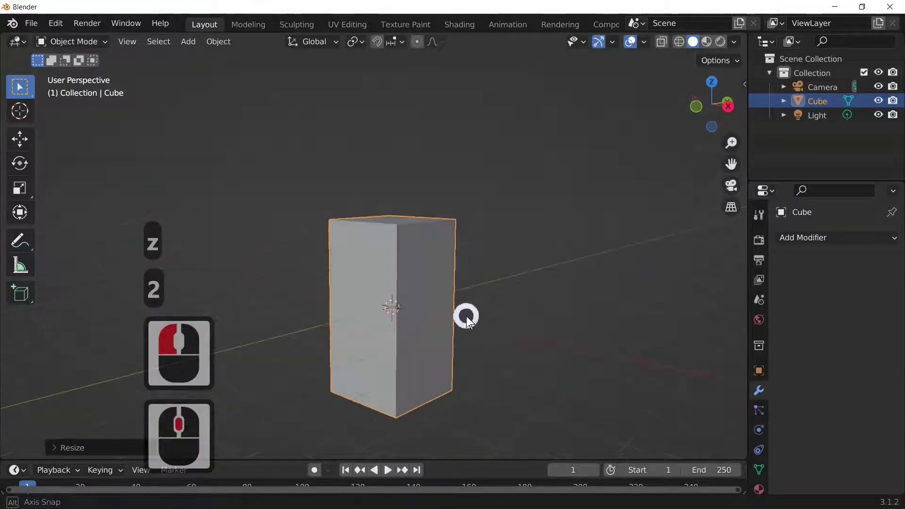
pyautogui.press('g')
pyautogui.press('z')
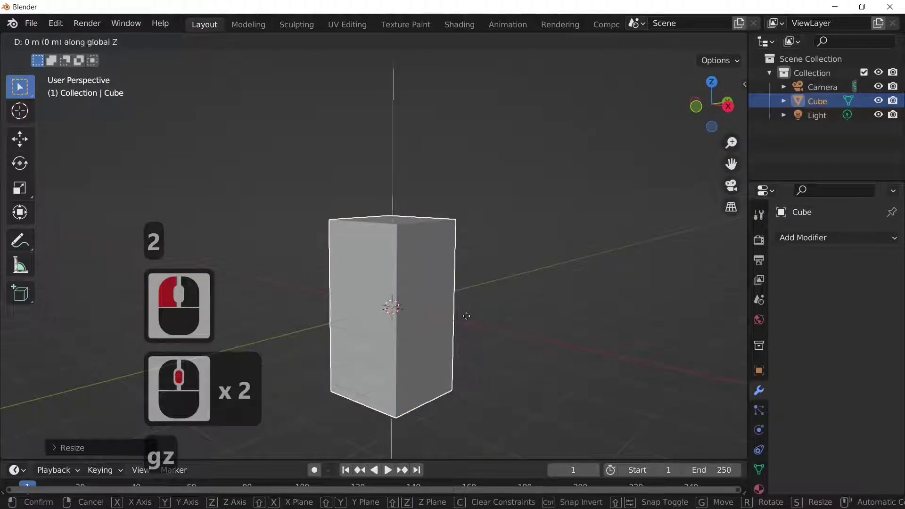
pyautogui.click(481, 246)
pyautogui.moveTo(479, 258); pyautogui.dragTo(457, 330, button='middle')
pyautogui.click(413, 231)
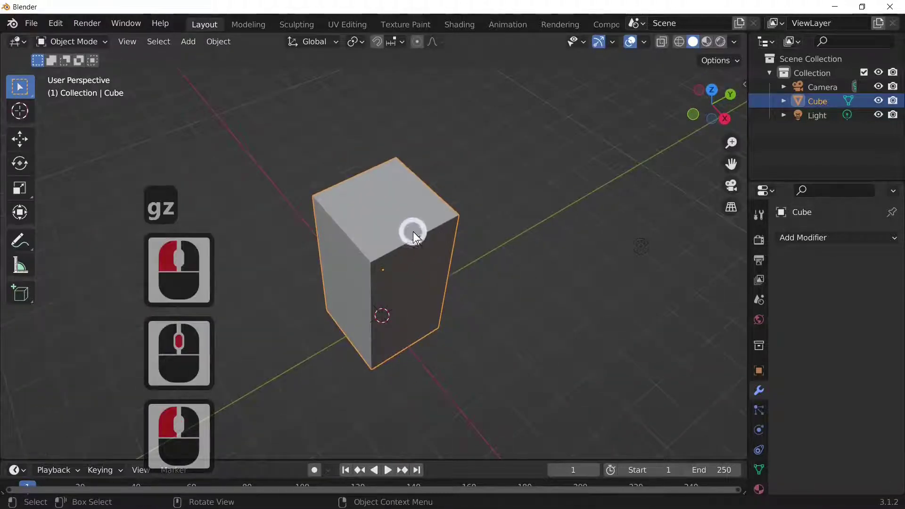
# Step: Enter Edit Mode and add two evenly spaced vertical loop cuts that divide the block's top into three strips
pyautogui.hotkey('ctrl', 'e')
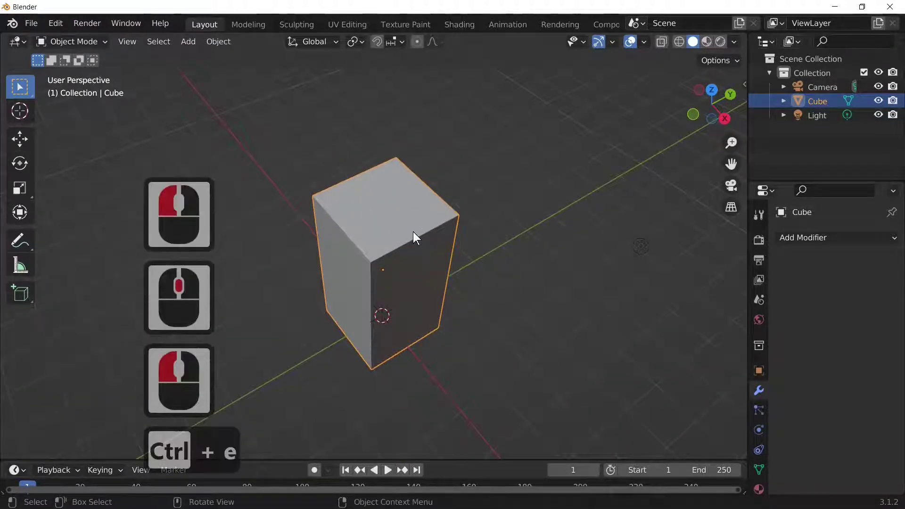
pyautogui.press('Tab')
pyautogui.click(413, 231)
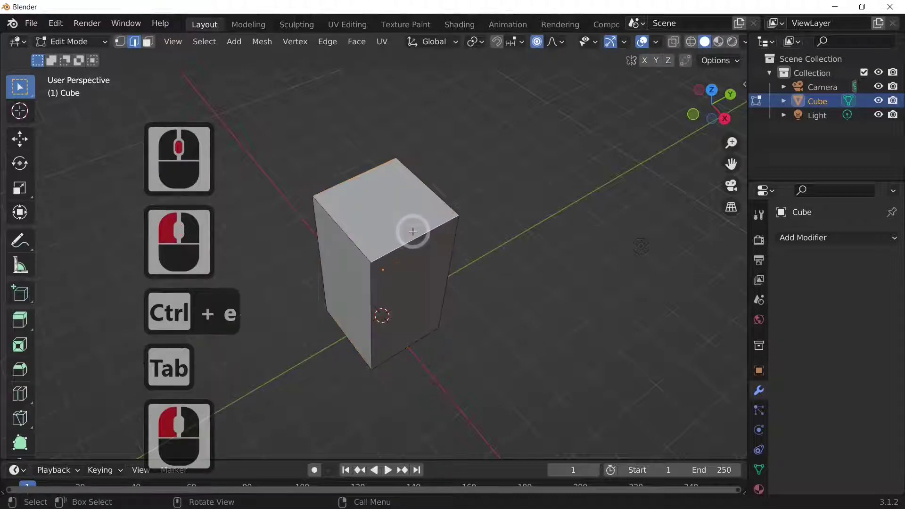
pyautogui.press('ctrl')
pyautogui.hotkey('ctrl', 'r')
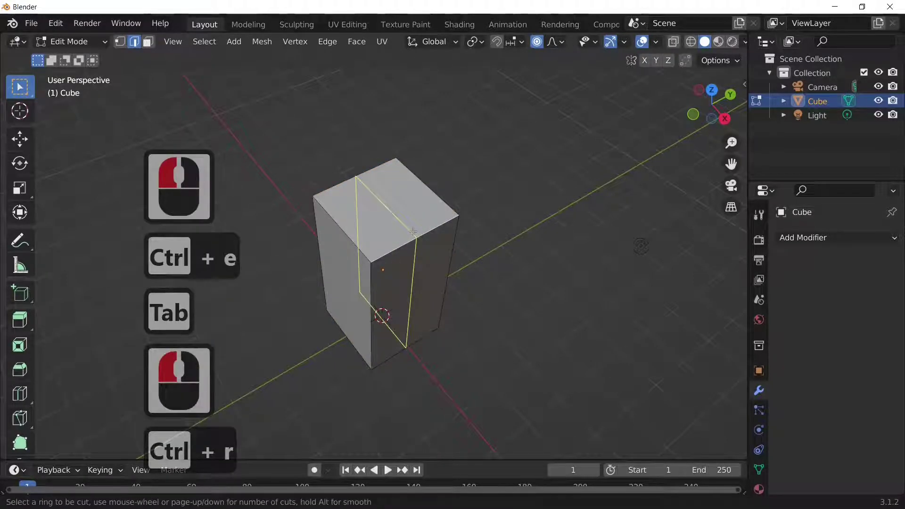
pyautogui.scroll(2, 413, 232)
pyautogui.scroll(-1, 413, 232)
pyautogui.click(413, 231)
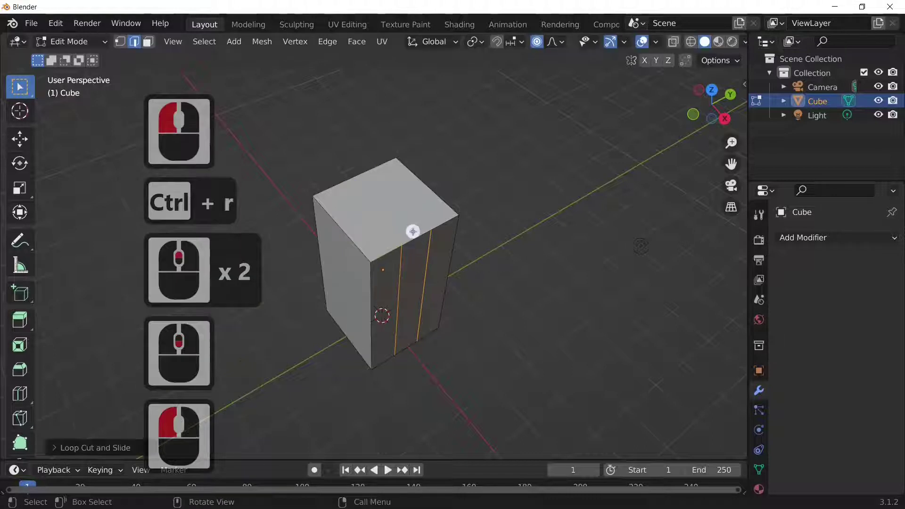
pyautogui.click(412, 209)
pyautogui.click(411, 200)
# Step: Add two evenly spaced loop cuts perpendicular to the first pair, forming a 3 by 3 grid on the top
pyautogui.press('ctrl')
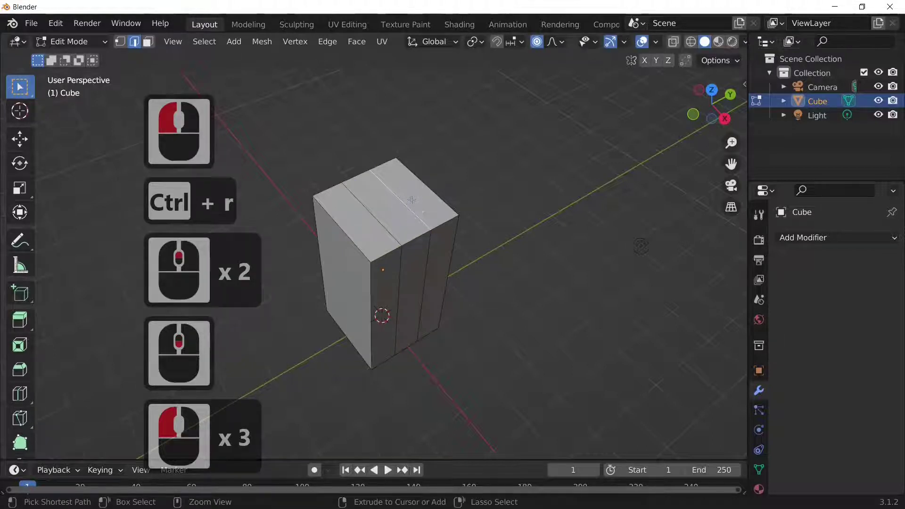
pyautogui.hotkey('ctrl', 'r')
pyautogui.scroll(2, 412, 200)
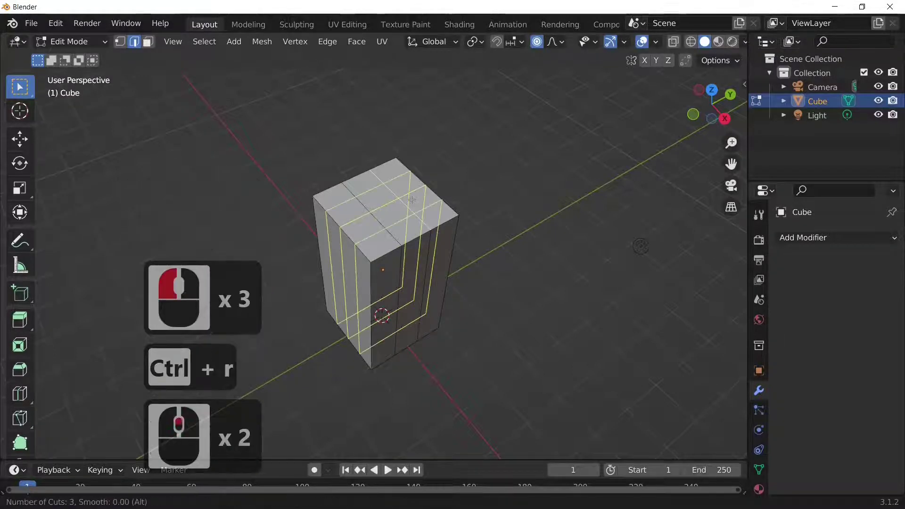
pyautogui.scroll(-1, 412, 200)
pyautogui.click(412, 198)
pyautogui.click(410, 216)
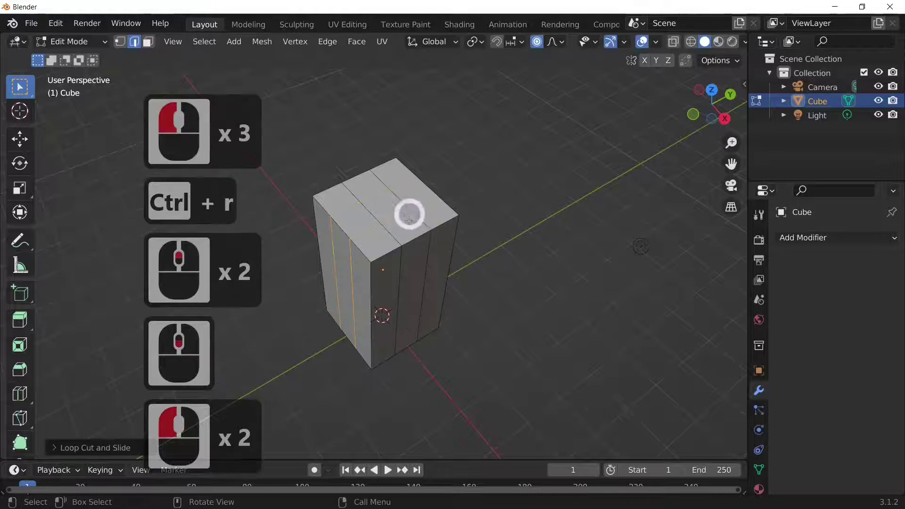
pyautogui.click(364, 176)
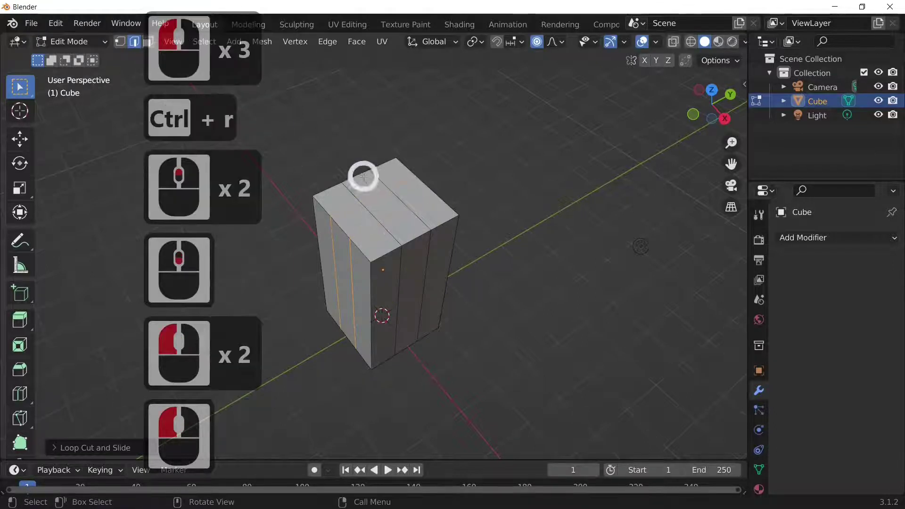
pyautogui.click(382, 204)
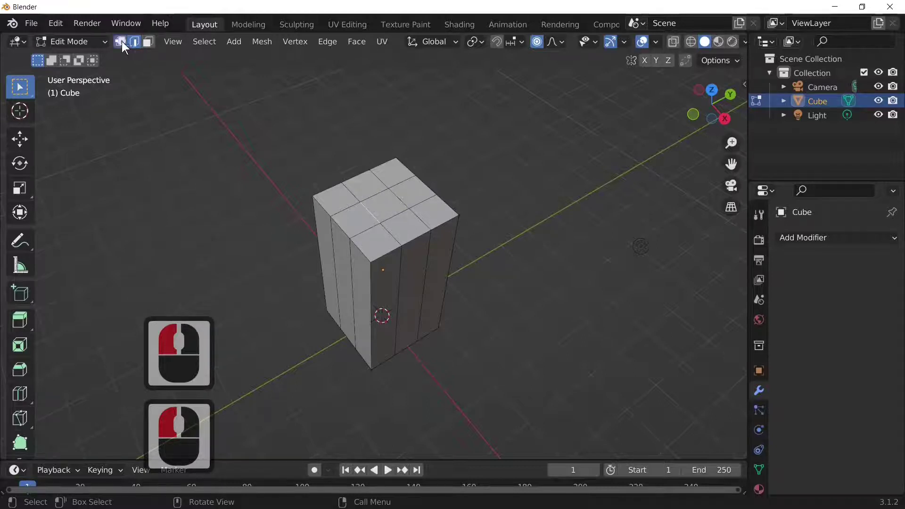
# Step: Switch to face selection, select the center face of the top and turn off proportional editing
pyautogui.click(149, 43)
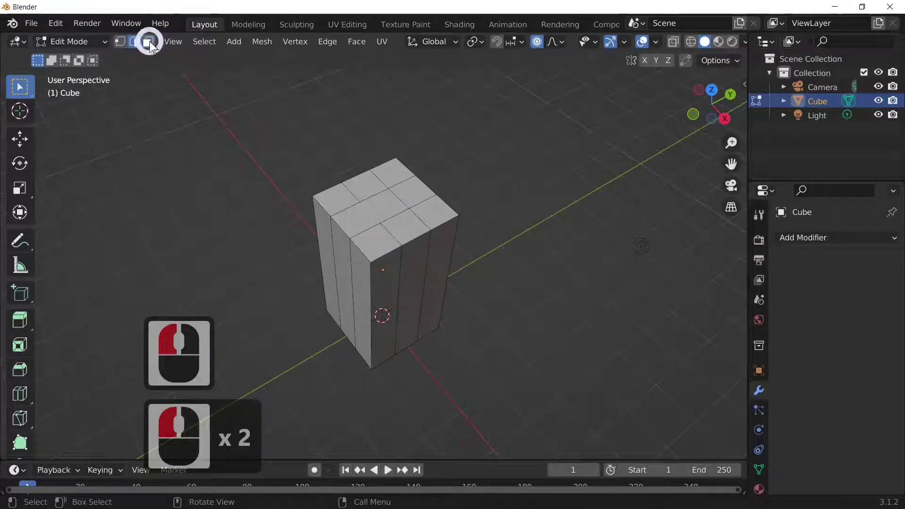
pyautogui.click(388, 209)
pyautogui.press('g')
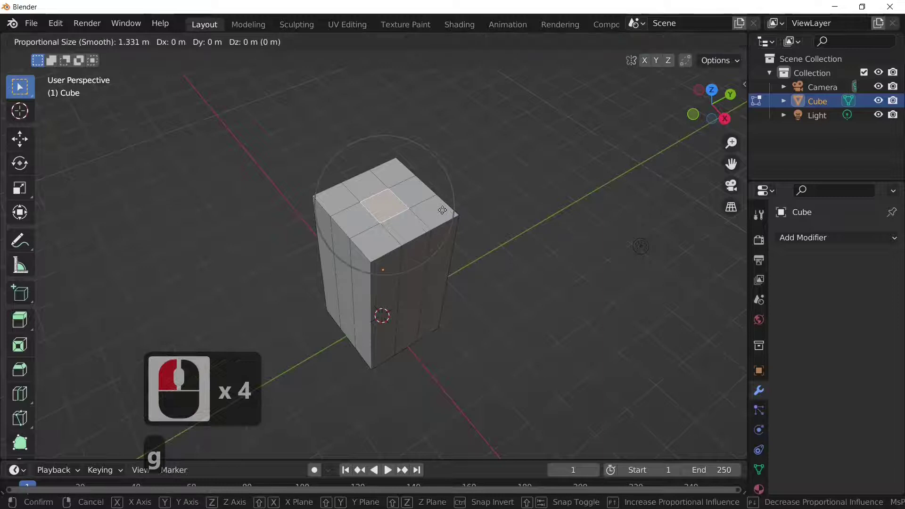
pyautogui.click(442, 210)
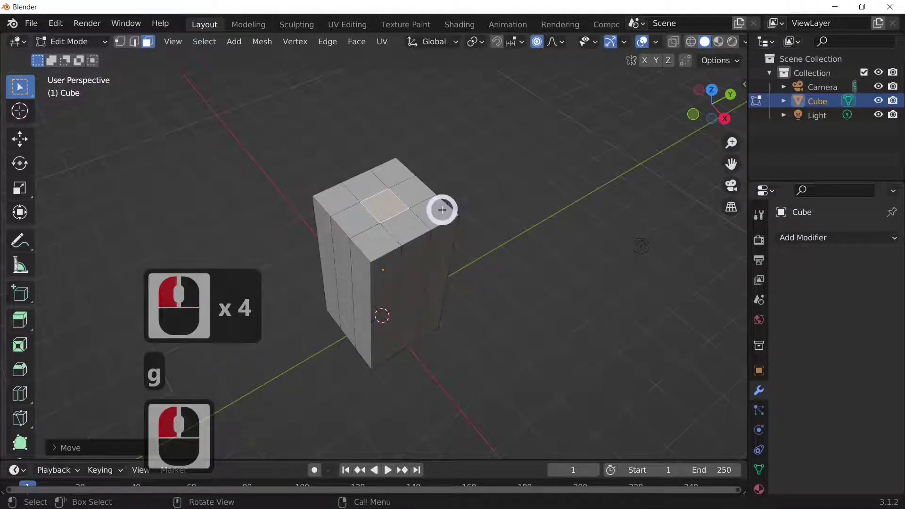
pyautogui.click(538, 37)
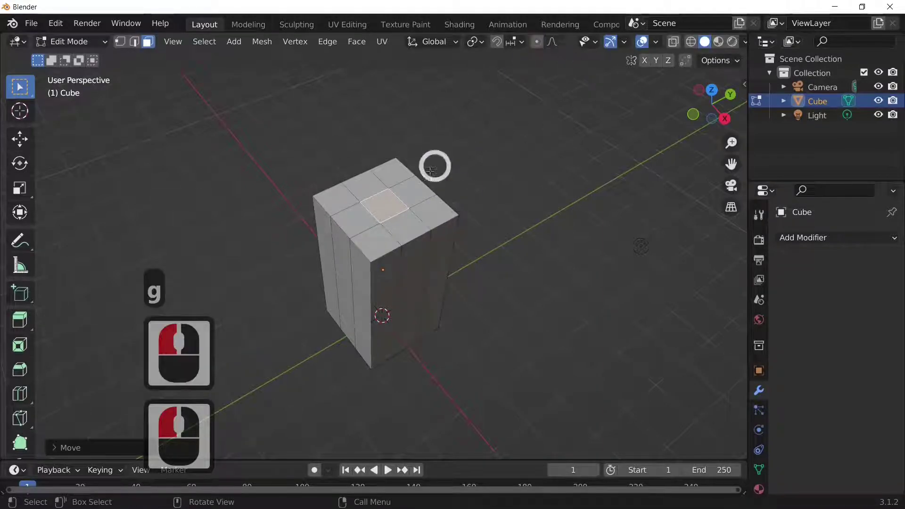
# Step: Move the center top face about 0.31 m along the global Y axis
pyautogui.click(381, 209)
pyautogui.press('g')
pyautogui.press('y')
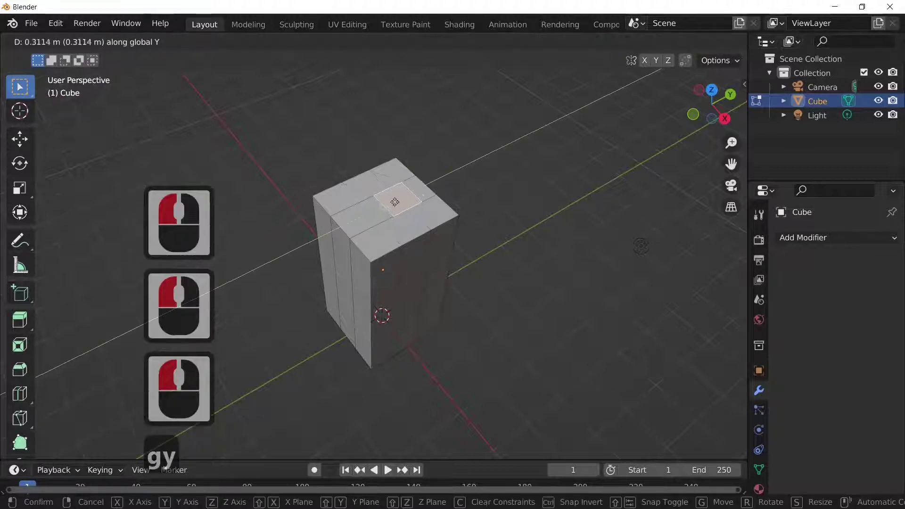
pyautogui.click(443, 249)
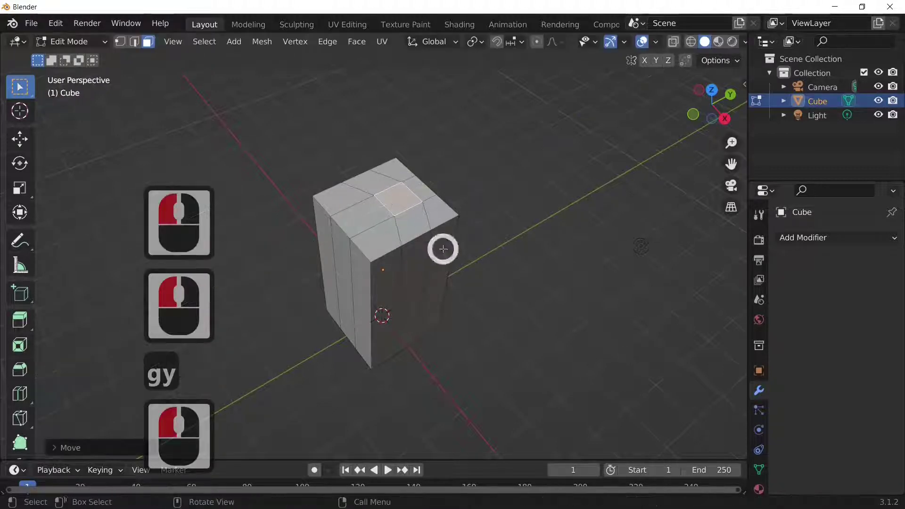
# Step: Add two loop cuts through the middle strip of the block, running across the shifted top face
pyautogui.click(411, 243)
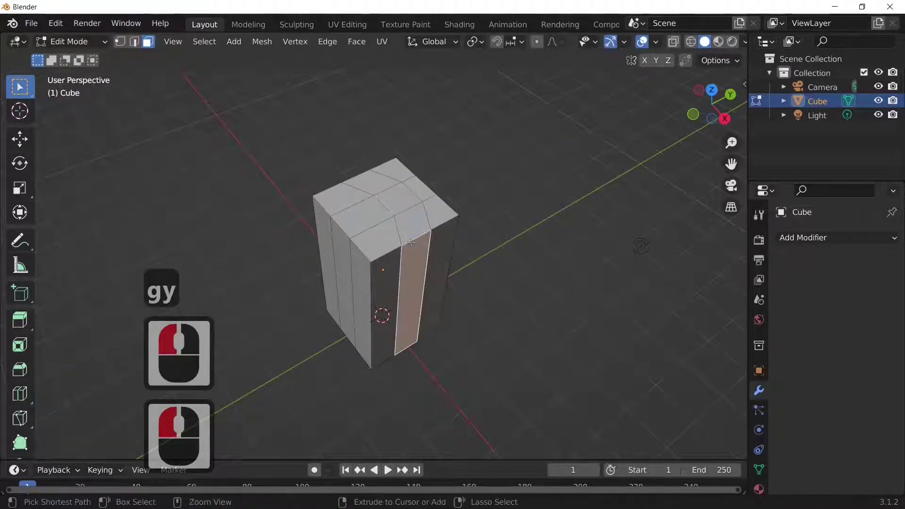
pyautogui.hotkey('ctrl', 'r')
pyautogui.scroll(1, 411, 242)
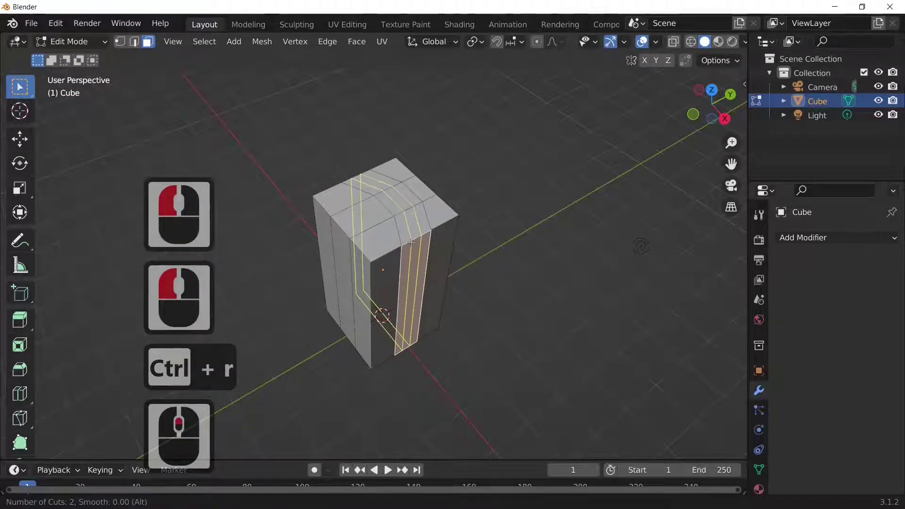
pyautogui.click(410, 241)
pyautogui.click(413, 202)
pyautogui.click(415, 194)
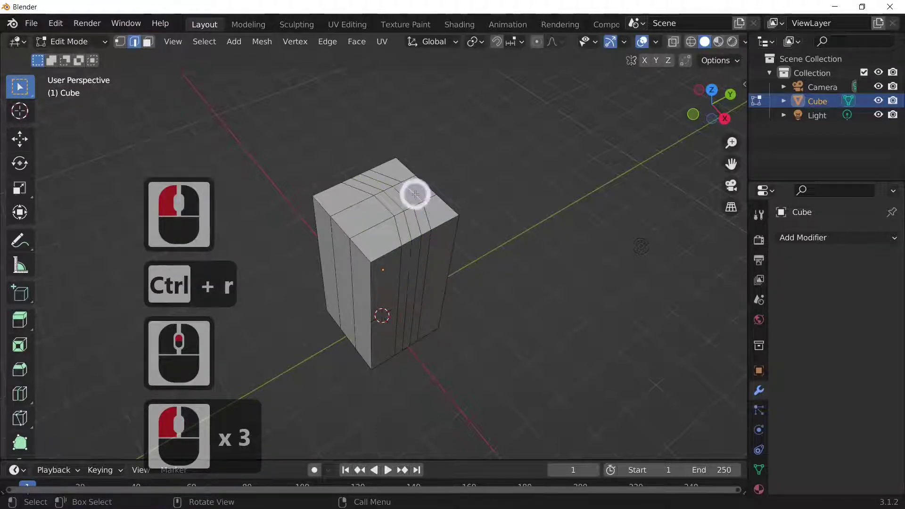
# Step: Add two loop cuts through the perpendicular middle strip, dividing the shifted top face into nine small faces
pyautogui.hotkey('ctrl', 'r')
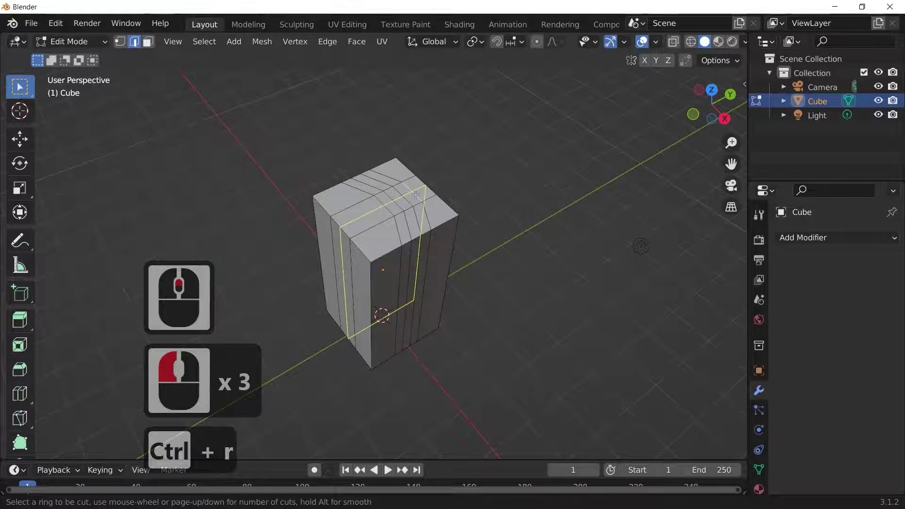
pyautogui.press('2')
pyautogui.click(415, 194)
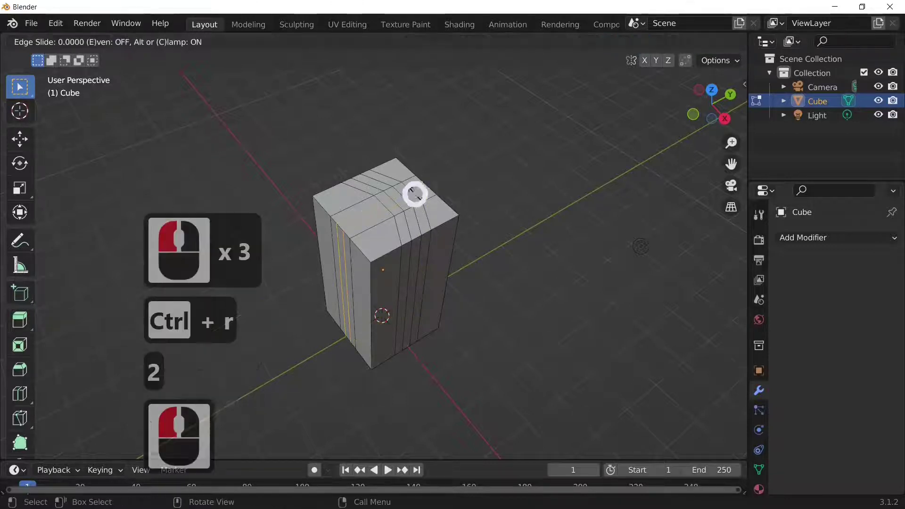
pyautogui.click(416, 193)
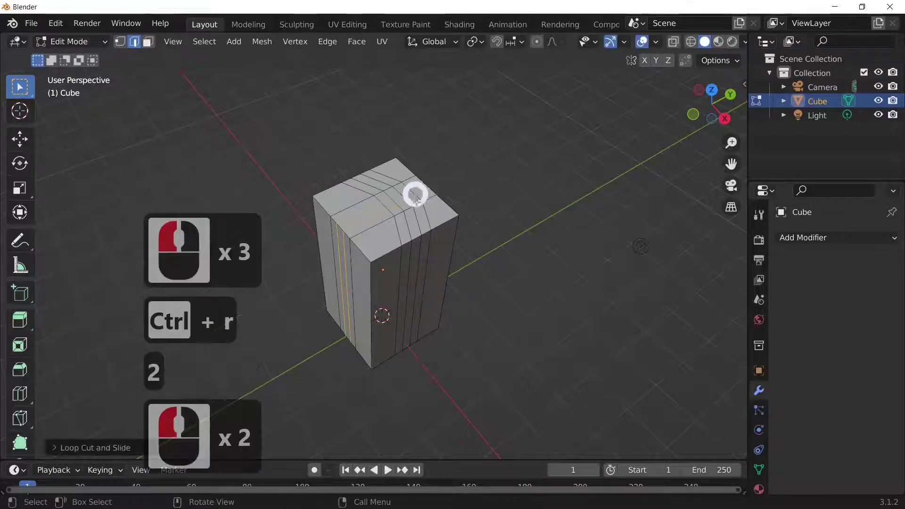
# Step: Select the nine small faces of the shifted top square and delete them as faces
pyautogui.click(148, 41)
pyautogui.moveTo(404, 202); pyautogui.dragTo(361, 221, button='middle')
pyautogui.click(373, 237)
pyautogui.moveTo(388, 239); pyautogui.dragTo(390, 247)
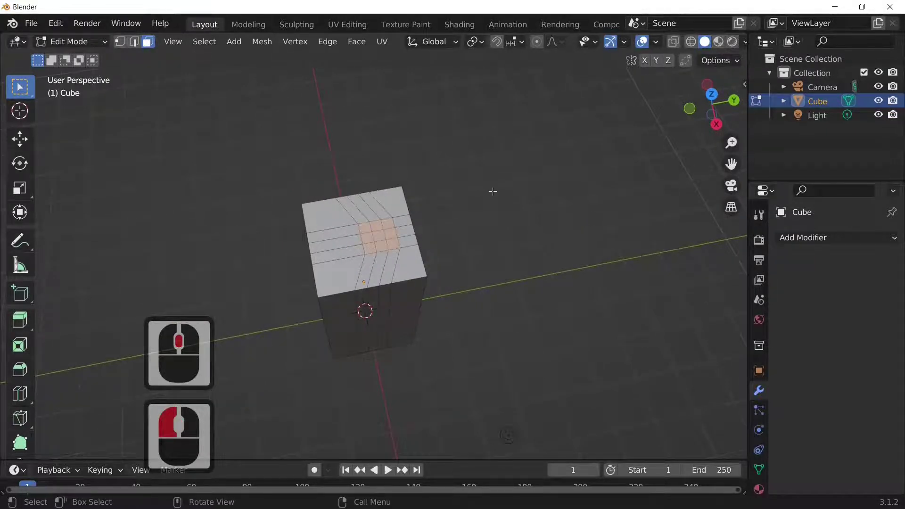
pyautogui.press('x')
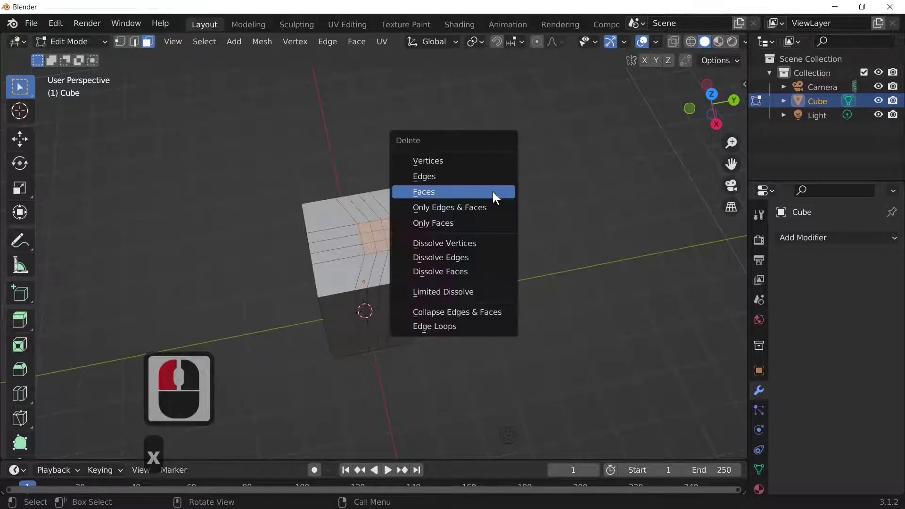
pyautogui.click(493, 192)
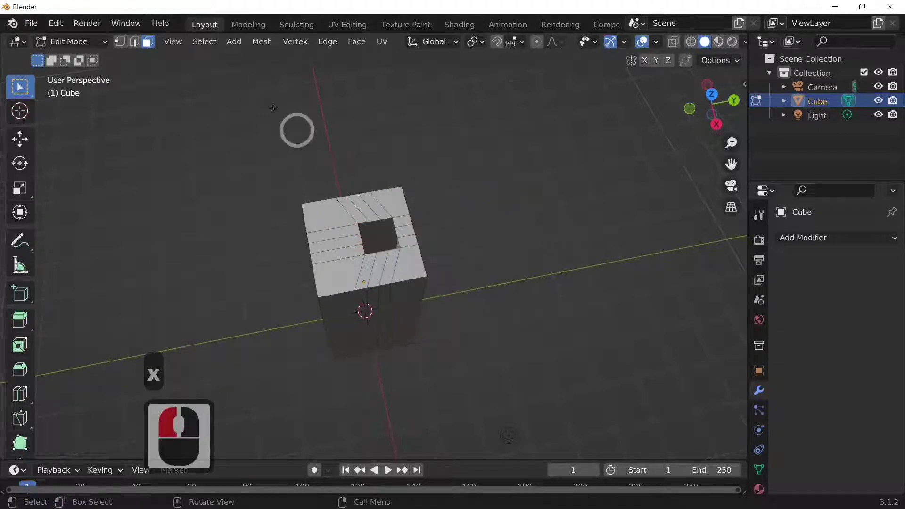
# Step: Switch to edge selection and select the edge loop around the square hole
pyautogui.click(133, 43)
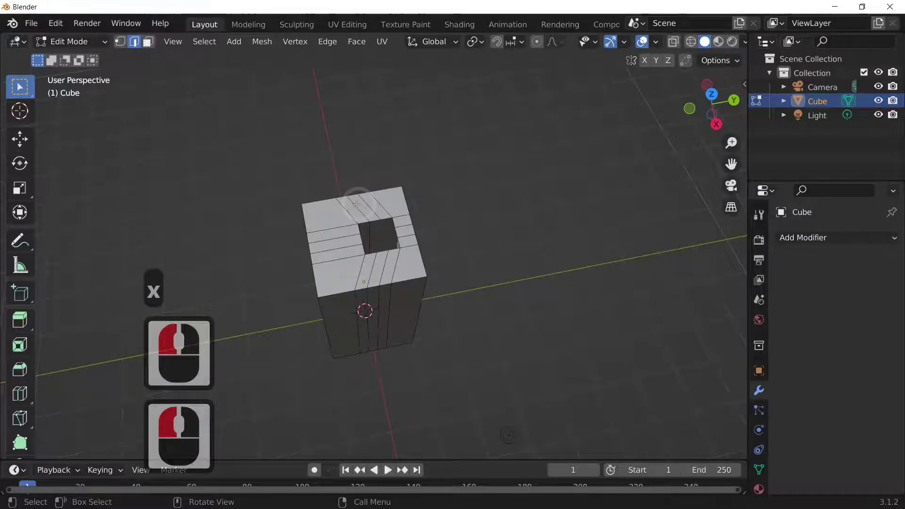
pyautogui.click(379, 254)
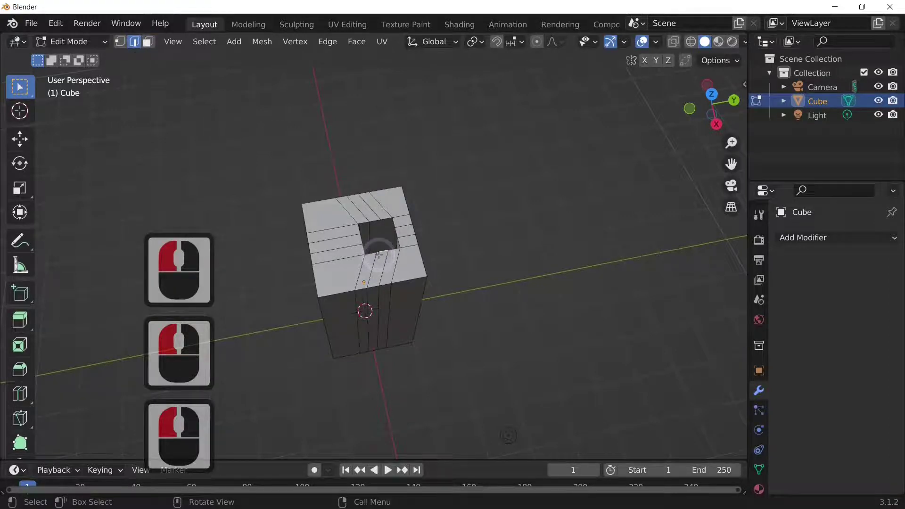
pyautogui.keyDown('alt'); pyautogui.click(379, 254); pyautogui.keyUp('alt')
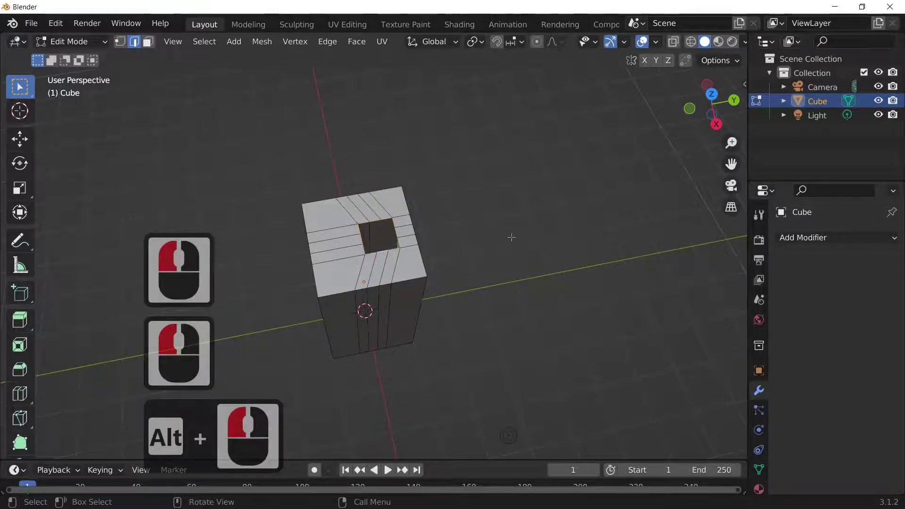
pyautogui.click(434, 249)
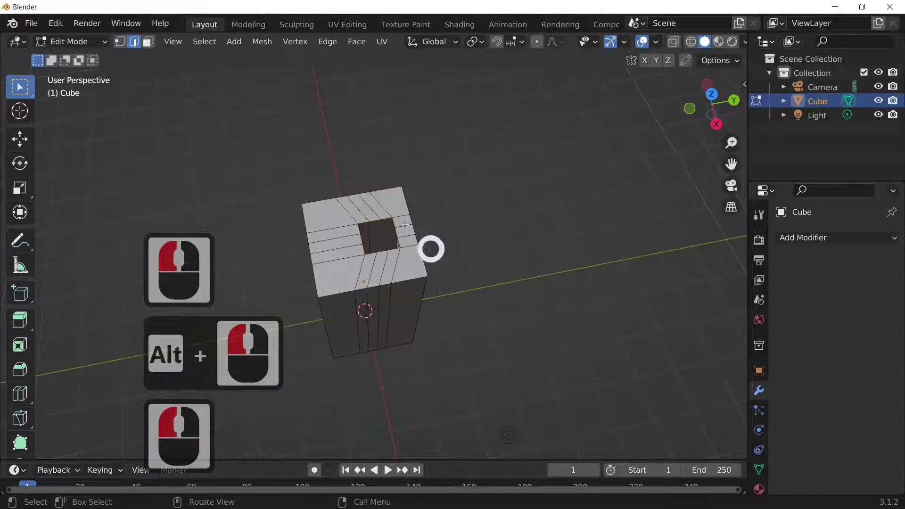
# Step: In vertex selection, select the four corner vertices of the square hole and scale them inward to about 0.75
pyautogui.click(425, 246)
pyautogui.scroll(3, 430, 233)
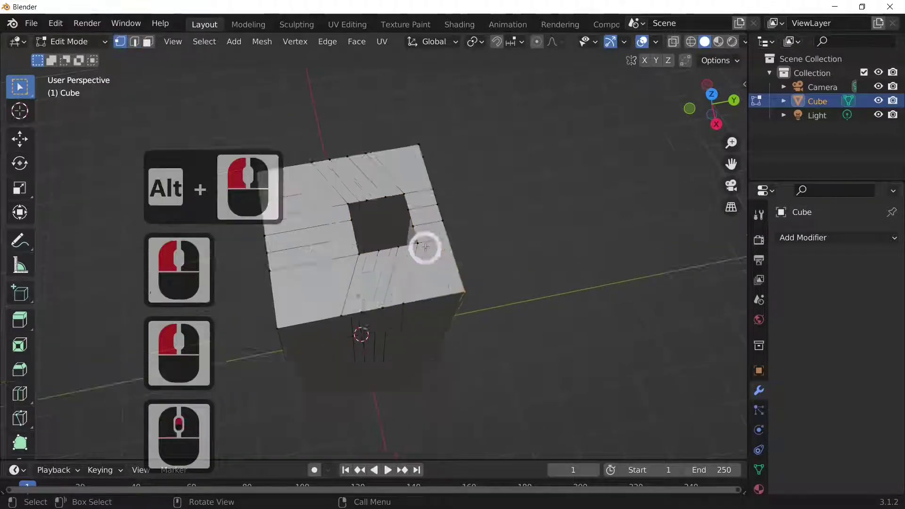
pyautogui.click(354, 250)
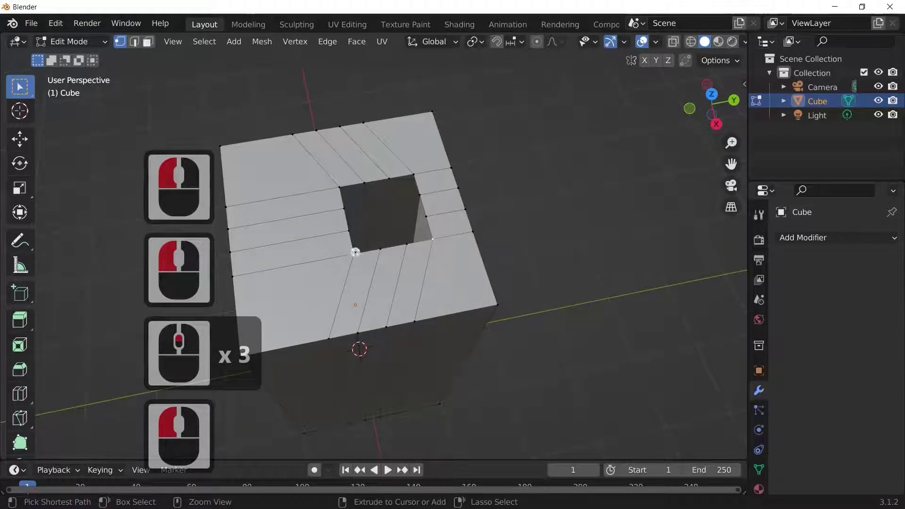
pyautogui.keyDown('ctrl'); pyautogui.click(359, 199); pyautogui.keyUp('ctrl')
pyautogui.moveTo(347, 243); pyautogui.dragTo(431, 240)
pyautogui.keyDown('shift'); pyautogui.click(435, 240); pyautogui.keyUp('shift')
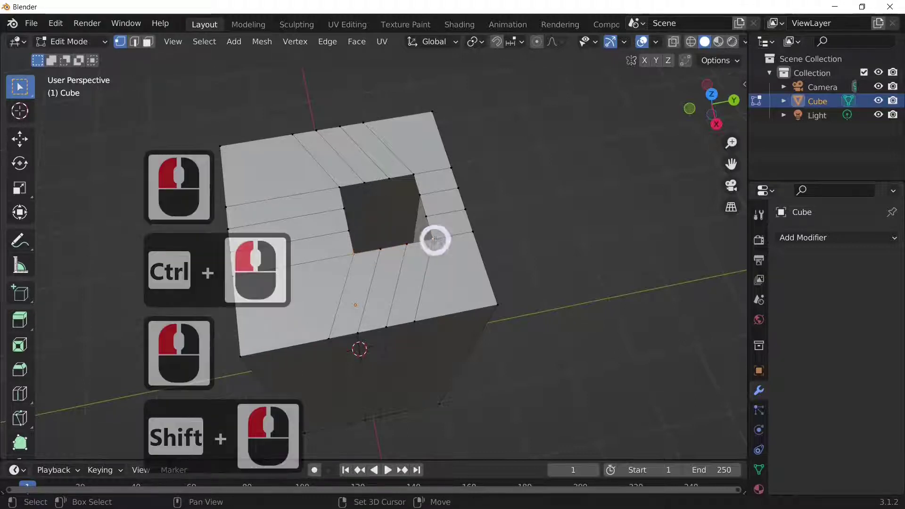
pyautogui.keyDown('shift'); pyautogui.click(414, 176); pyautogui.keyUp('shift')
pyautogui.keyDown('shift'); pyautogui.click(333, 187); pyautogui.keyUp('shift')
pyautogui.keyDown('shift'); pyautogui.click(438, 202); pyautogui.keyUp('shift')
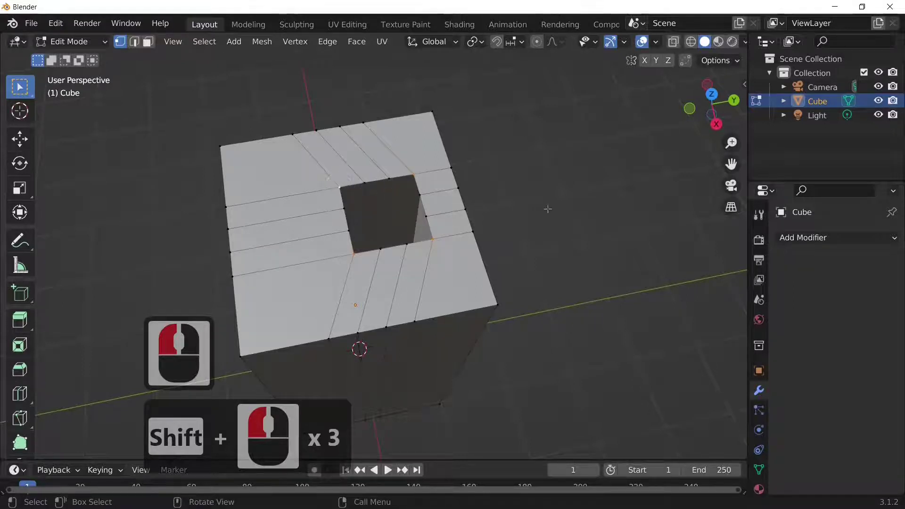
pyautogui.press('s')
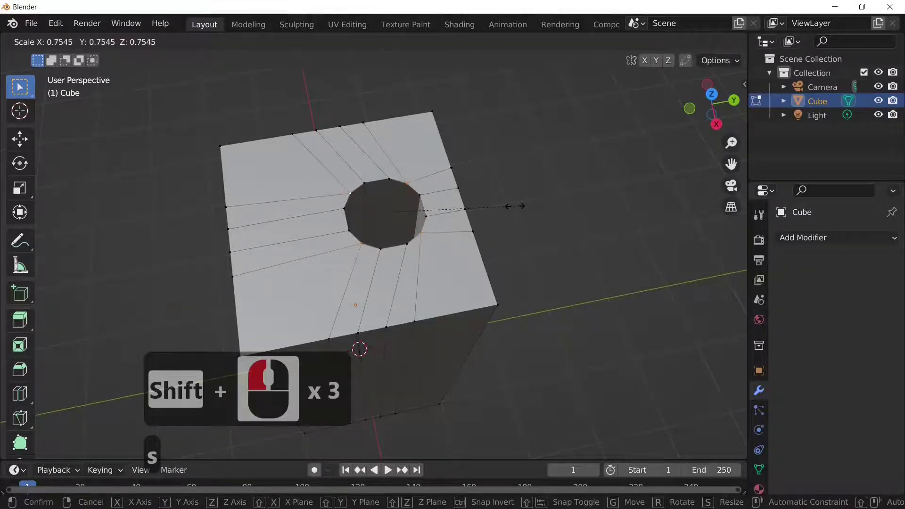
pyautogui.click(516, 210)
# Step: Select the whole top edge of the block's -Y side as a vertex path and scale it down evenly
pyautogui.moveTo(515, 212); pyautogui.dragTo(544, 251, button='middle')
pyautogui.scroll(-2, 539, 236)
pyautogui.click(303, 206)
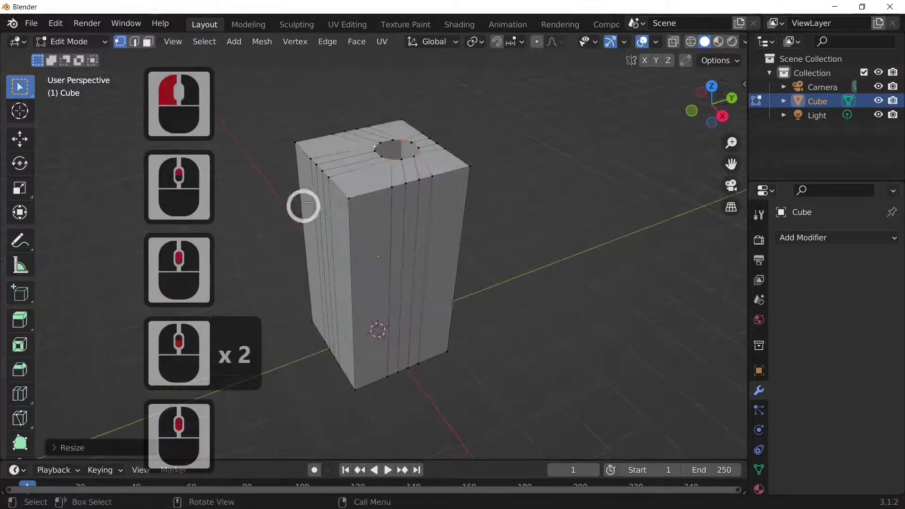
pyautogui.click(352, 194)
pyautogui.click(306, 151)
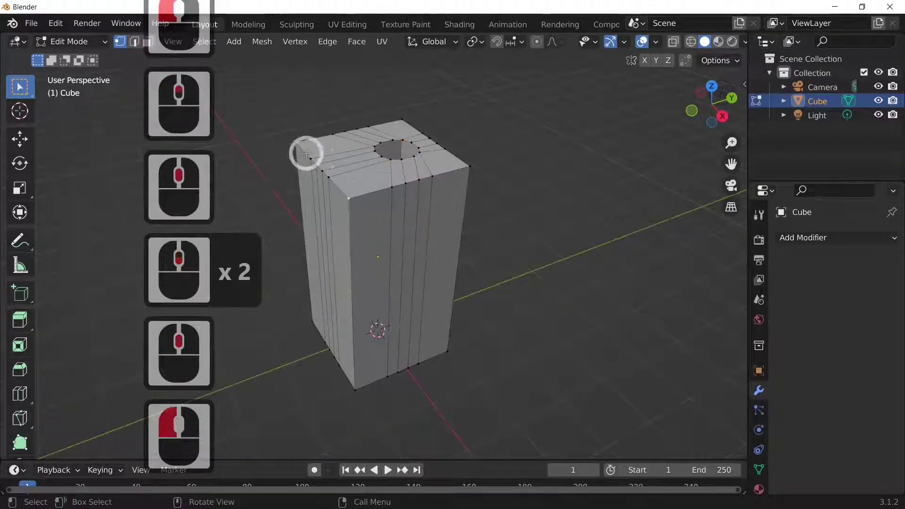
pyautogui.keyDown('ctrl'); pyautogui.click(354, 184); pyautogui.keyUp('ctrl')
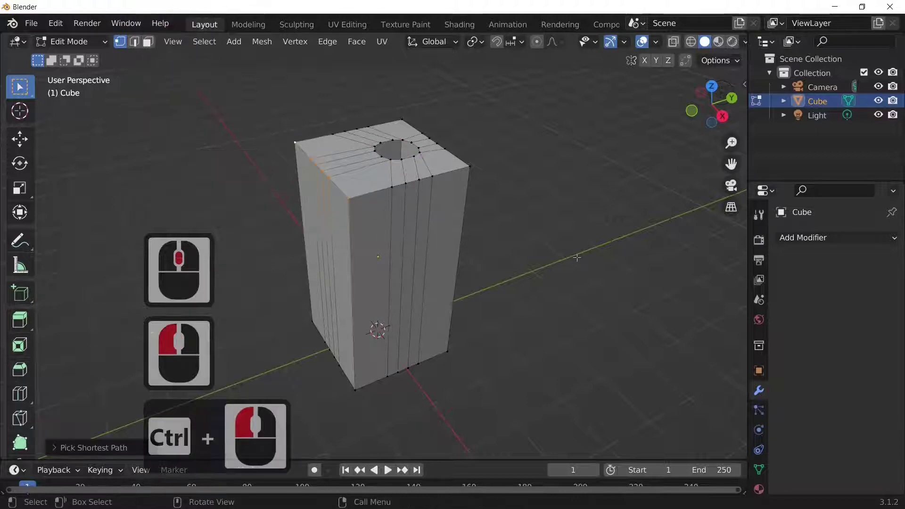
pyautogui.press('s')
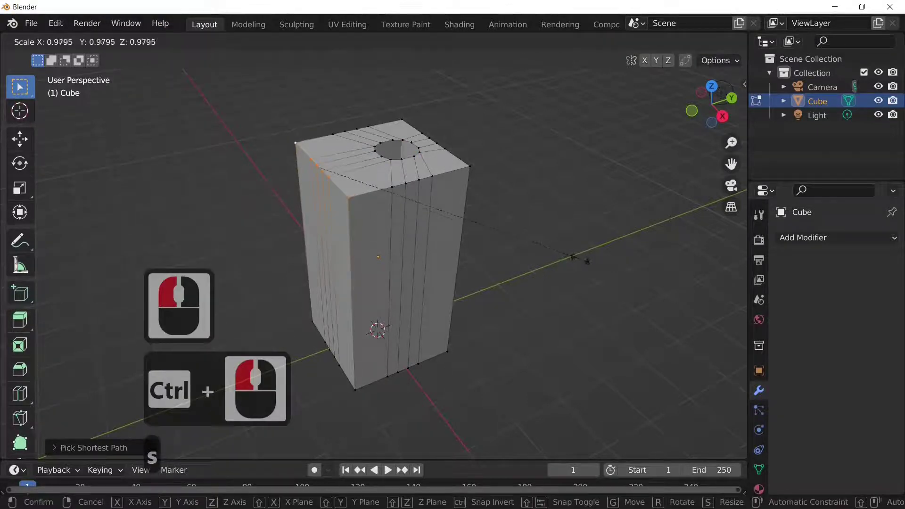
pyautogui.click(466, 239)
# Step: Switch to edge selection and add one horizontal loop cut around the middle of the block's height
pyautogui.click(380, 262)
pyautogui.click(390, 260)
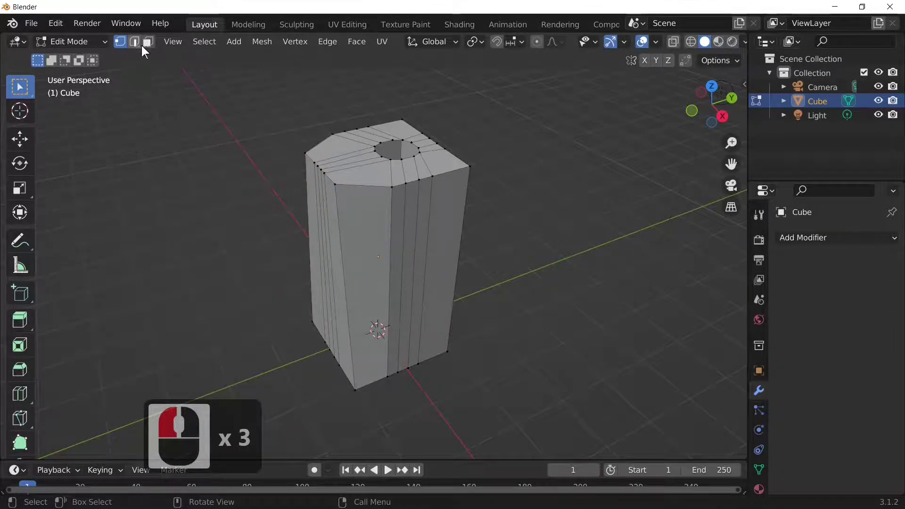
pyautogui.click(135, 43)
pyautogui.click(390, 266)
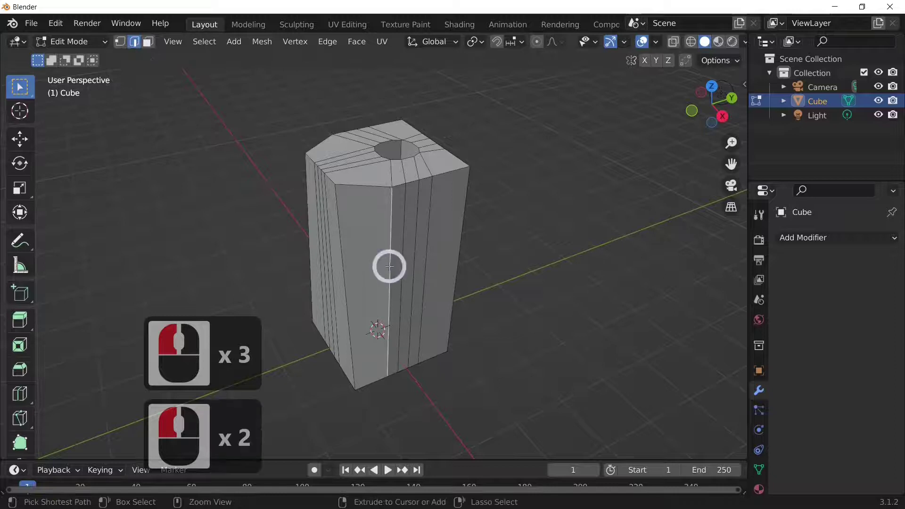
pyautogui.hotkey('ctrl', 'r')
pyautogui.click(390, 266)
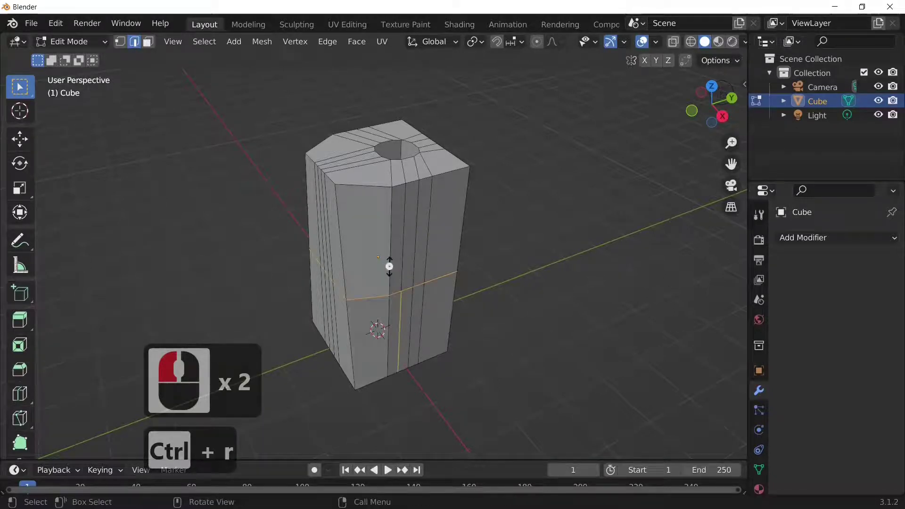
pyautogui.click(390, 265)
# Step: Select the whole top edge of the block's +Y side and scale it along X to about 0.53
pyautogui.moveTo(539, 256); pyautogui.dragTo(368, 290, button='middle')
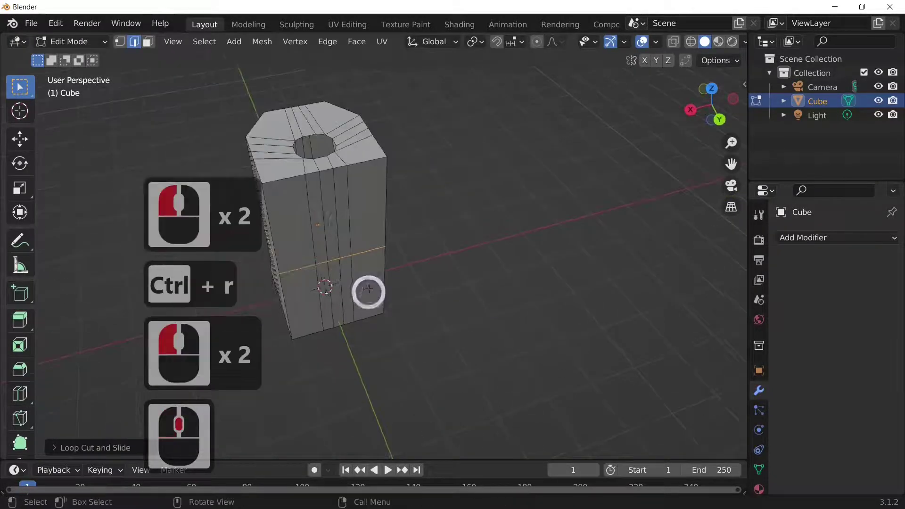
pyautogui.click(346, 162)
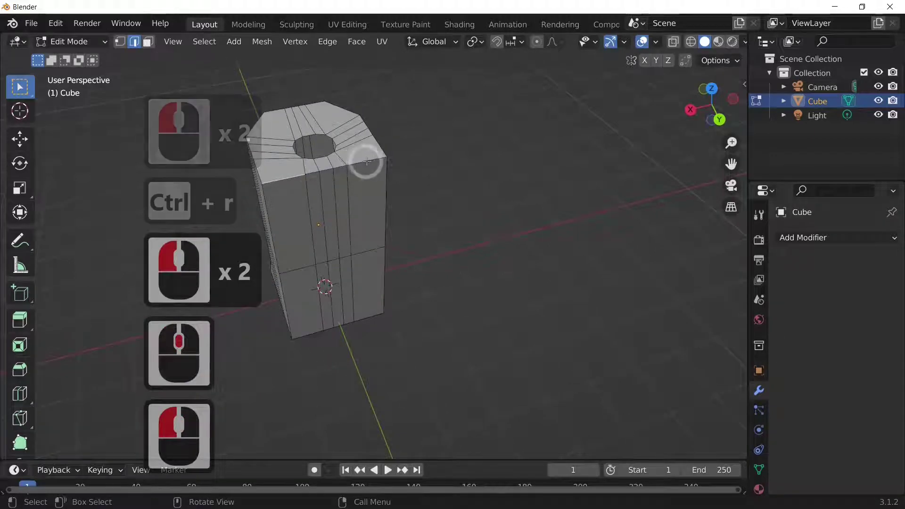
pyautogui.keyDown('ctrl'); pyautogui.click(492, 176); pyautogui.keyUp('ctrl')
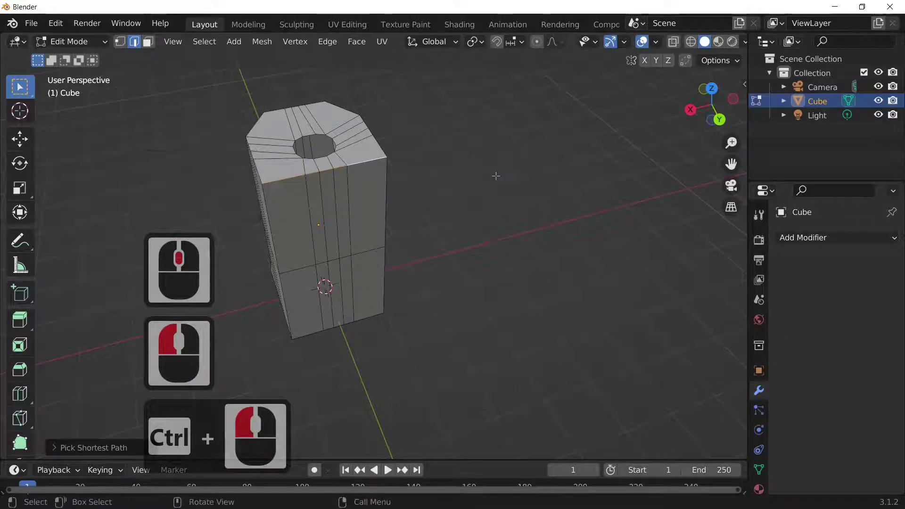
pyautogui.press('s')
pyautogui.press('x')
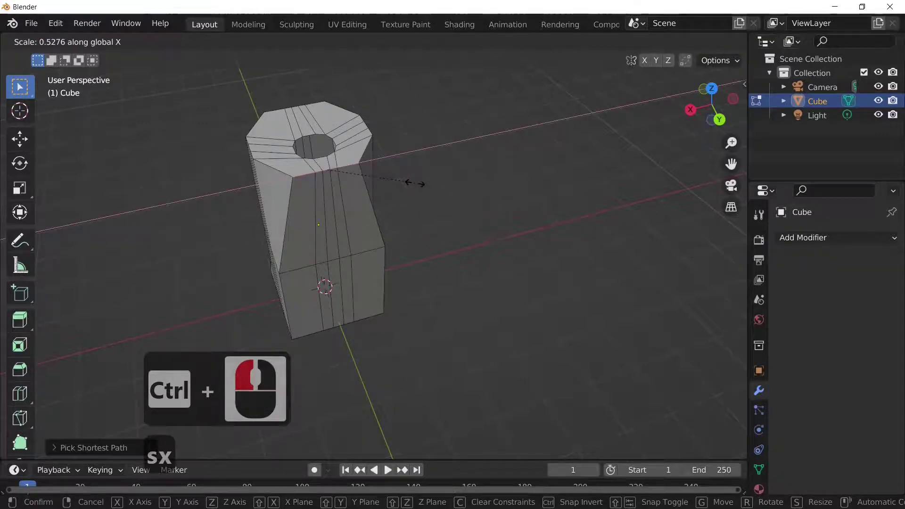
pyautogui.click(415, 183)
# Step: Select the edge loop around the round hole and move it up about 0.28 m along Z
pyautogui.moveTo(414, 182); pyautogui.dragTo(349, 186, button='middle')
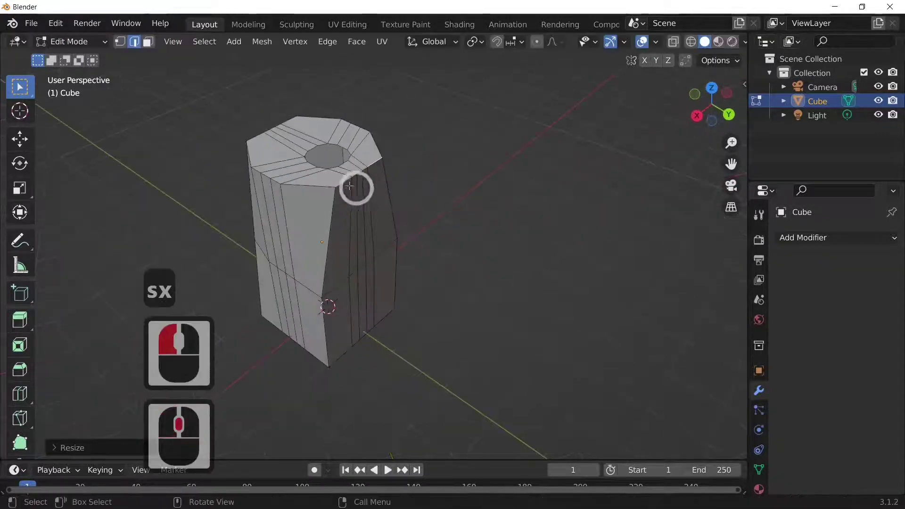
pyautogui.click(334, 165)
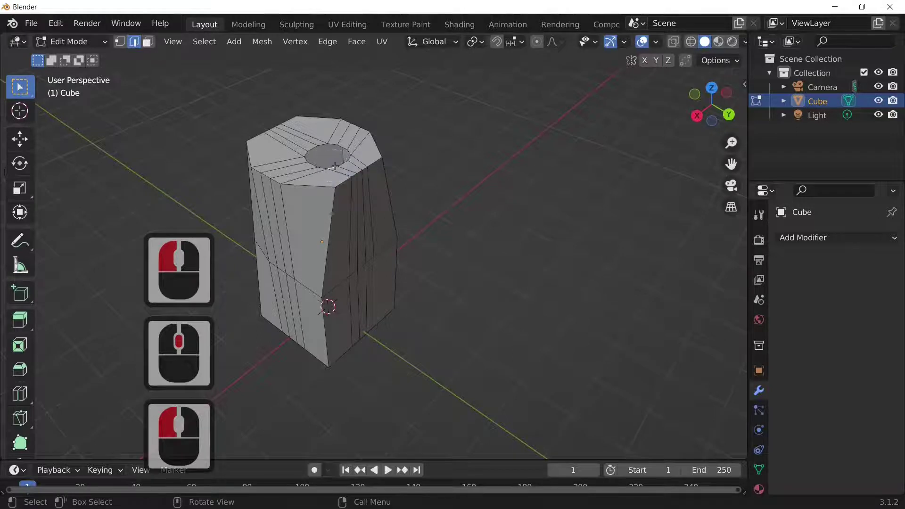
pyautogui.keyDown('alt'); pyautogui.click(335, 166); pyautogui.keyUp('alt')
pyautogui.press('g')
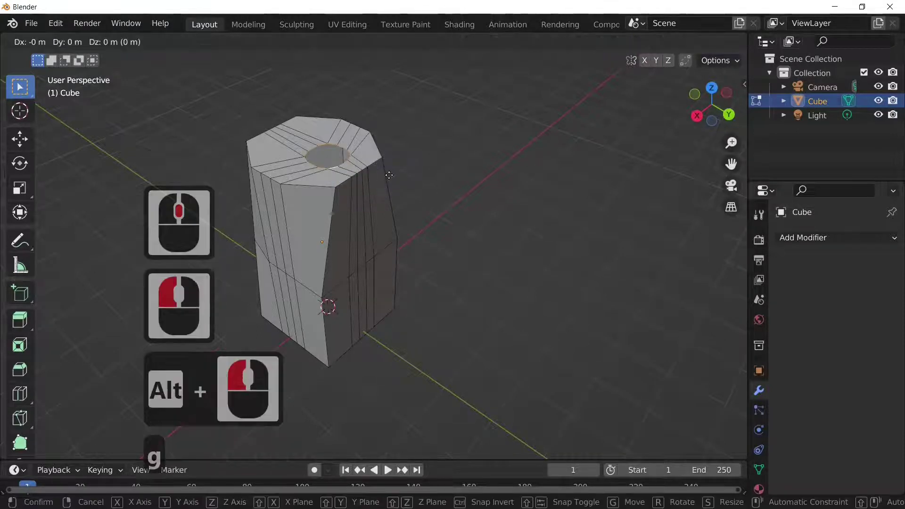
pyautogui.press('z')
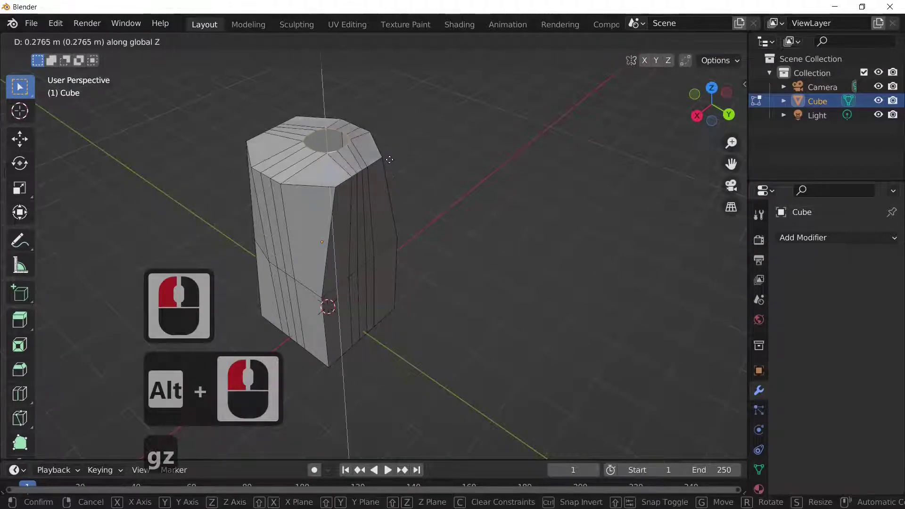
pyautogui.click(390, 160)
pyautogui.moveTo(390, 157); pyautogui.dragTo(541, 273, button='middle')
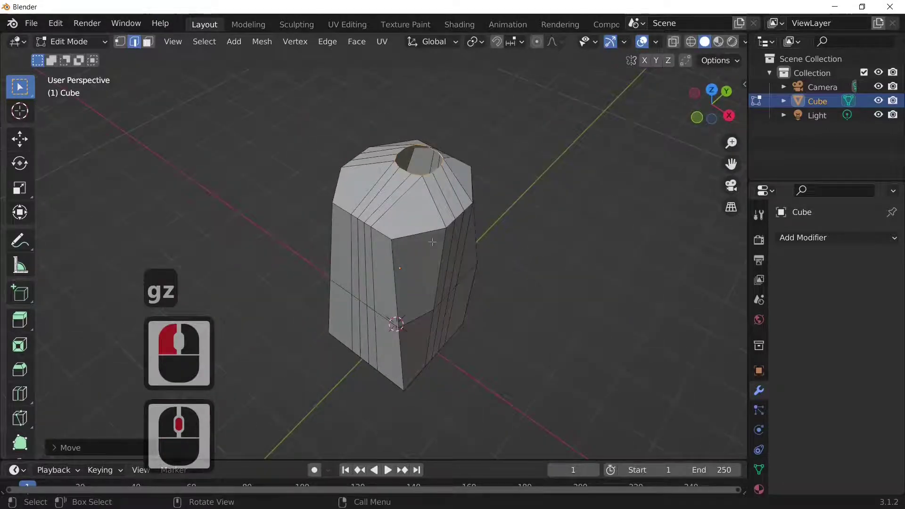
pyautogui.click(451, 222)
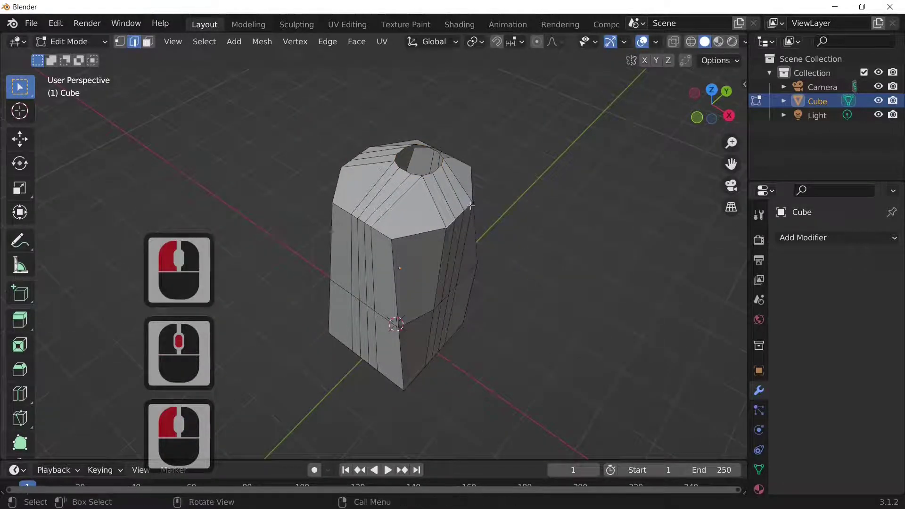
pyautogui.keyDown('ctrl'); pyautogui.click(440, 222); pyautogui.keyUp('ctrl')
pyautogui.moveTo(440, 222); pyautogui.dragTo(414, 216, button='middle')
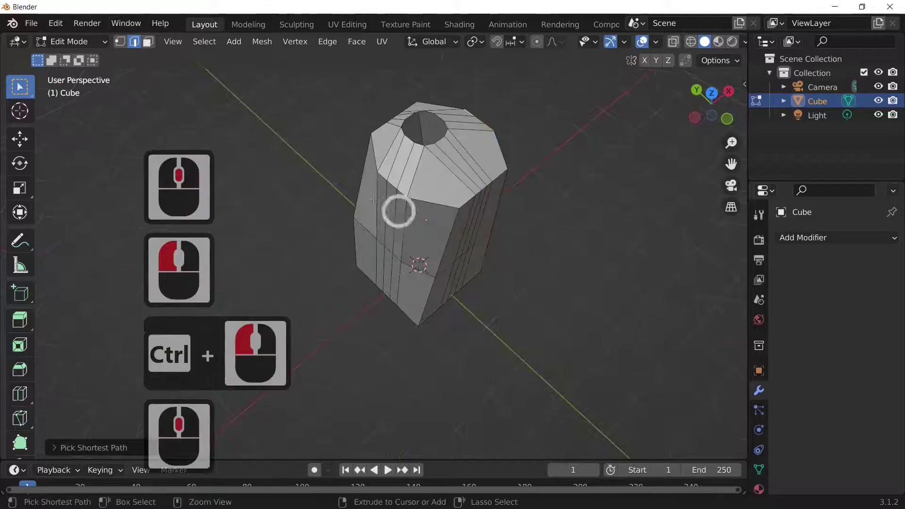
pyautogui.keyDown('ctrl'); pyautogui.click(399, 193); pyautogui.keyUp('ctrl')
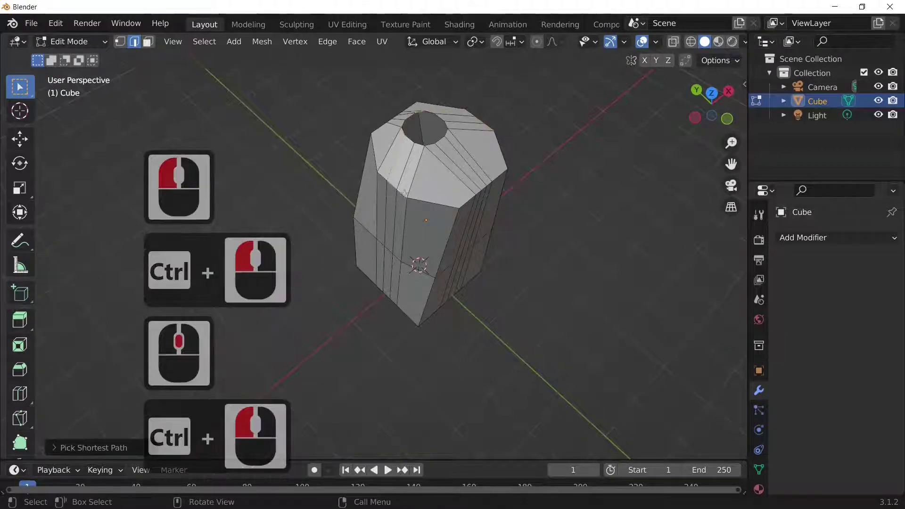
# Step: Select the top edges of the two opposite X sides together and scale them closer to each other along X
pyautogui.click(374, 182)
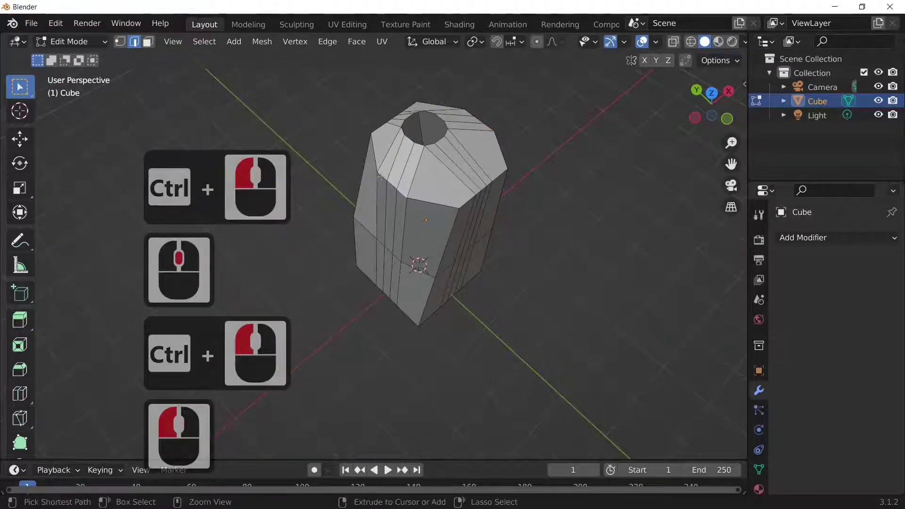
pyautogui.keyDown('ctrl'); pyautogui.click(381, 176); pyautogui.keyUp('ctrl')
pyautogui.moveTo(505, 242); pyautogui.dragTo(382, 215, button='middle')
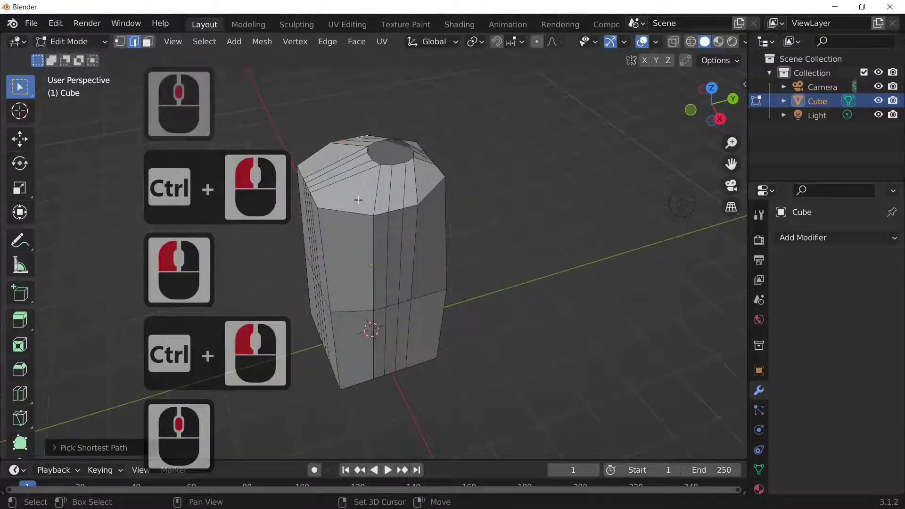
pyautogui.keyDown('shift'); pyautogui.click(382, 213); pyautogui.keyUp('shift')
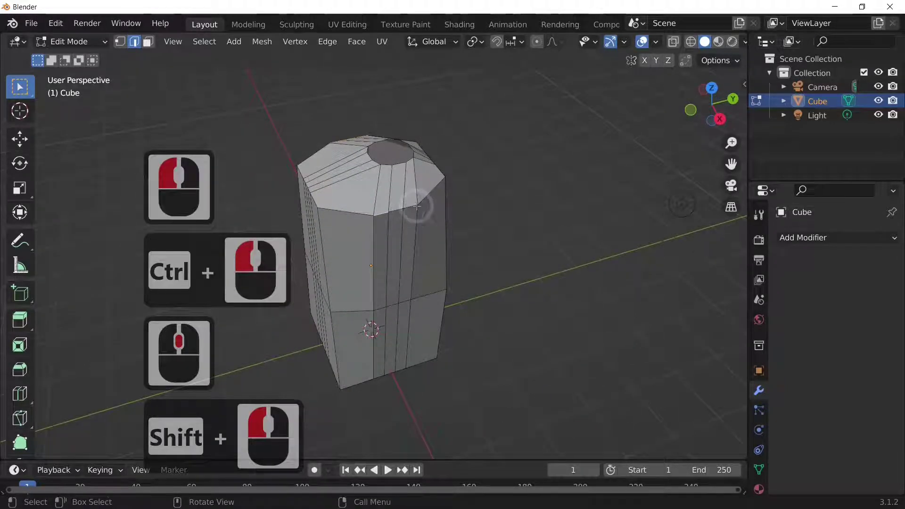
pyautogui.keyDown('ctrl'); pyautogui.click(413, 205); pyautogui.keyUp('ctrl')
pyautogui.moveTo(409, 252); pyautogui.dragTo(581, 282, button='middle')
pyautogui.press('s')
pyautogui.press('x')
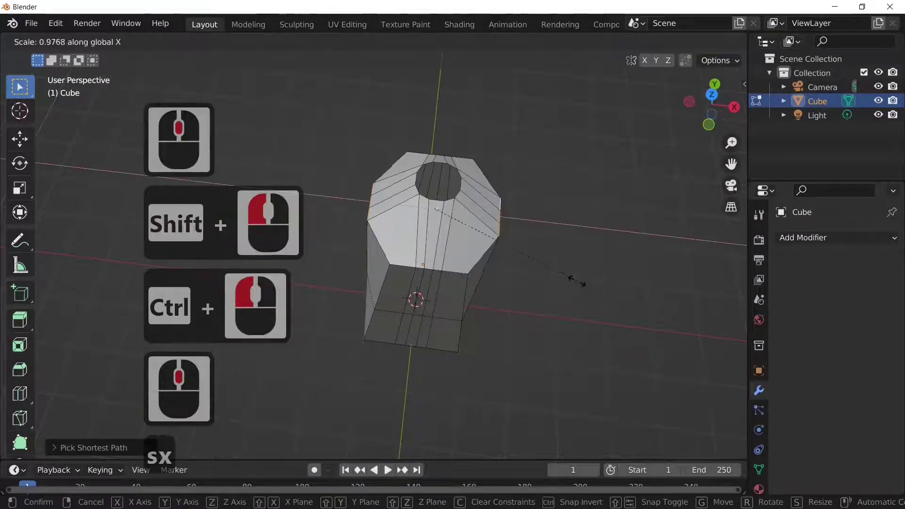
pyautogui.click(530, 271)
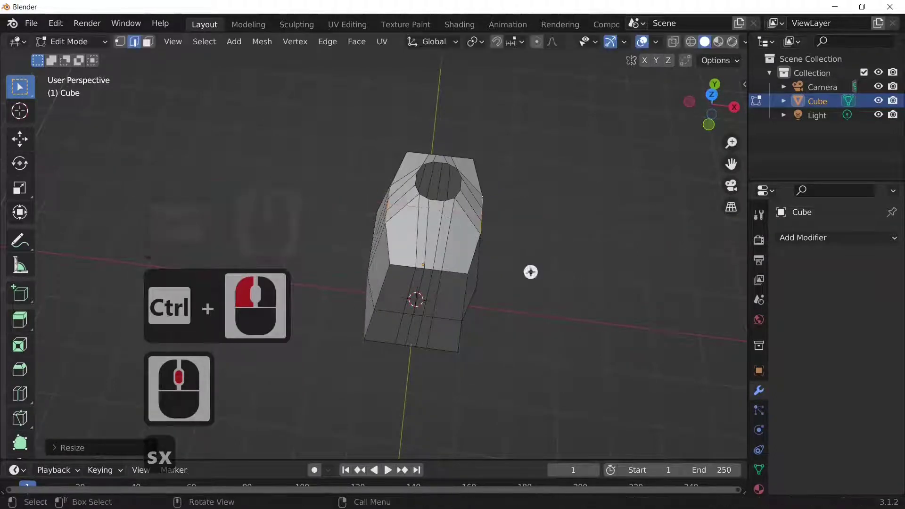
# Step: Select the whole bottom edge of the block's -Y side and scale it narrower along X
pyautogui.moveTo(525, 317); pyautogui.dragTo(527, 189, button='middle')
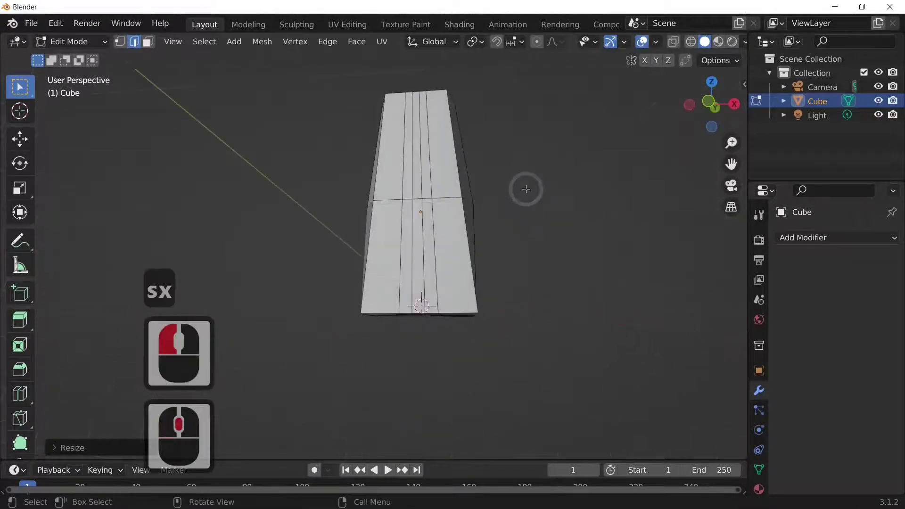
pyautogui.click(469, 306)
pyautogui.moveTo(452, 307); pyautogui.dragTo(432, 259, button='middle')
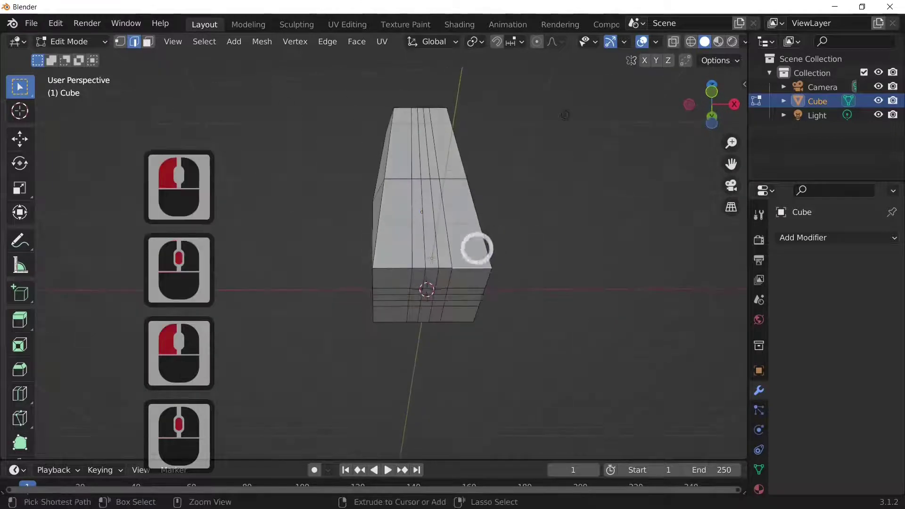
pyautogui.keyDown('ctrl'); pyautogui.click(399, 268); pyautogui.keyUp('ctrl')
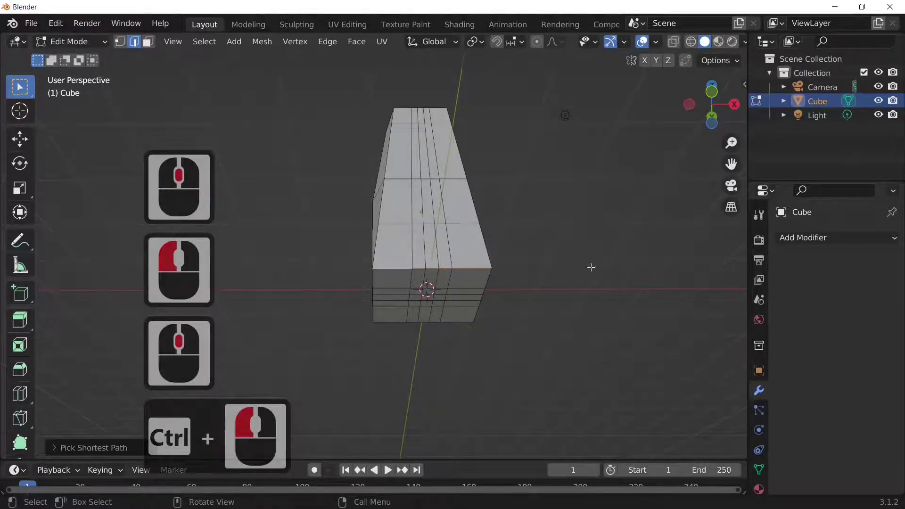
pyautogui.press('s')
pyautogui.press('x')
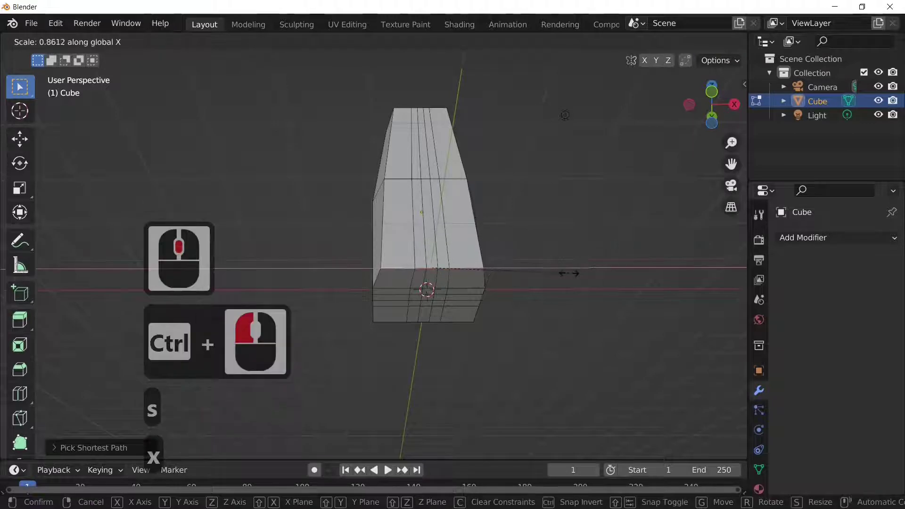
pyautogui.click(513, 287)
# Step: Select the whole bottom edge of the block's +Y side and scale it narrower along X
pyautogui.moveTo(513, 287); pyautogui.dragTo(552, 325, button='middle')
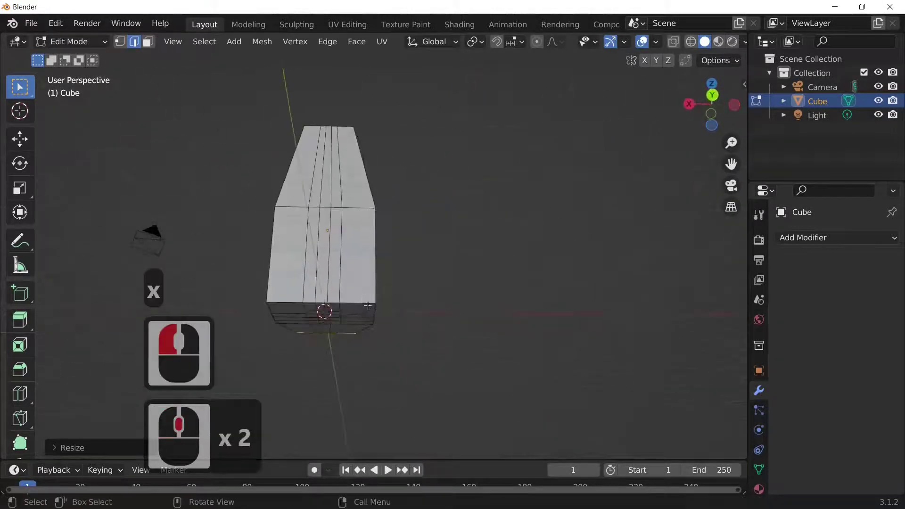
pyautogui.click(317, 303)
pyautogui.keyDown('ctrl'); pyautogui.click(281, 304); pyautogui.keyUp('ctrl')
pyautogui.moveTo(461, 311); pyautogui.dragTo(541, 338, button='middle')
pyautogui.middleClick(541, 338)
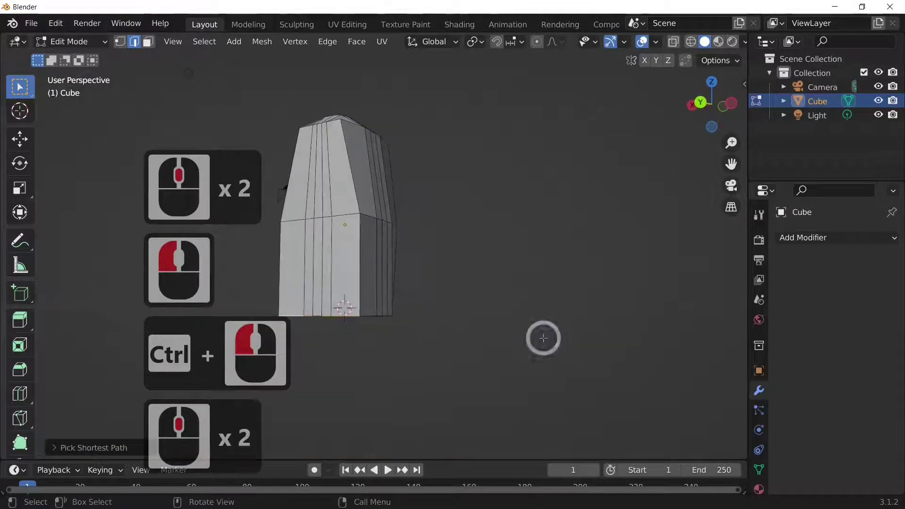
pyautogui.press('s')
pyautogui.press('x')
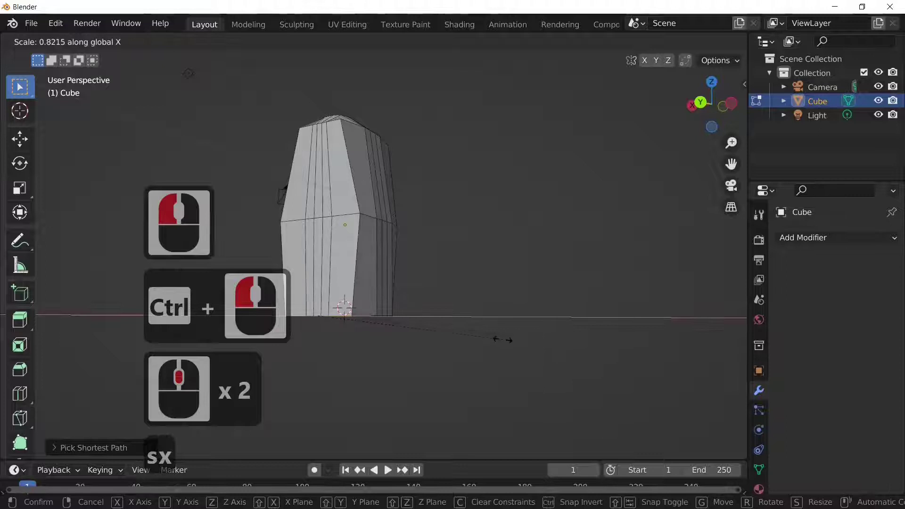
pyautogui.click(465, 336)
# Step: Select the whole top edge of the block's -Y side and move it inward about 0.35 m along Y
pyautogui.moveTo(465, 335); pyautogui.dragTo(428, 313, button='middle')
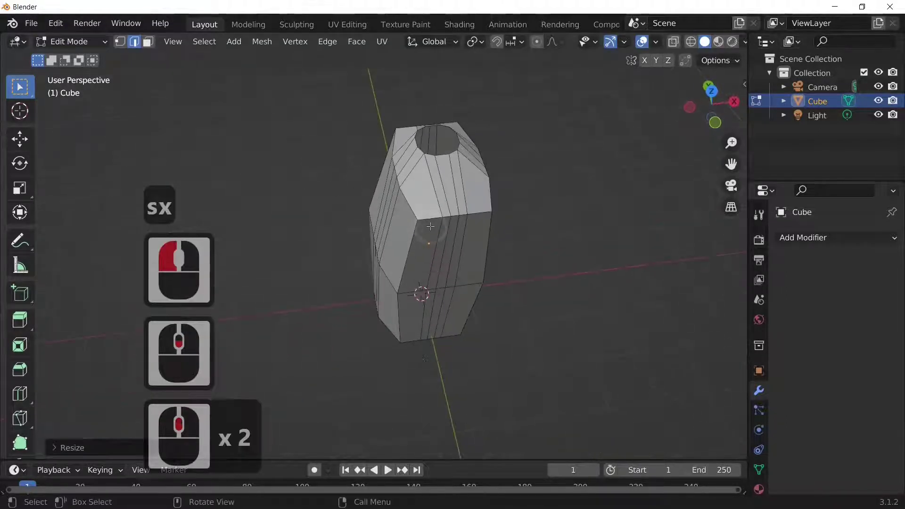
pyautogui.click(476, 214)
pyautogui.keyDown('ctrl'); pyautogui.click(477, 213); pyautogui.keyUp('ctrl')
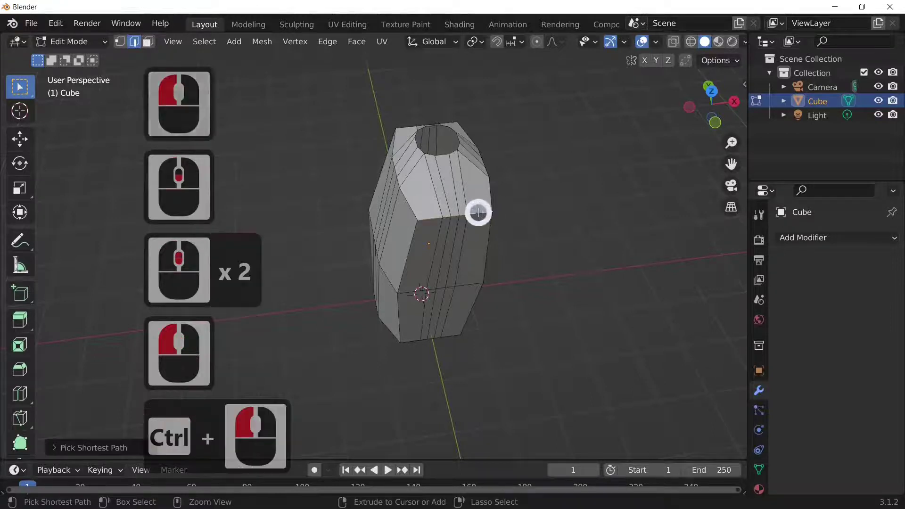
pyautogui.moveTo(475, 270); pyautogui.dragTo(581, 278, button='middle')
pyautogui.middleClick(583, 277)
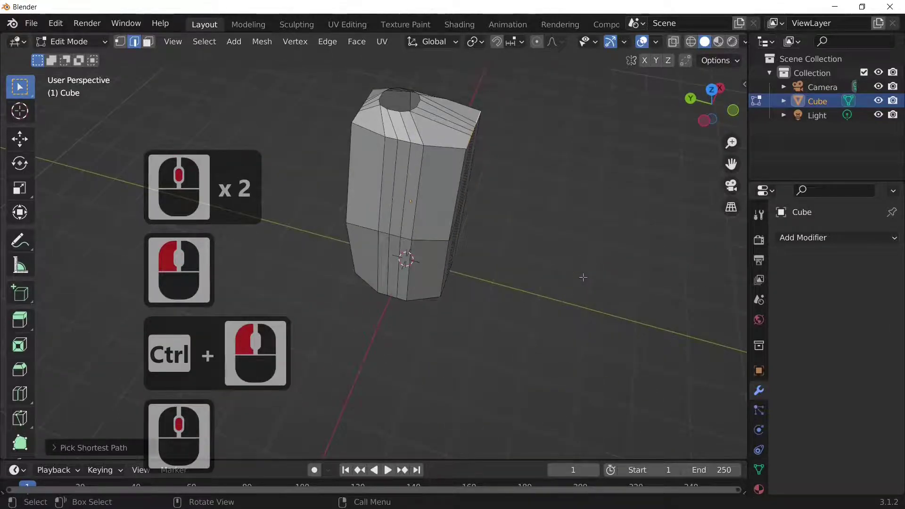
pyautogui.press('g')
pyautogui.press('y')
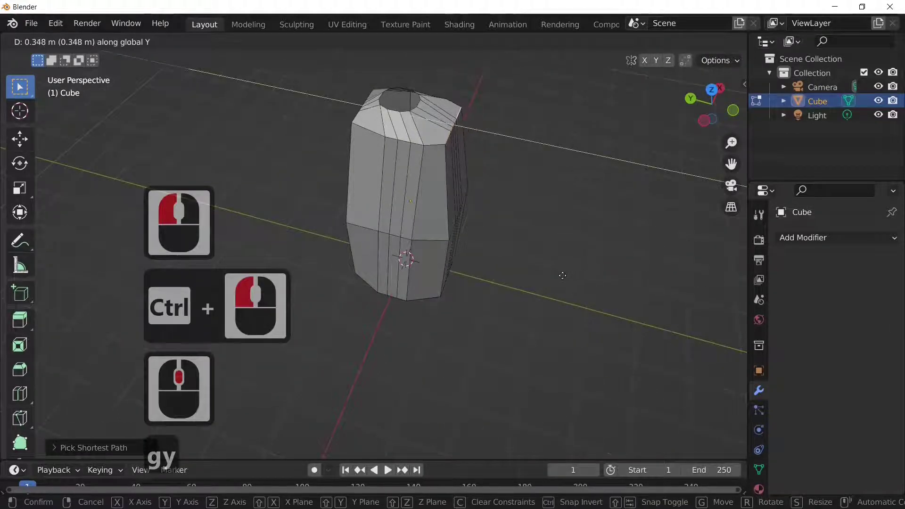
pyautogui.click(560, 275)
# Step: Lower the selected -Y top edge slightly along Z and check the body's shape in Object Mode
pyautogui.press('g')
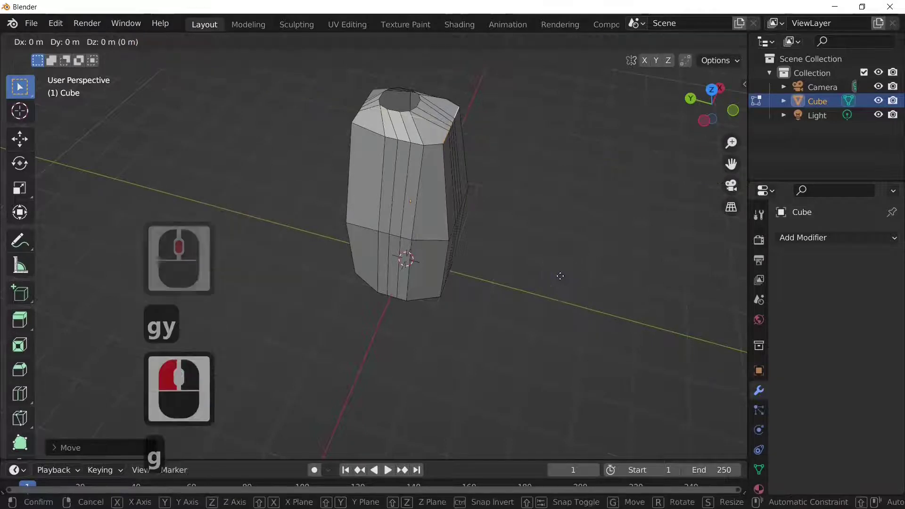
pyautogui.press('z')
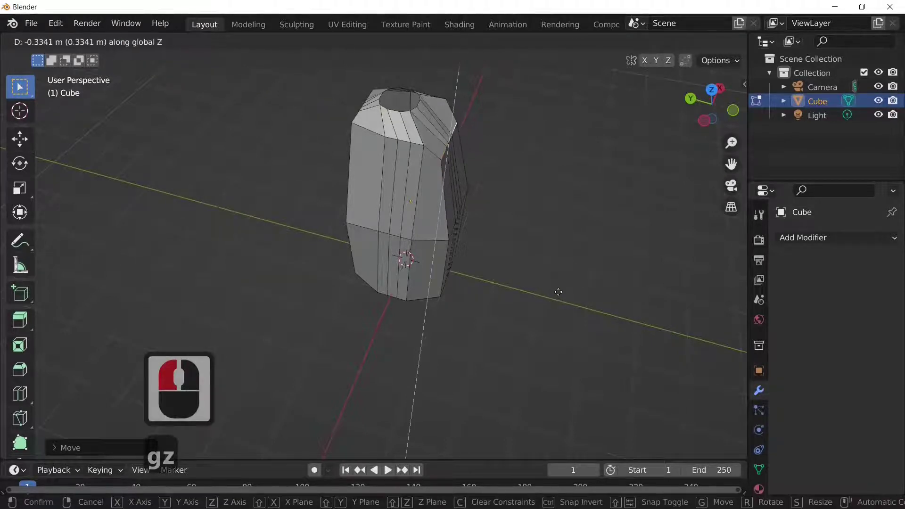
pyautogui.click(558, 285)
pyautogui.press('Tab')
pyautogui.moveTo(564, 292); pyautogui.dragTo(319, 280, button='middle')
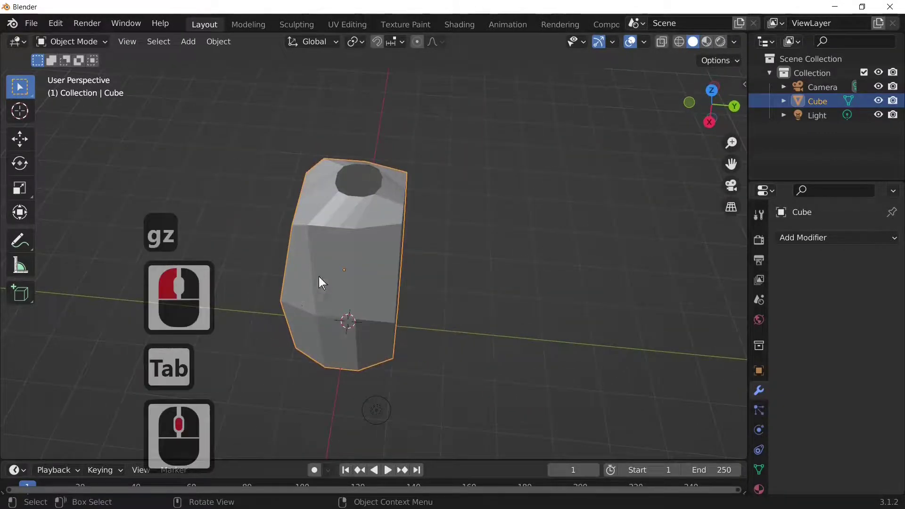
# Step: Select the edge loop around the round top hole and extrude it about 0.15 m upward along Z as a short neck
pyautogui.press('Tab')
pyautogui.click(356, 195)
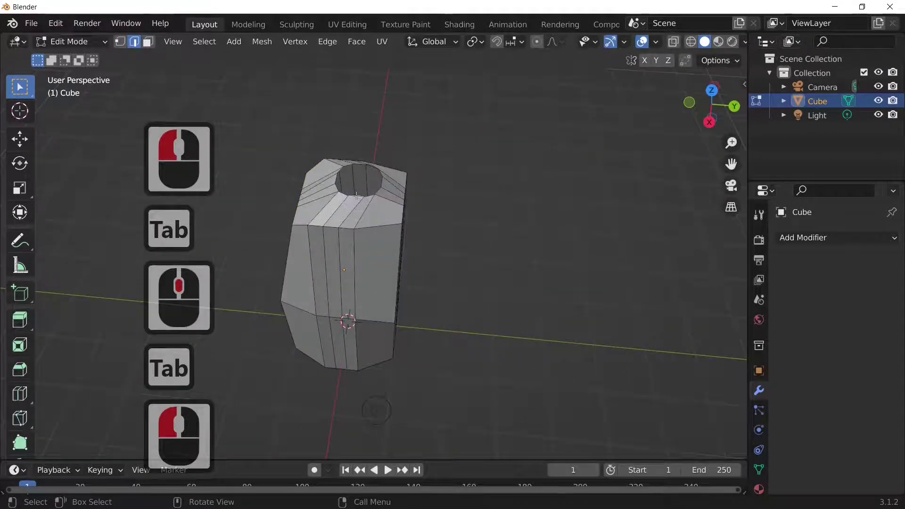
pyautogui.keyDown('alt'); pyautogui.click(357, 195); pyautogui.keyUp('alt')
pyautogui.press('e')
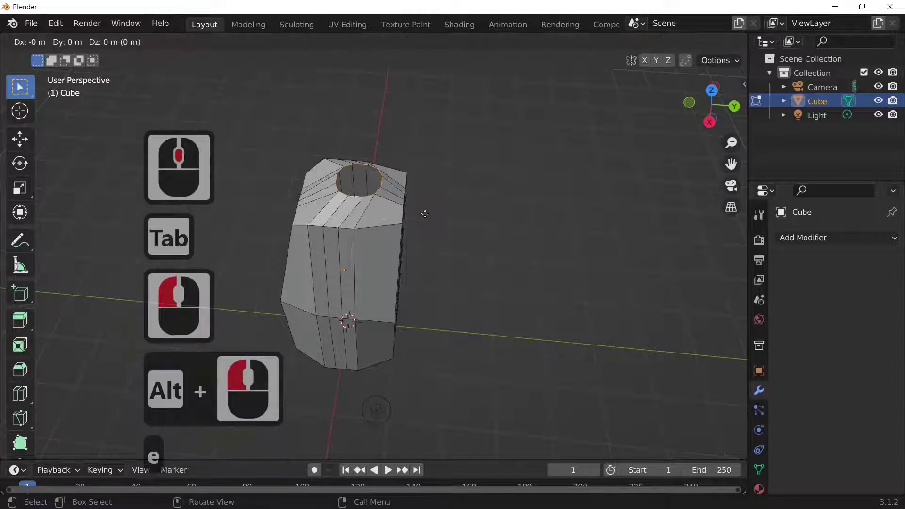
pyautogui.press('z')
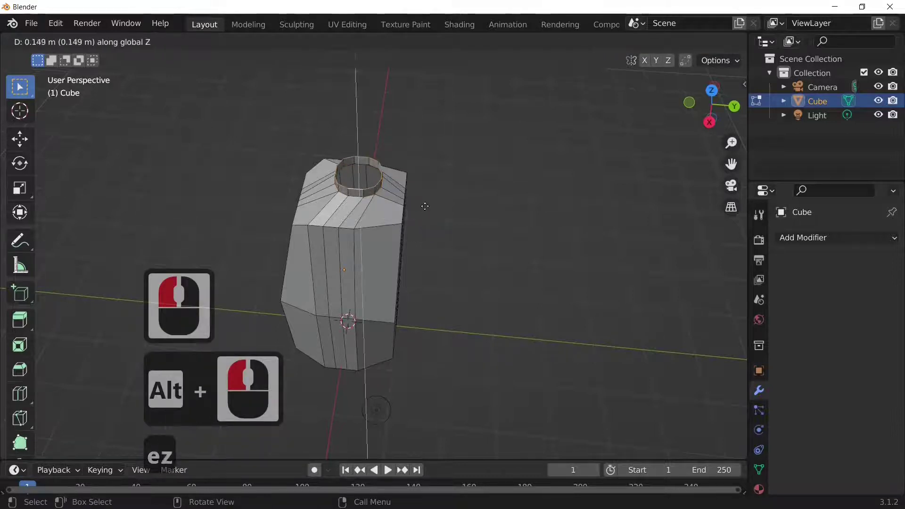
pyautogui.click(425, 207)
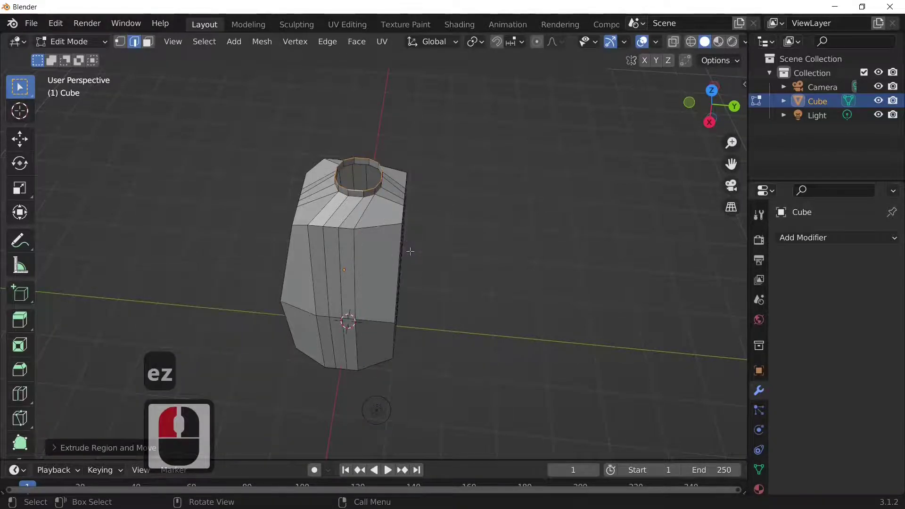
pyautogui.press('Tab')
pyautogui.moveTo(410, 251); pyautogui.dragTo(332, 265, button='middle')
# Step: Select only the two corner vertices at the ends of the +Y side's top edge and vertex-slide them inward, away from that side
pyautogui.press('Tab')
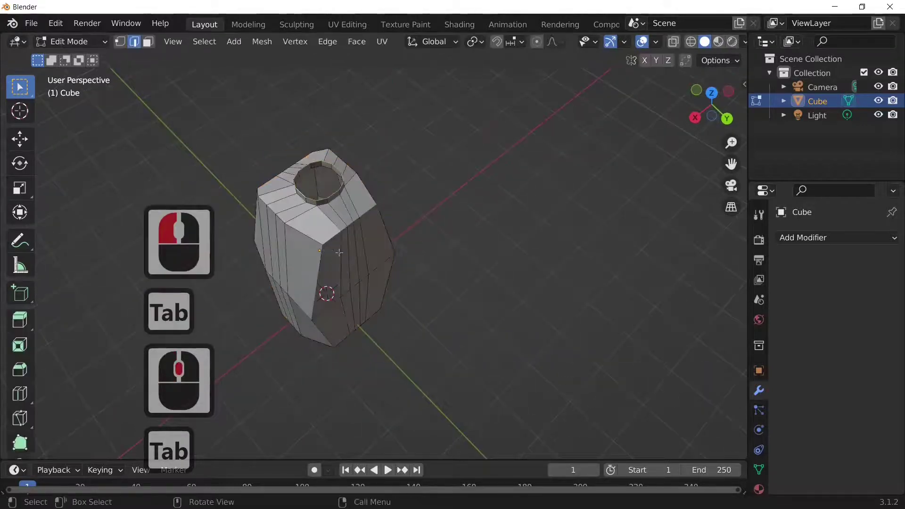
pyautogui.click(119, 43)
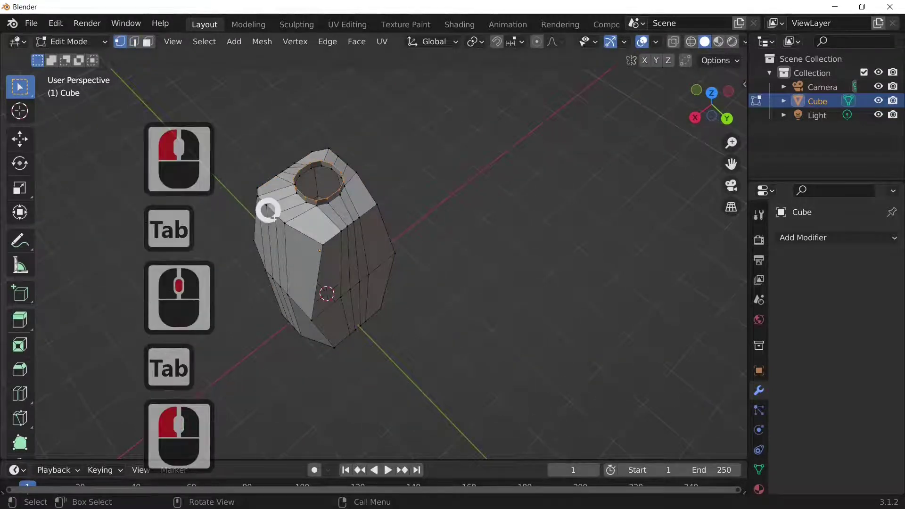
pyautogui.click(324, 247)
pyautogui.keyDown('ctrl'); pyautogui.click(378, 206); pyautogui.keyUp('ctrl')
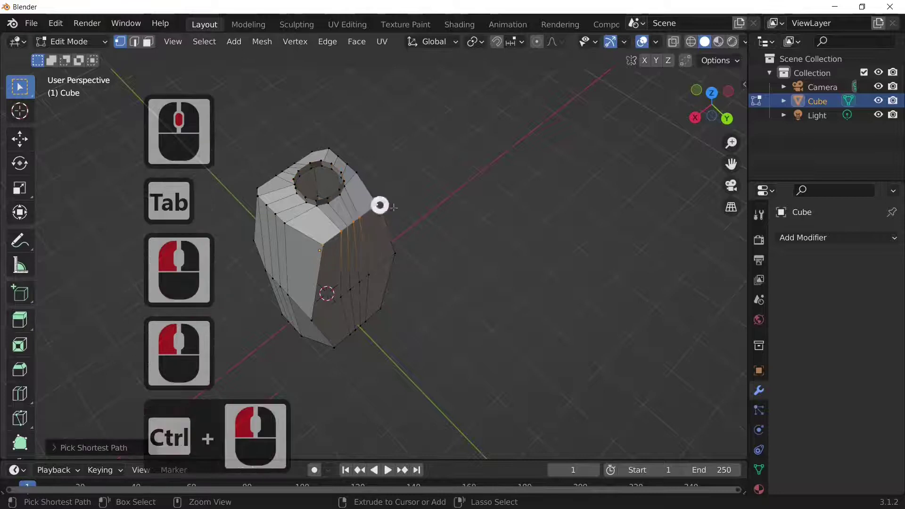
pyautogui.click(383, 212)
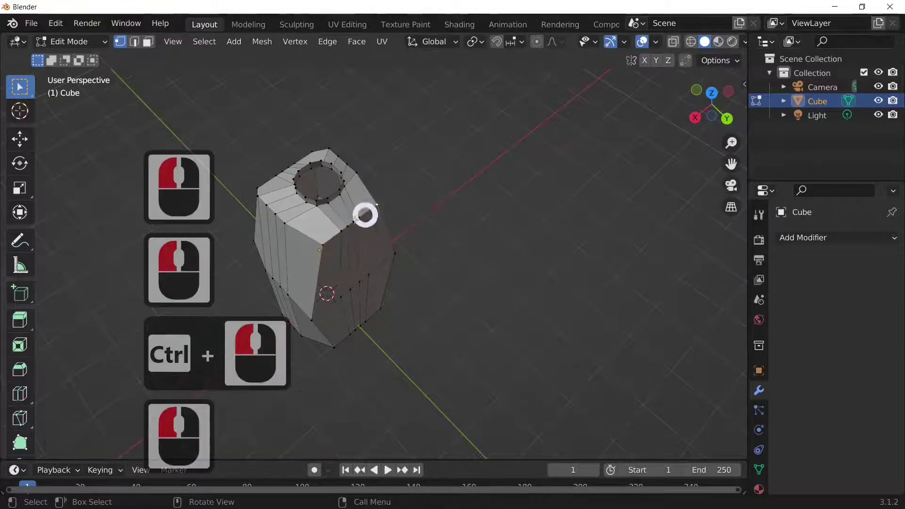
pyautogui.keyDown('shift'); pyautogui.click(322, 241); pyautogui.keyUp('shift')
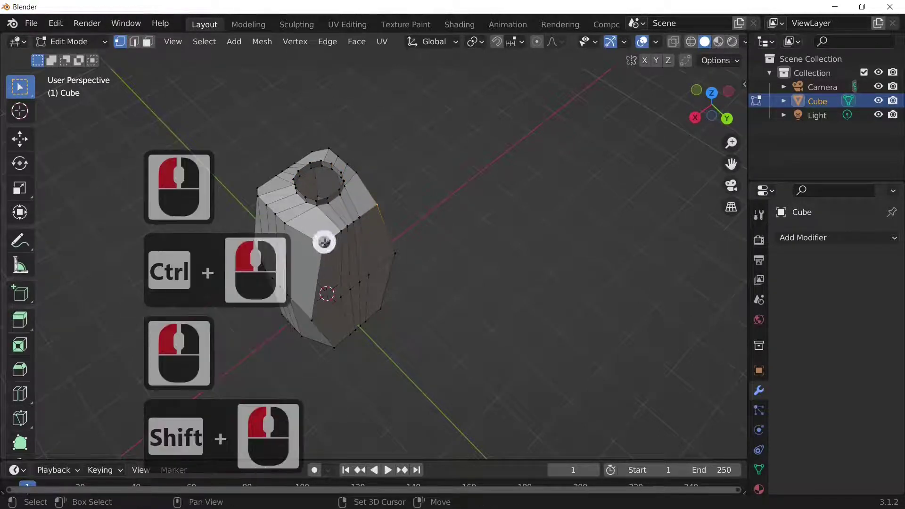
pyautogui.press('g')
pyautogui.press('g')
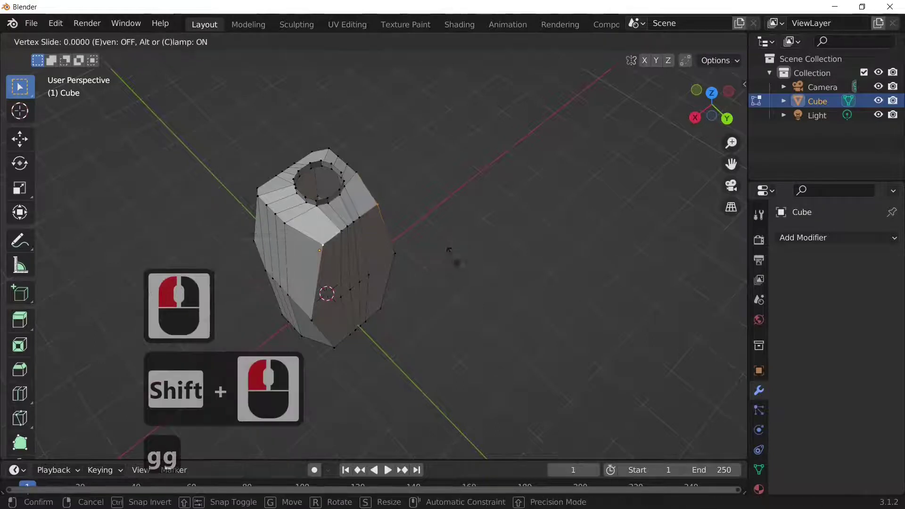
pyautogui.click(443, 245)
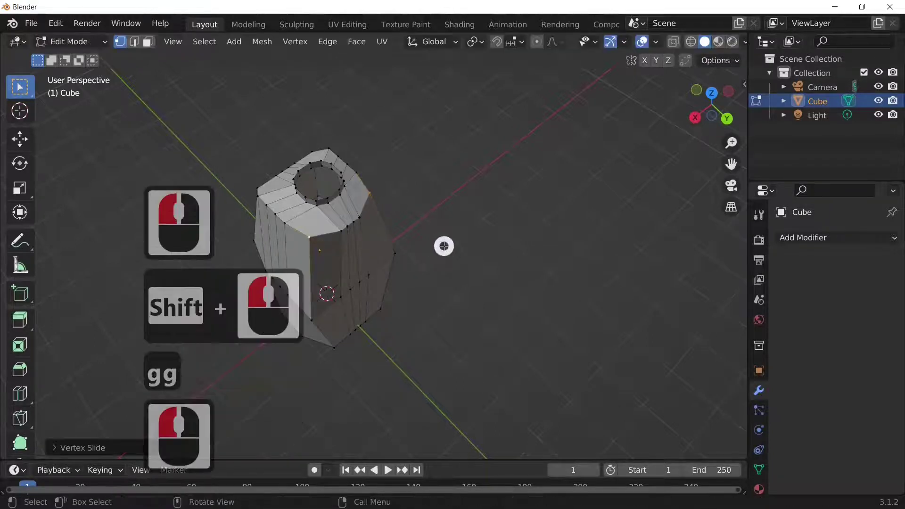
pyautogui.press('Tab')
pyautogui.moveTo(442, 262); pyautogui.dragTo(314, 214, button='middle')
# Step: Select the top edge path of the +Y side and edge-slide it about 0.18 toward the round hole
pyautogui.press('Tab')
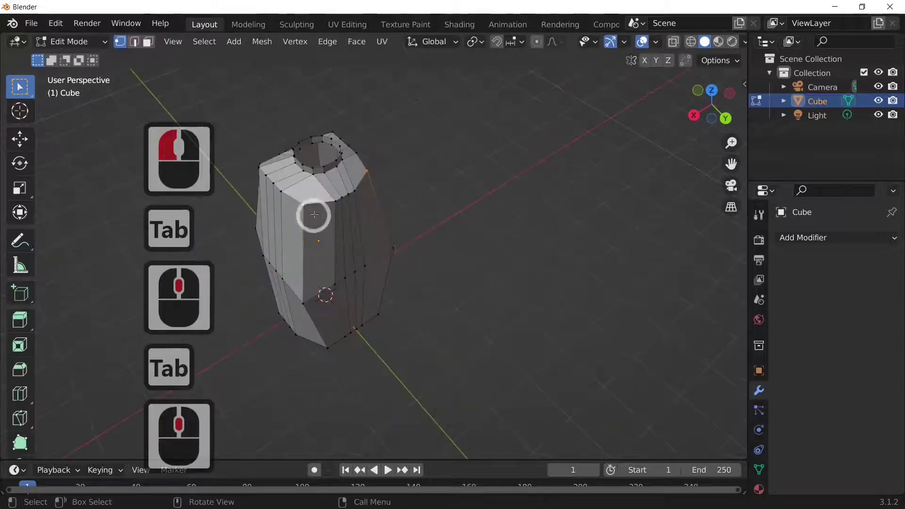
pyautogui.click(135, 41)
pyautogui.click(314, 215)
pyautogui.click(380, 186)
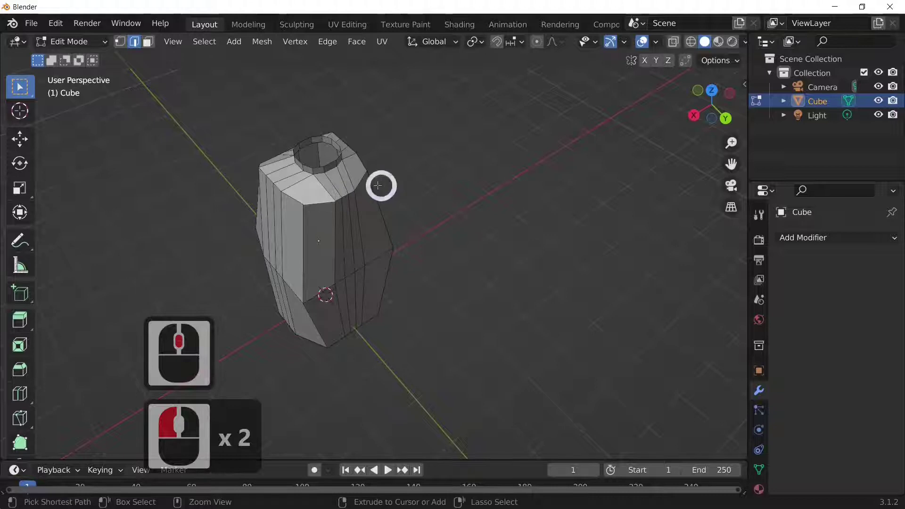
pyautogui.keyDown('ctrl'); pyautogui.click(365, 184); pyautogui.keyUp('ctrl')
pyautogui.click(344, 192)
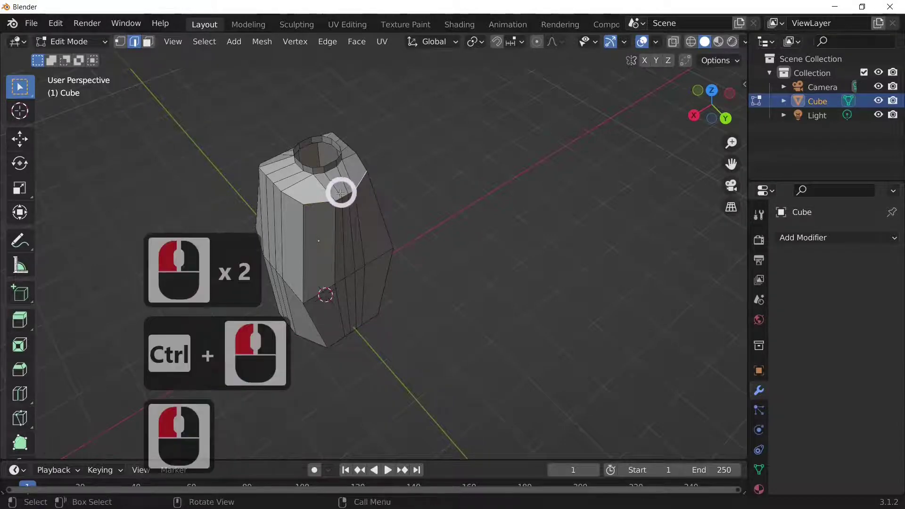
pyautogui.keyDown('ctrl'); pyautogui.click(360, 213); pyautogui.keyUp('ctrl')
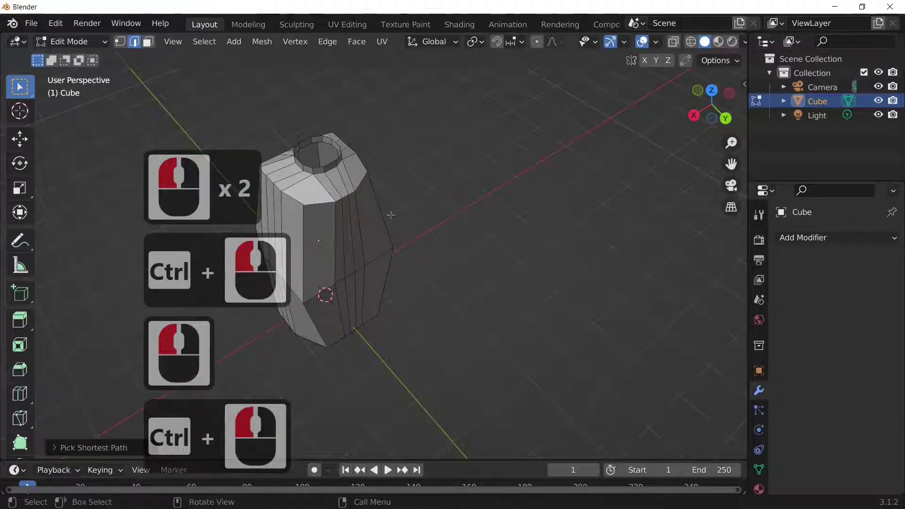
pyautogui.press('g')
pyautogui.press('g')
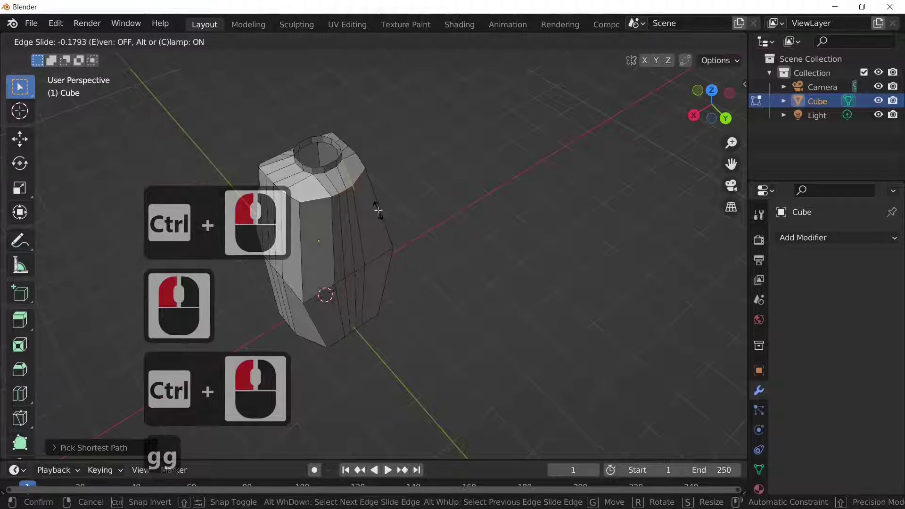
pyautogui.click(378, 212)
pyautogui.press('Tab')
pyautogui.moveTo(420, 255); pyautogui.dragTo(505, 268, button='middle')
pyautogui.moveTo(426, 247); pyautogui.dragTo(394, 259, button='middle')
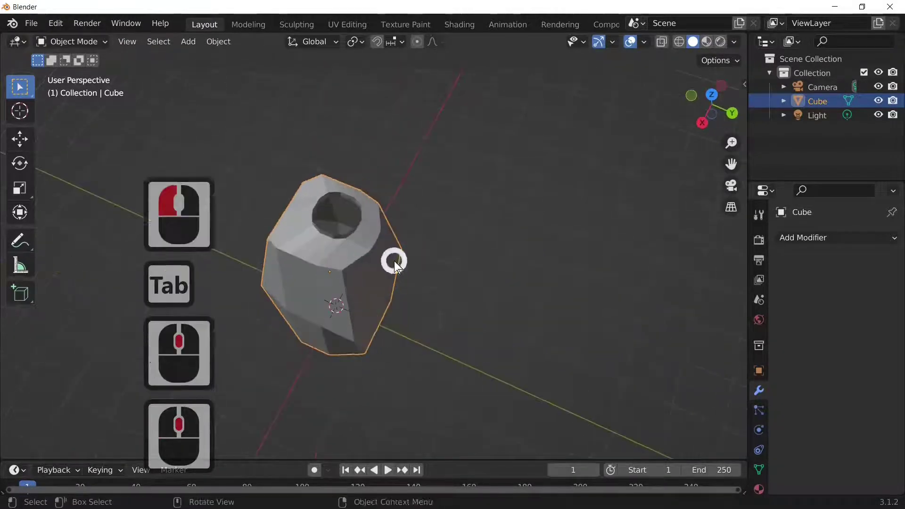
# Step: Select the short middle segments of the +Y side's top edge and edge-slide them to refine the shoulder's curve
pyautogui.press('Tab')
pyautogui.click(406, 236)
pyautogui.scroll(3, 388, 264)
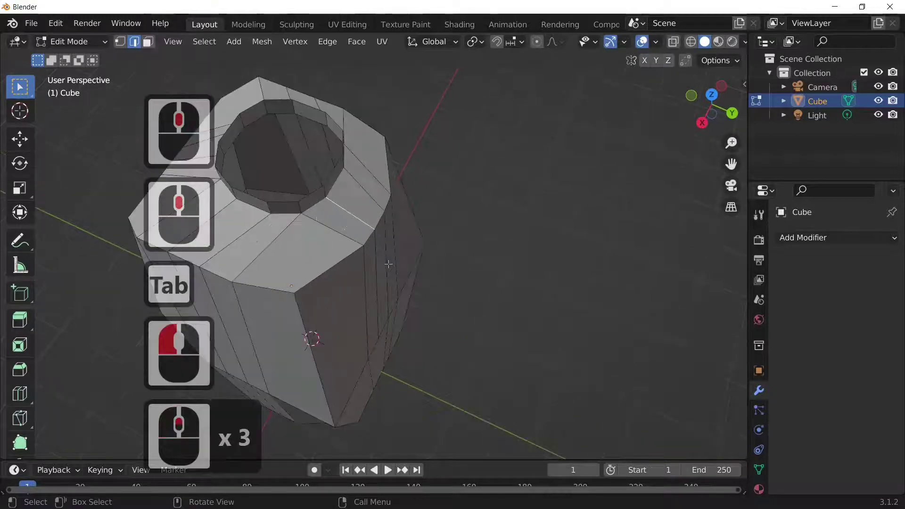
pyautogui.click(377, 241)
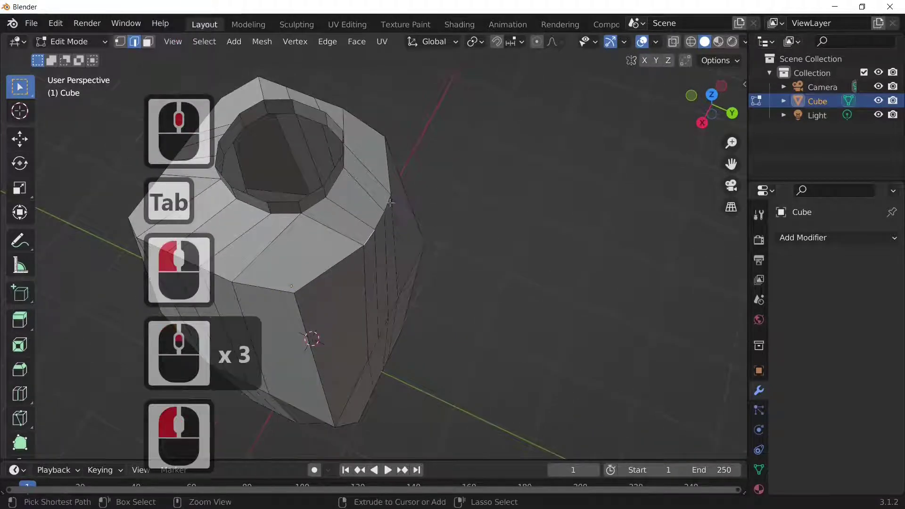
pyautogui.keyDown('ctrl'); pyautogui.click(442, 221); pyautogui.keyUp('ctrl')
pyautogui.click(385, 211)
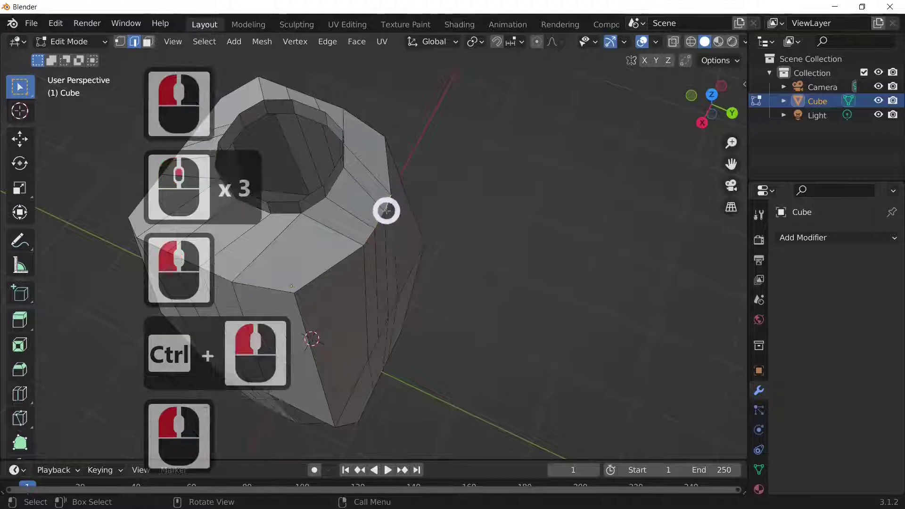
pyautogui.keyDown('ctrl'); pyautogui.click(370, 238); pyautogui.keyUp('ctrl')
pyautogui.press('g')
pyautogui.press('g')
pyautogui.click(490, 233)
# Step: Select the two upright corner edges of the +Y side and scale them closer together along X to about 0.79
pyautogui.moveTo(479, 240); pyautogui.dragTo(235, 164, button='middle')
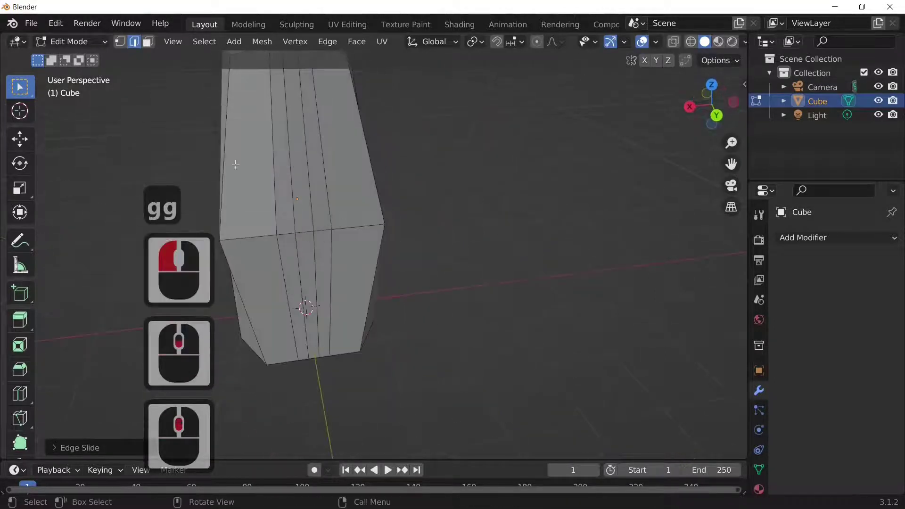
pyautogui.click(228, 181)
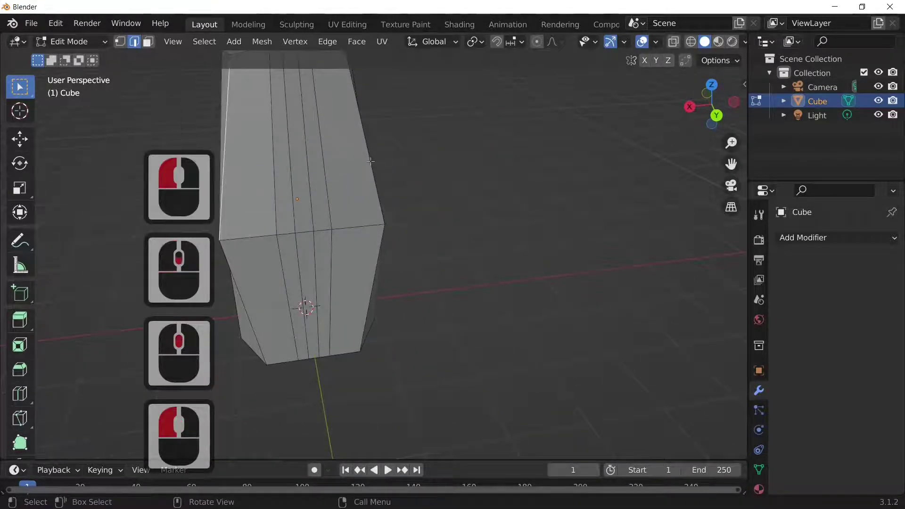
pyautogui.keyDown('shift'); pyautogui.moveTo(370, 160); pyautogui.dragTo(453, 304, button='middle'); pyautogui.keyUp('shift')
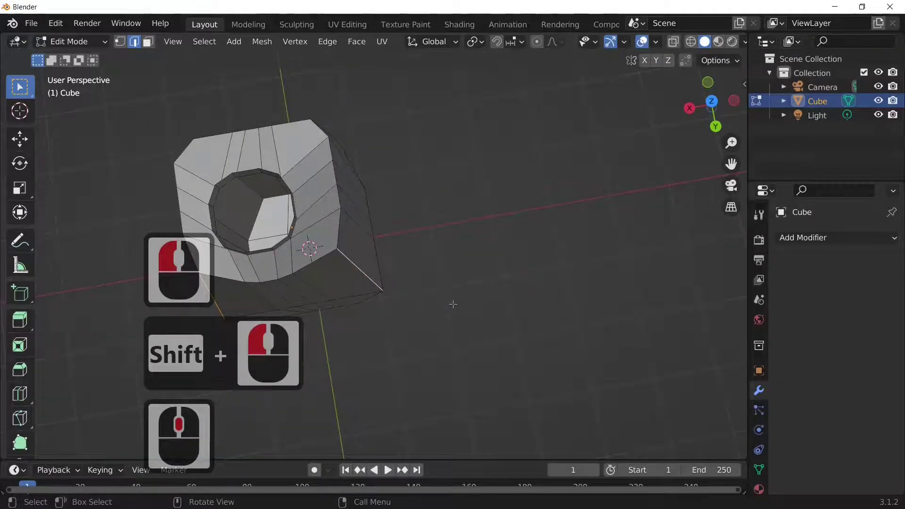
pyautogui.press('g')
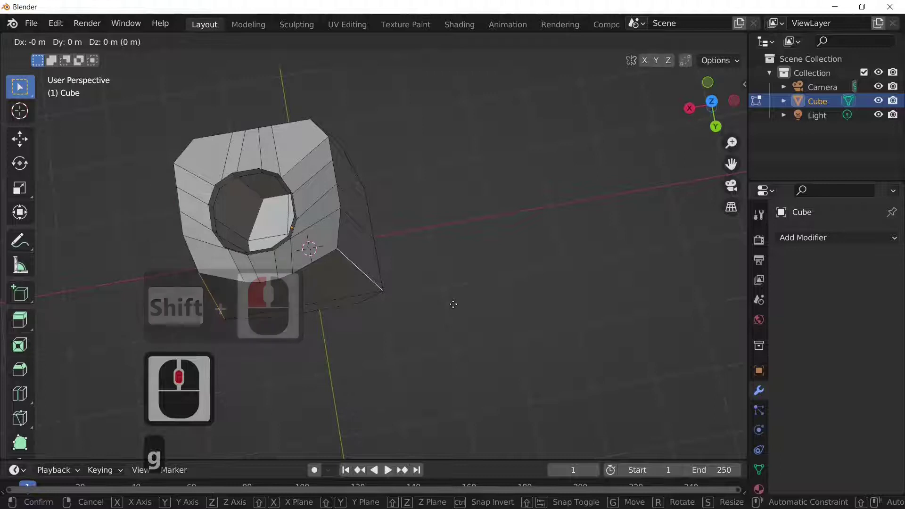
pyautogui.press('s')
pyautogui.press('x')
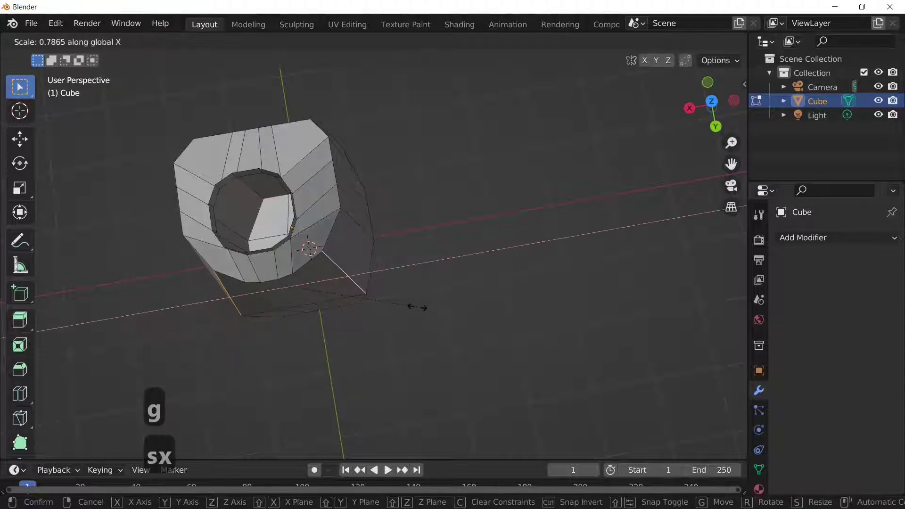
pyautogui.click(424, 305)
# Step: Select the -Y side's shoulder edge path and narrow it along X with proportional editing enabled at a radius of about 0.51
pyautogui.moveTo(424, 305); pyautogui.dragTo(586, 284, button='middle')
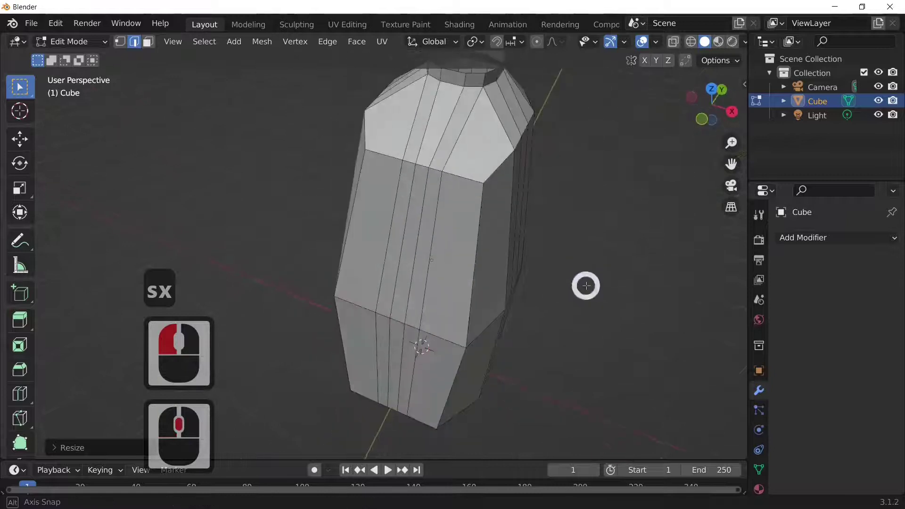
pyautogui.click(485, 198)
pyautogui.click(446, 177)
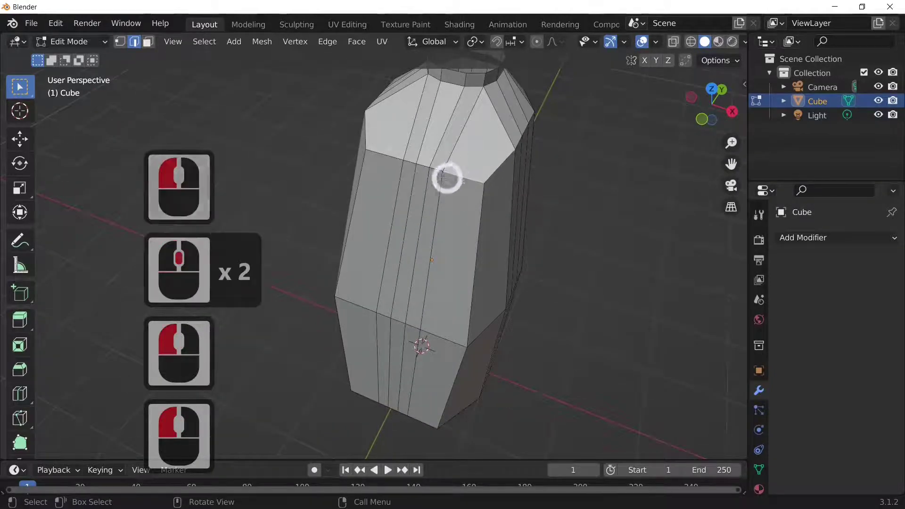
pyautogui.keyDown('ctrl'); pyautogui.click(390, 156); pyautogui.keyUp('ctrl')
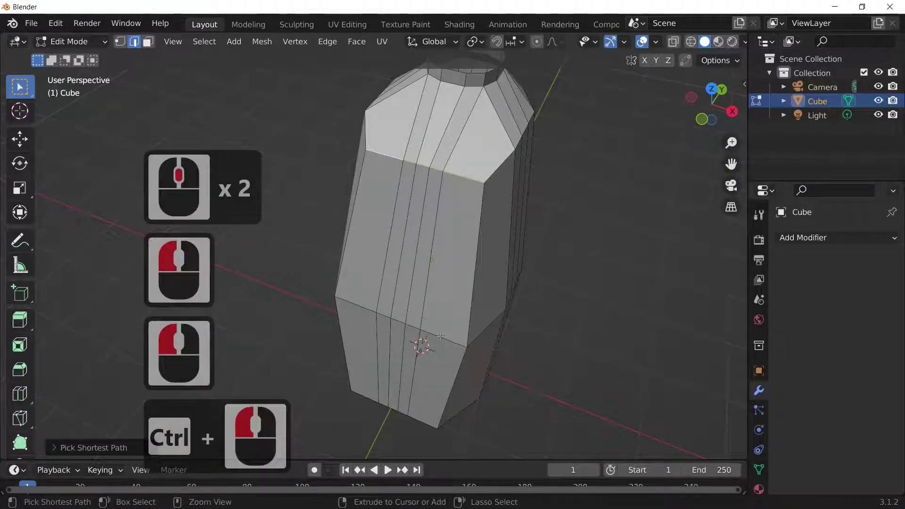
pyautogui.click(537, 42)
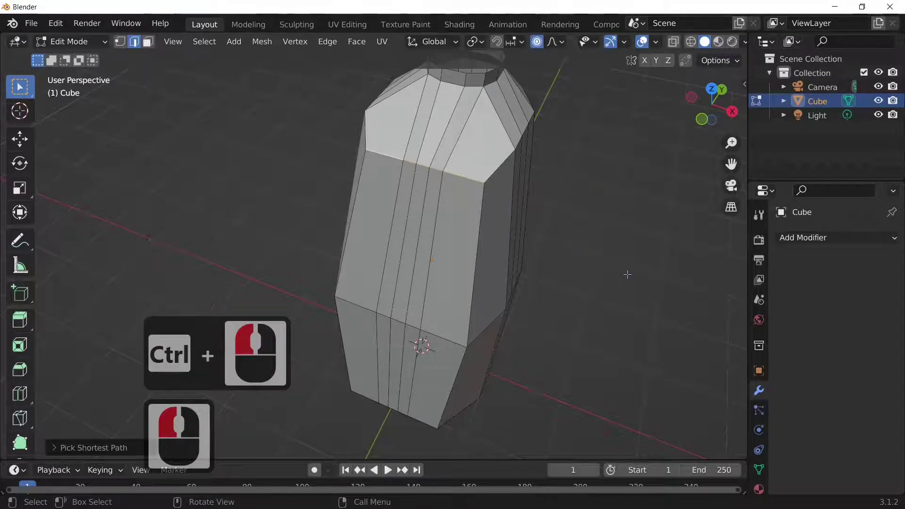
pyautogui.press('s')
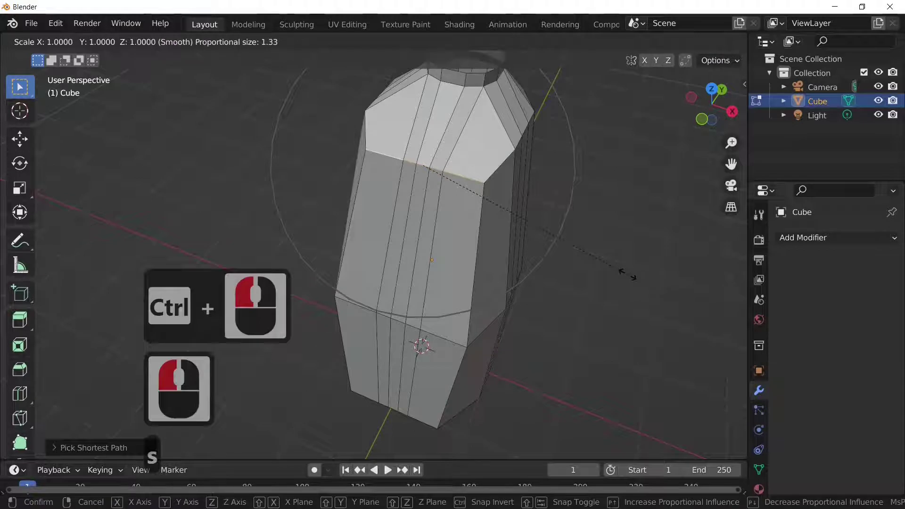
pyautogui.scroll(10, 627, 274)
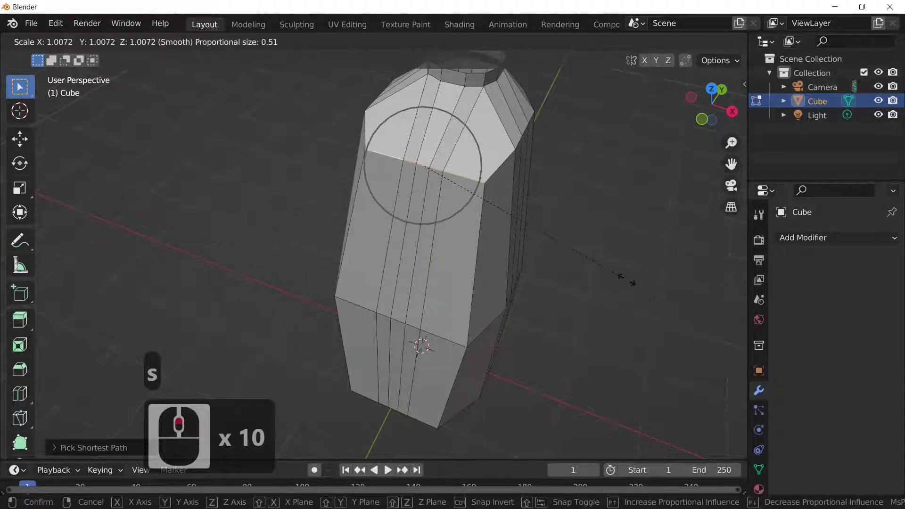
pyautogui.press('x')
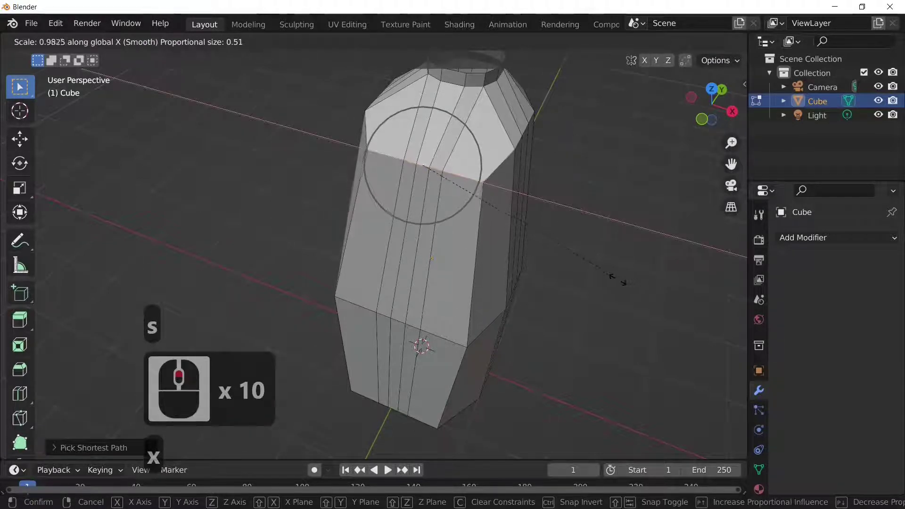
pyautogui.click(482, 226)
# Step: Add a horizontal loop cut around the upper body and slide it down close to the waist edge
pyautogui.click(147, 44)
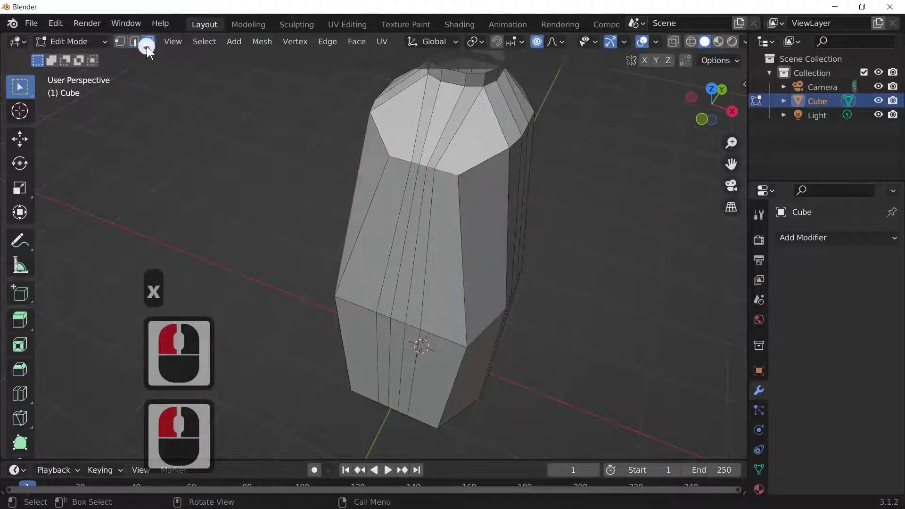
pyautogui.click(483, 220)
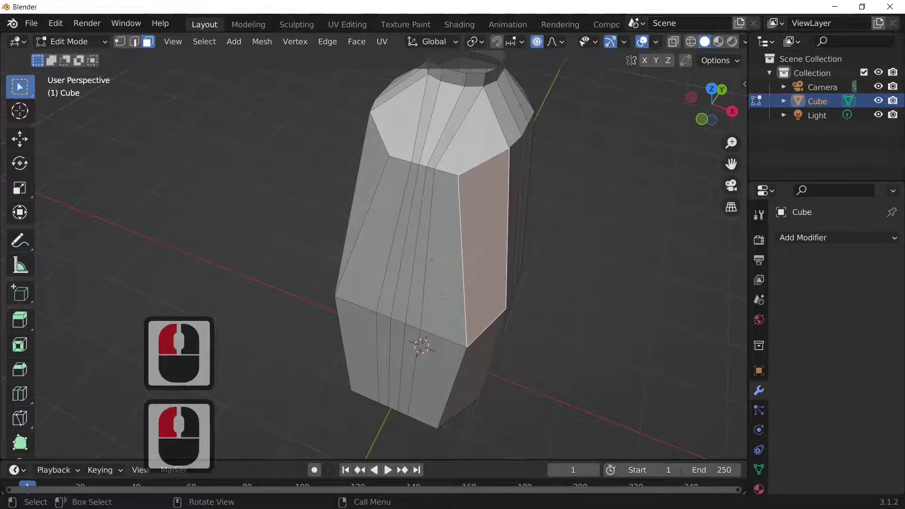
pyautogui.click(454, 285)
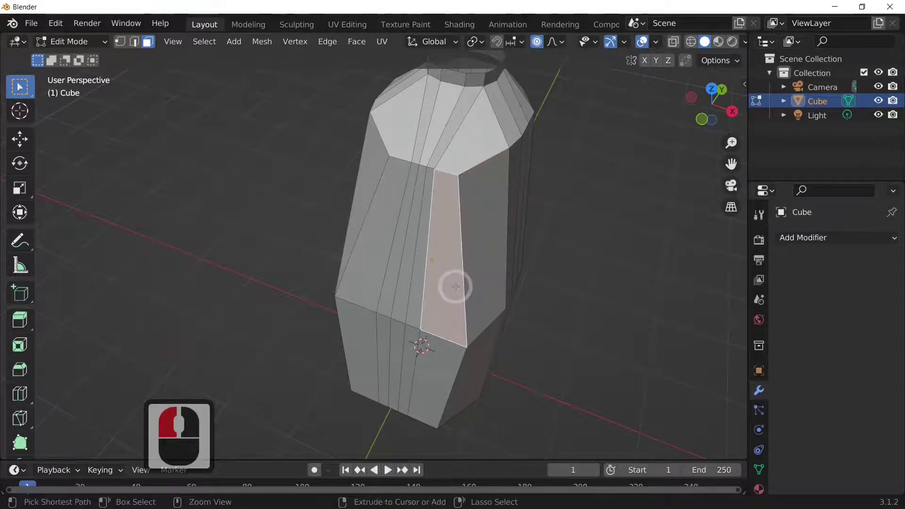
pyautogui.hotkey('ctrl', 'r')
pyautogui.moveTo(456, 286); pyautogui.dragTo(443, 333)
pyautogui.click(443, 332)
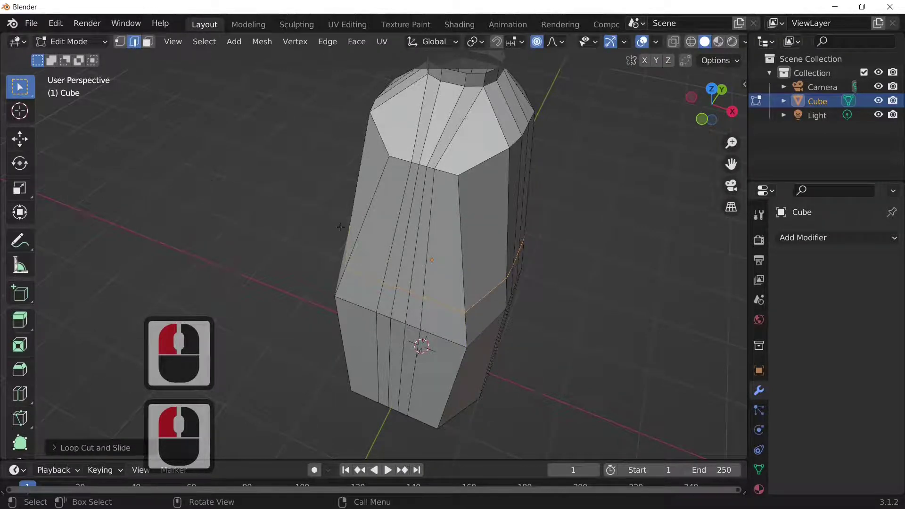
# Step: Select only the two corner vertices of the new loop on the -Y side and scale them inward along X
pyautogui.click(120, 42)
pyautogui.click(380, 319)
pyautogui.moveTo(380, 319); pyautogui.dragTo(475, 327, button='middle')
pyautogui.keyDown('ctrl'); pyautogui.click(438, 264); pyautogui.keyUp('ctrl')
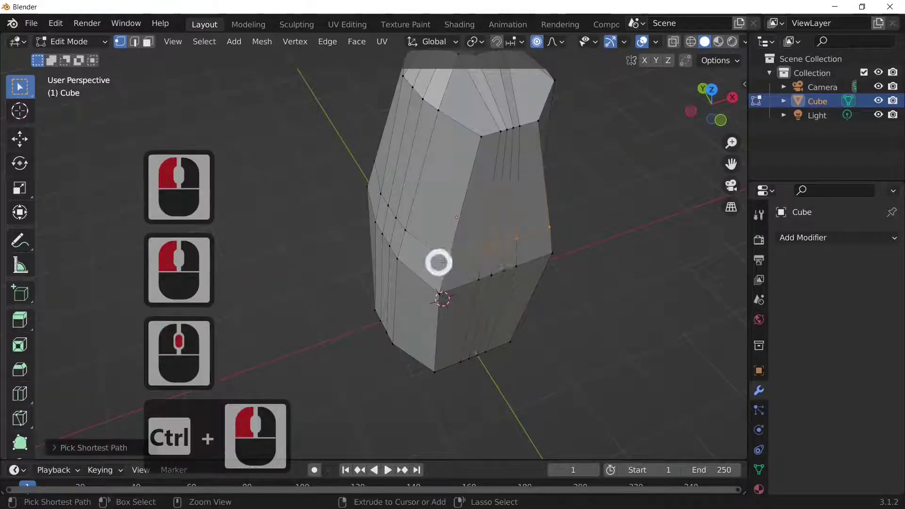
pyautogui.click(491, 265)
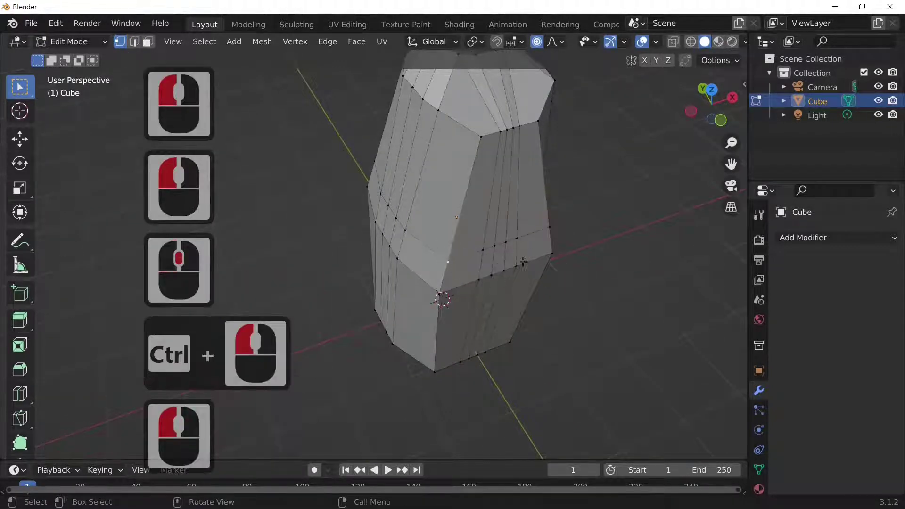
pyautogui.keyDown('shift'); pyautogui.click(558, 226); pyautogui.keyUp('shift')
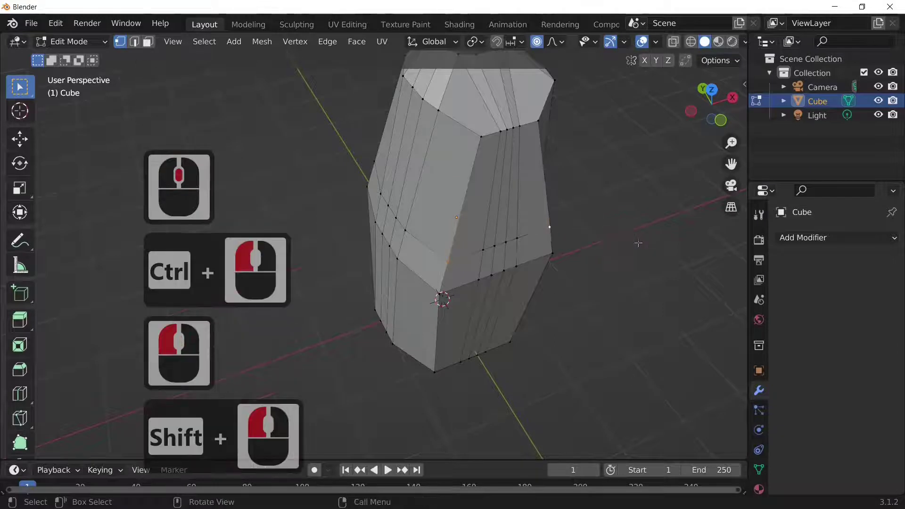
pyautogui.press('s')
pyautogui.press('x')
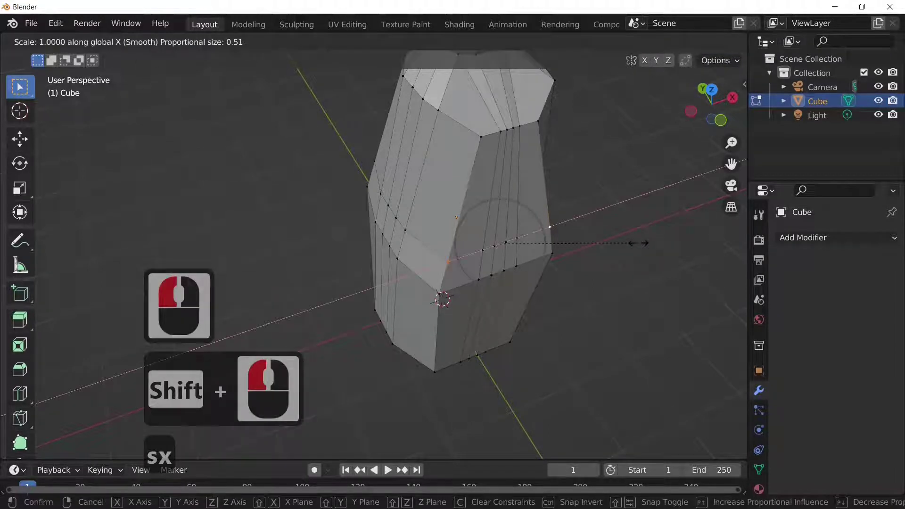
pyautogui.click(578, 245)
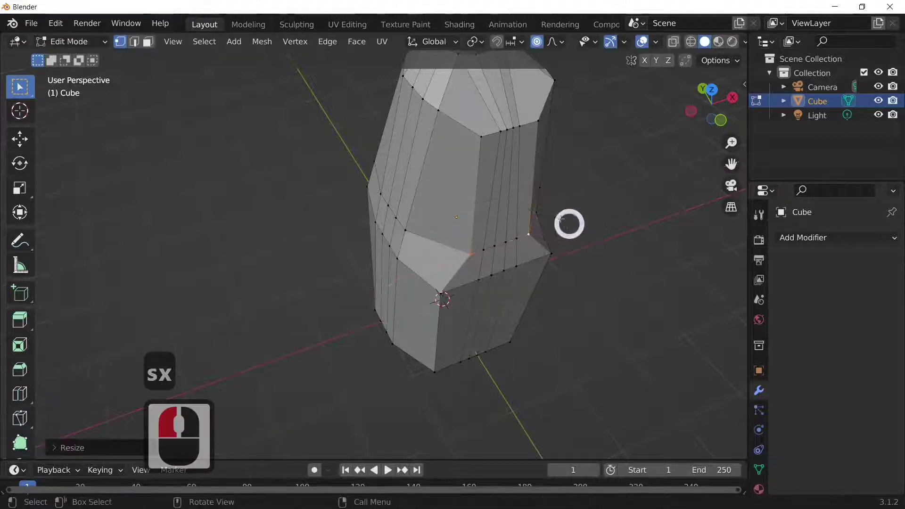
# Step: Select the -Y strip of faces between the shoulder edge and the new loop and scale it narrower along X
pyautogui.click(517, 128)
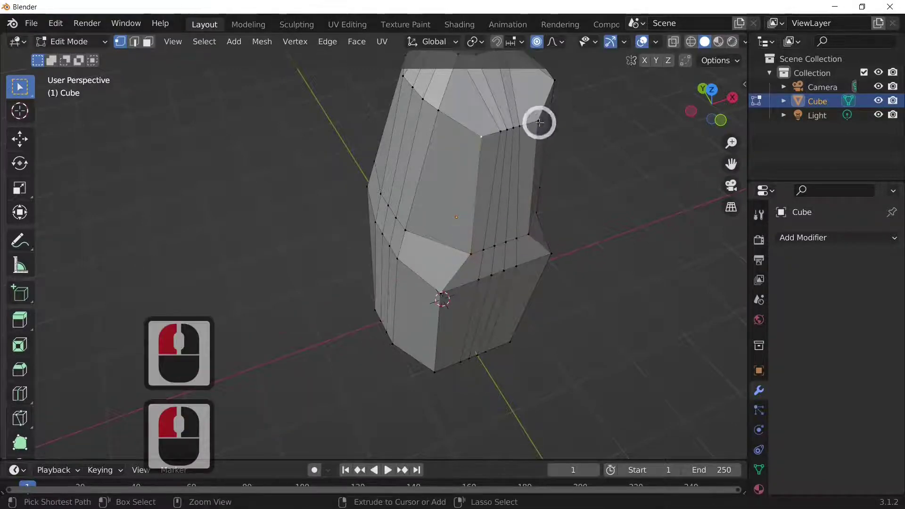
pyautogui.keyDown('ctrl'); pyautogui.click(538, 121); pyautogui.keyUp('ctrl')
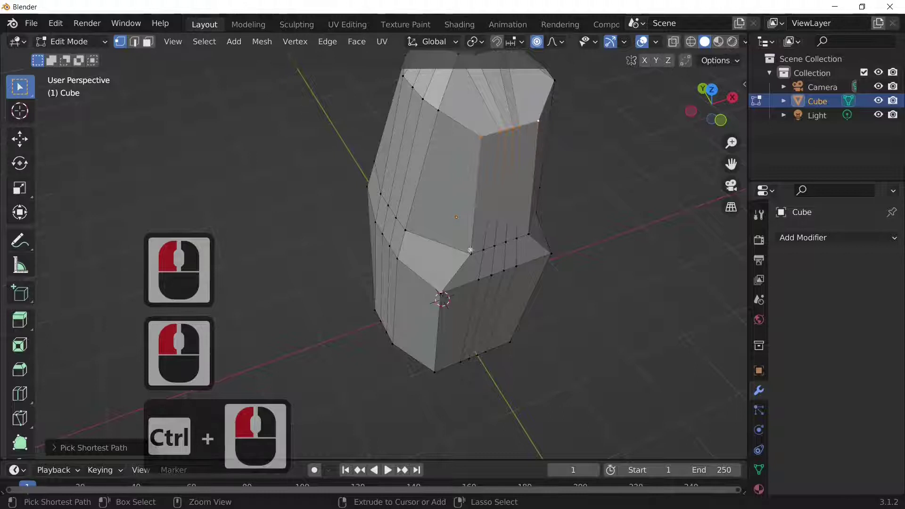
pyautogui.keyDown('ctrl'); pyautogui.click(530, 235); pyautogui.keyUp('ctrl')
pyautogui.keyDown('ctrl'); pyautogui.click(531, 235); pyautogui.keyUp('ctrl')
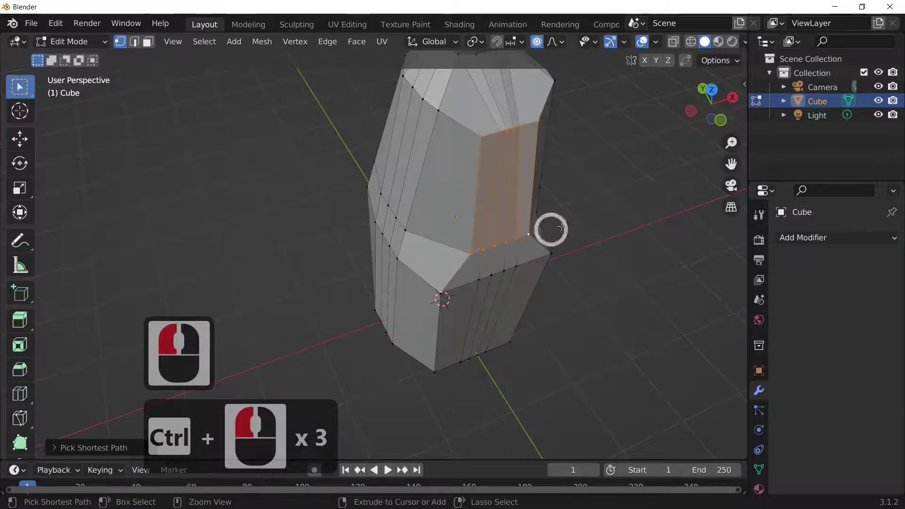
pyautogui.moveTo(585, 226); pyautogui.dragTo(535, 242, button='middle')
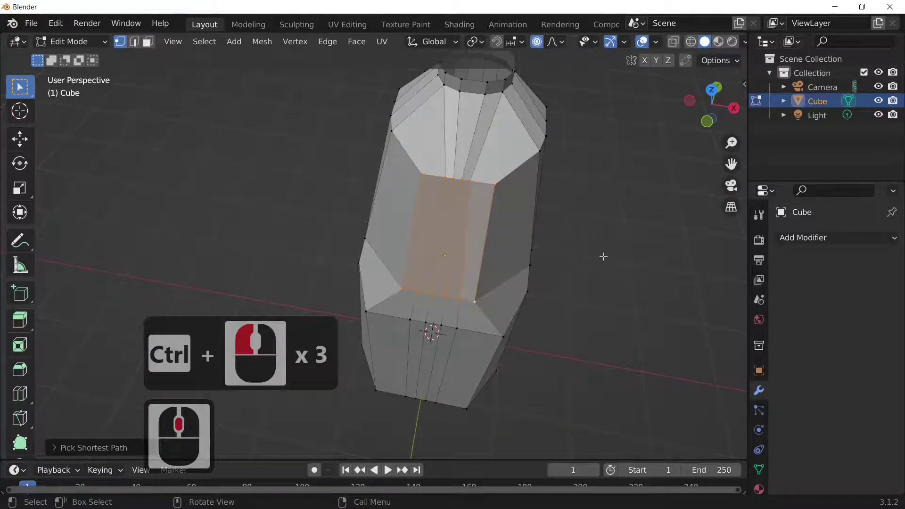
pyautogui.press('s')
pyautogui.press('x')
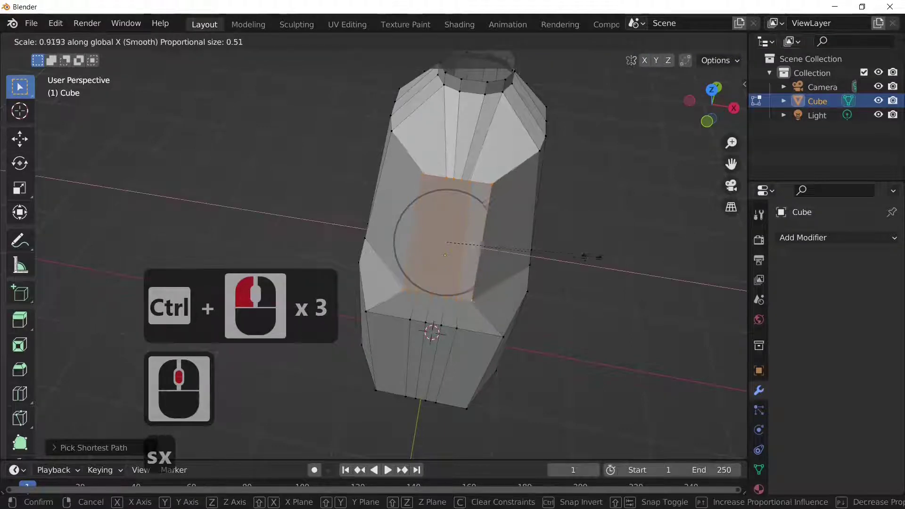
pyautogui.click(523, 247)
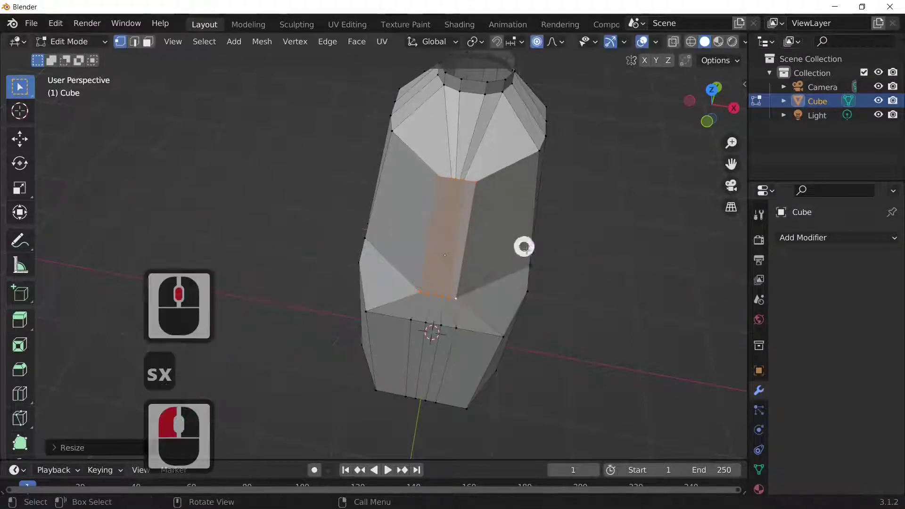
# Step: Select the large angled face between the -Y strip and the +X side, extrude it in place and scale it to 0.75
pyautogui.press('Tab')
pyautogui.moveTo(574, 281); pyautogui.dragTo(368, 211, button='middle')
pyautogui.press('Tab')
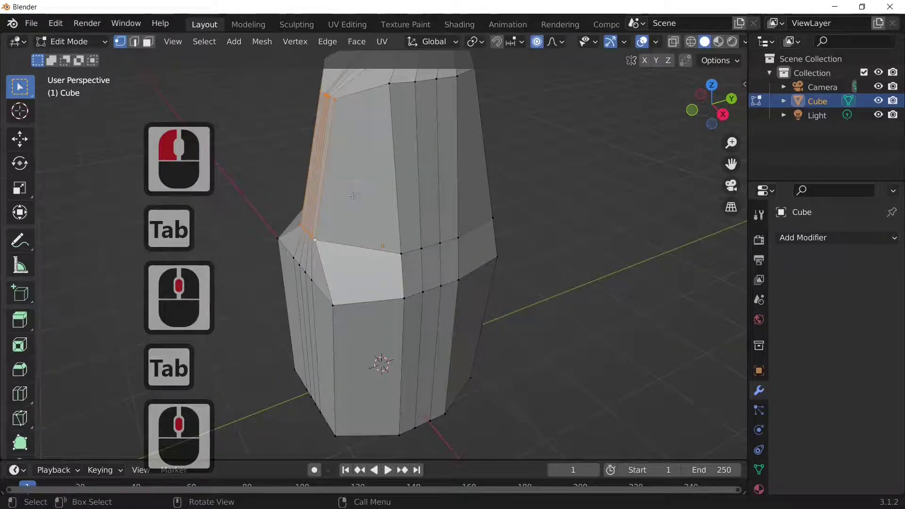
pyautogui.click(325, 89)
pyautogui.click(149, 41)
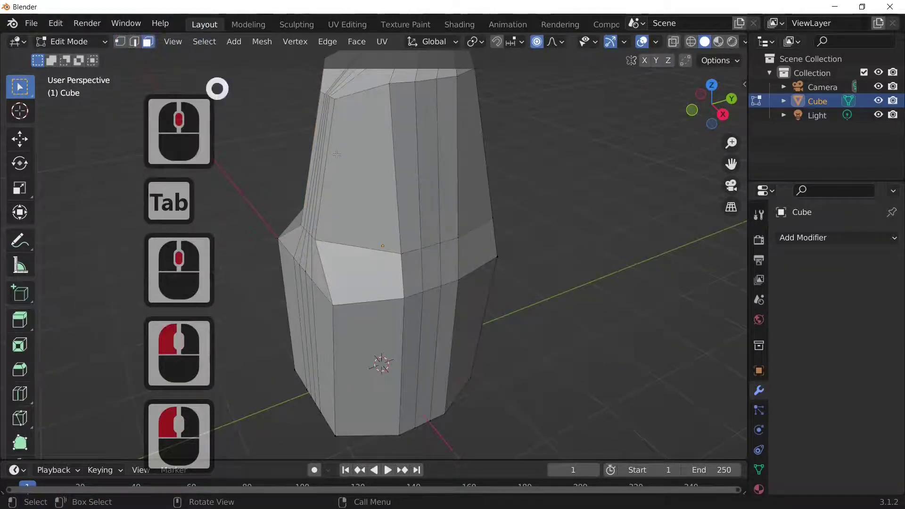
pyautogui.click(371, 190)
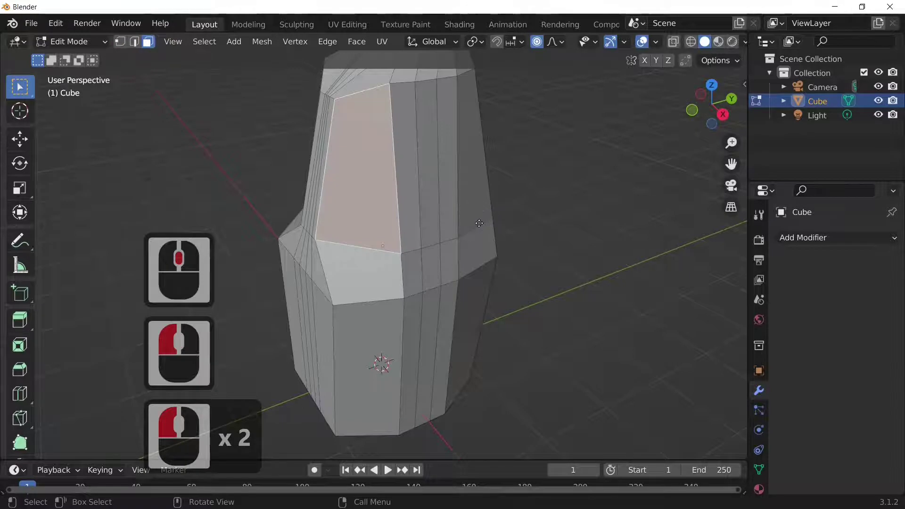
pyautogui.write('es.')
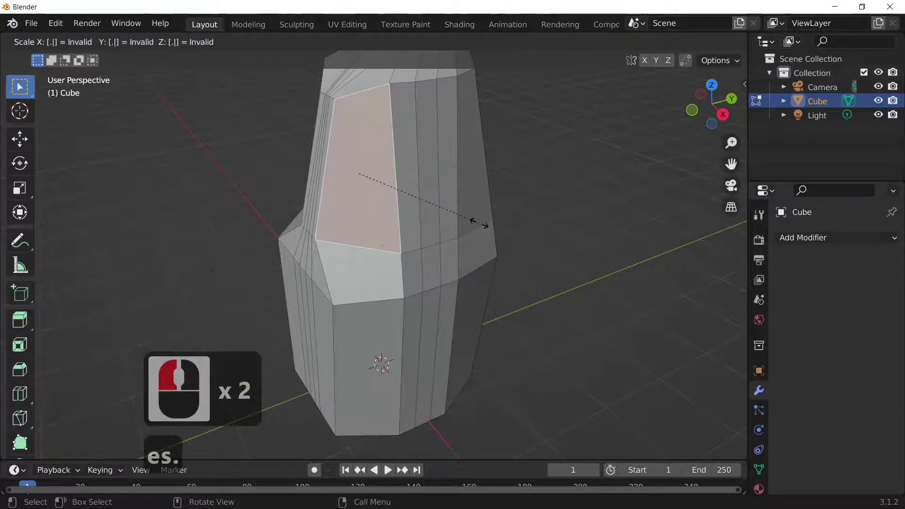
pyautogui.write('75')
pyautogui.press('Return')
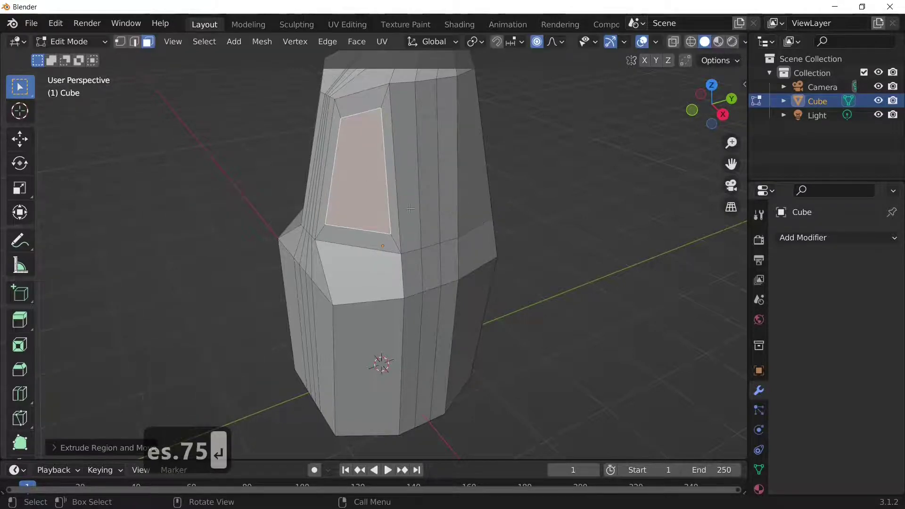
# Step: Select the large angled face between the -Y strip and the -X side, extrude it in place and scale it to 0.75
pyautogui.moveTo(291, 297); pyautogui.dragTo(434, 273, button='middle')
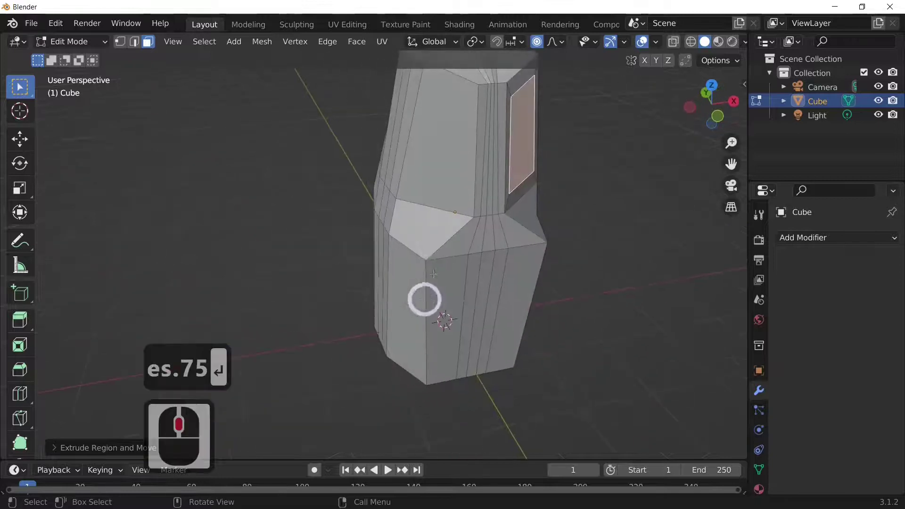
pyautogui.click(444, 154)
pyautogui.press('e')
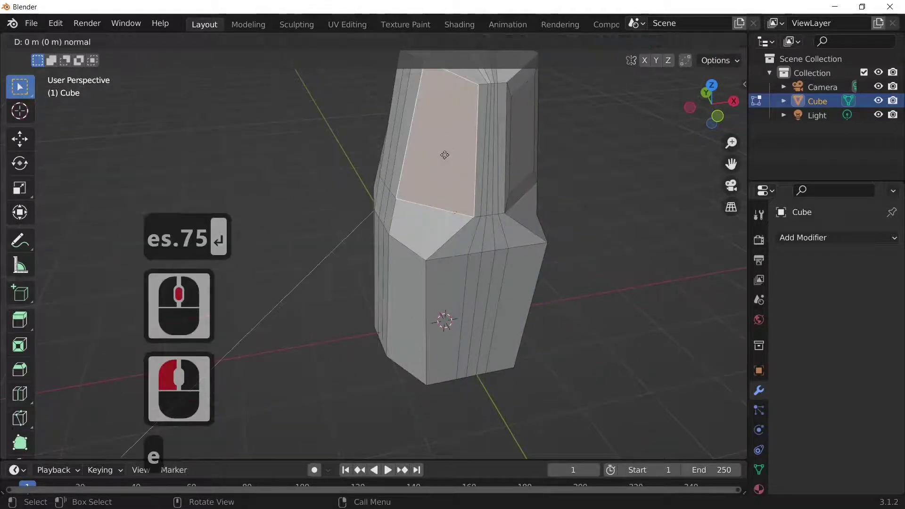
pyautogui.write('s.75')
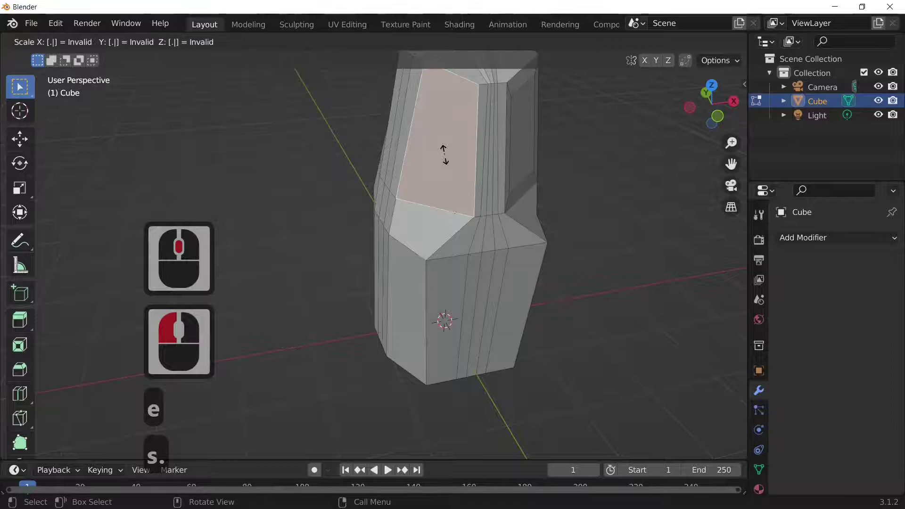
pyautogui.press('Return')
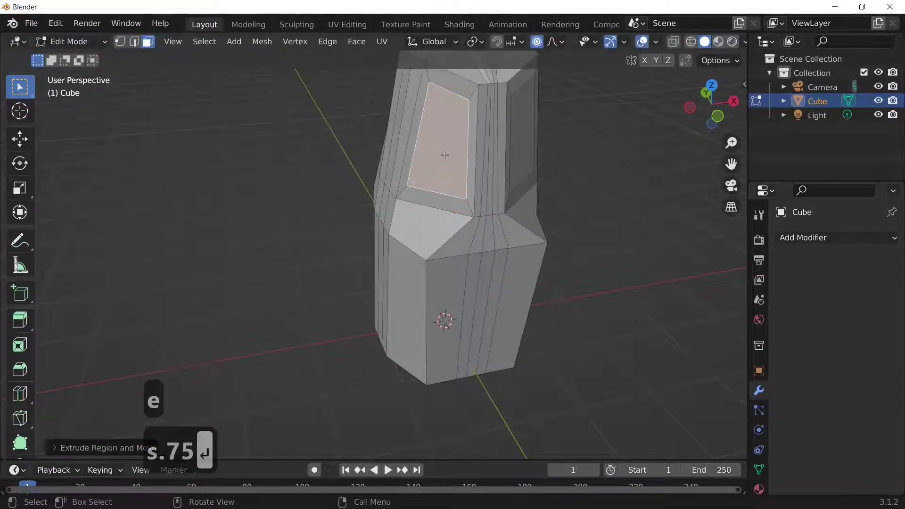
# Step: Select both inset panel faces on either side of the -Y strip and bridge them to open a handle hole
pyautogui.click(504, 148)
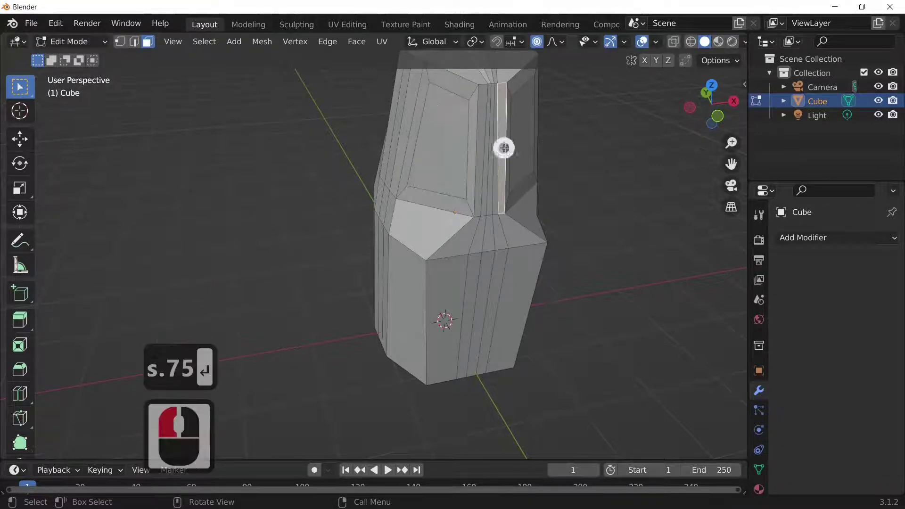
pyautogui.click(524, 141)
pyautogui.keyDown('shift'); pyautogui.click(427, 151); pyautogui.keyUp('shift')
pyautogui.moveTo(426, 152); pyautogui.dragTo(383, 231, button='middle')
pyautogui.rightClick(320, 199)
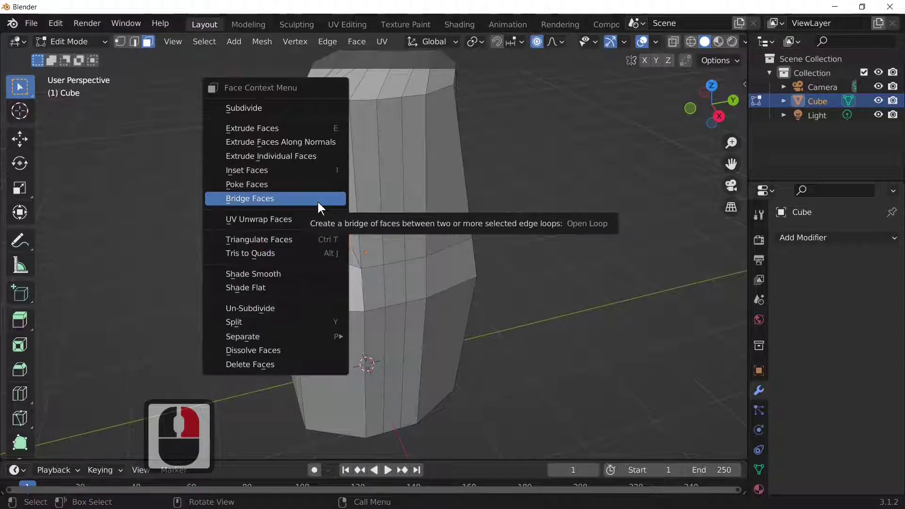
pyautogui.click(318, 202)
# Step: Select the handle's inner face and move it about 0.08 m toward the body with a reduced proportional editing radius
pyautogui.moveTo(481, 249); pyautogui.dragTo(263, 150, button='middle')
pyautogui.click(260, 154)
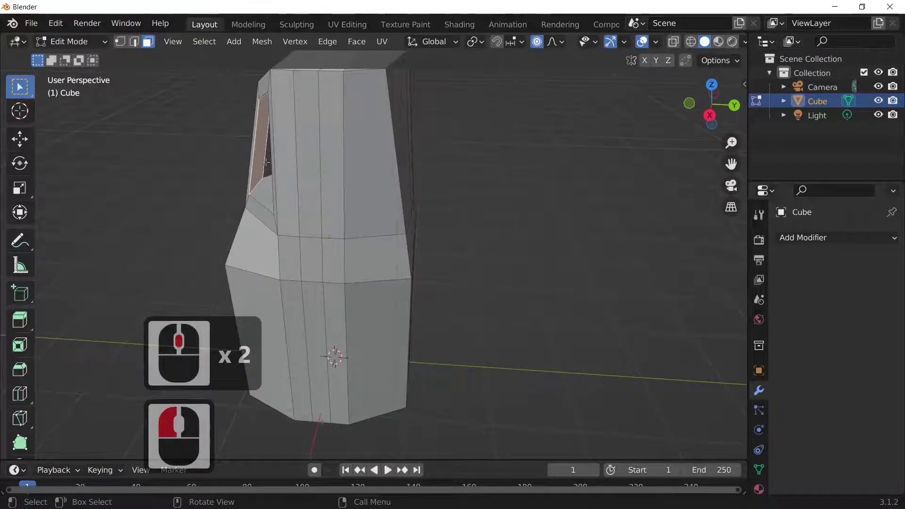
pyautogui.press('g')
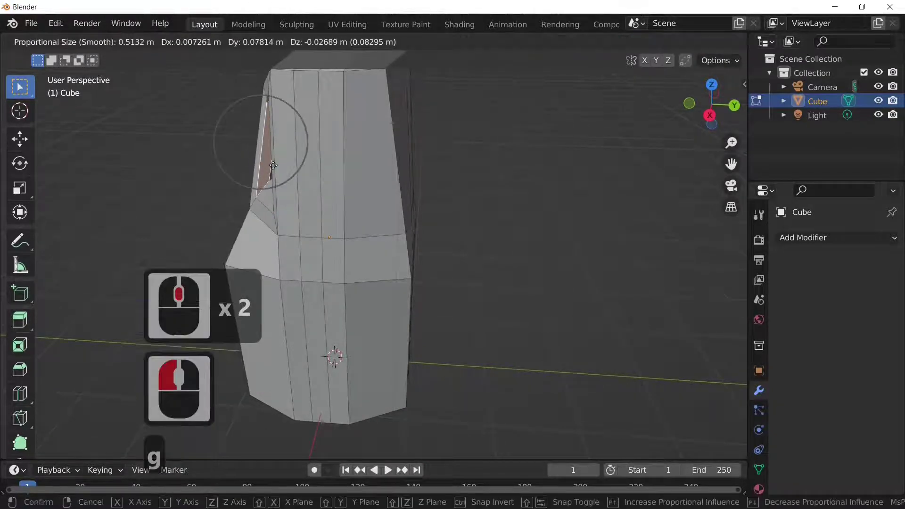
pyautogui.scroll(11, 273, 165)
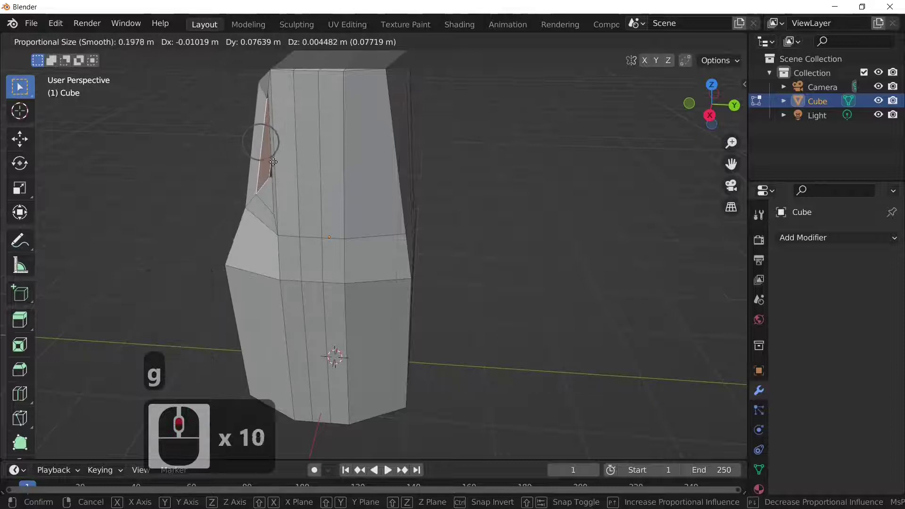
pyautogui.click(370, 202)
pyautogui.moveTo(382, 206); pyautogui.dragTo(313, 289, button='middle')
pyautogui.press('Tab')
pyautogui.press('Tab')
pyautogui.press('Tab')
pyautogui.press('Tab')
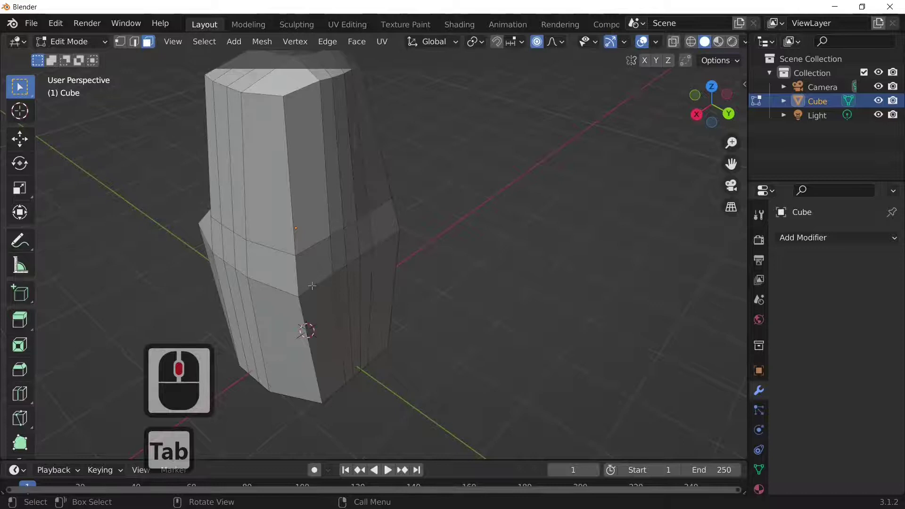
# Step: Switch to edge selection and select the edge loop around the waist
pyautogui.keyDown('alt'); pyautogui.click(312, 286); pyautogui.keyUp('alt')
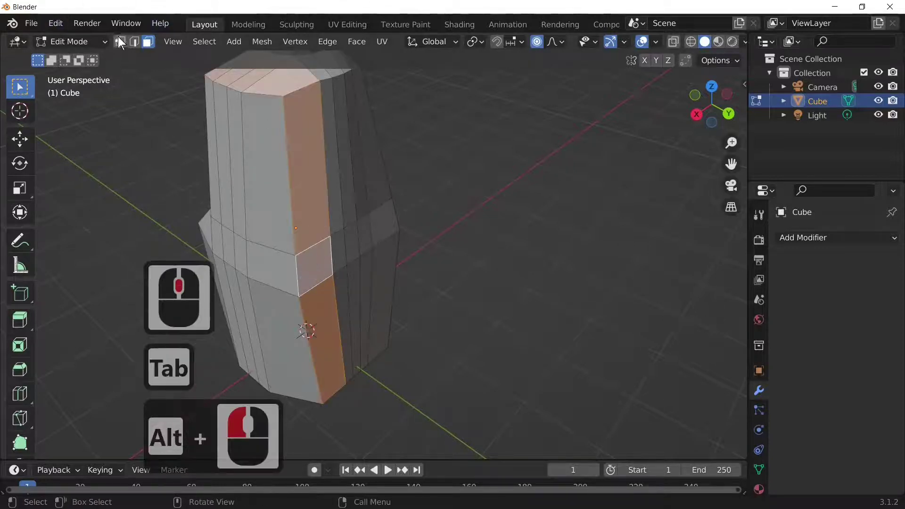
pyautogui.click(134, 42)
pyautogui.click(312, 284)
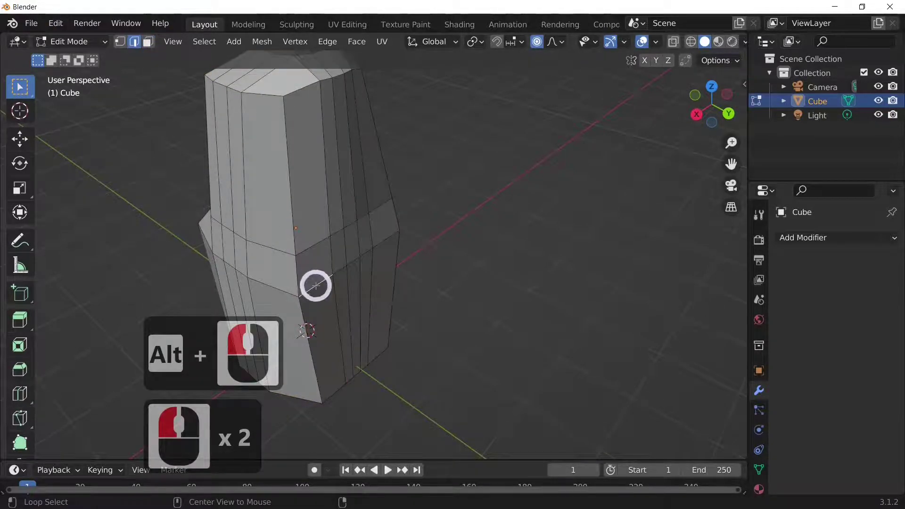
pyautogui.keyDown('alt'); pyautogui.click(315, 286); pyautogui.keyUp('alt')
pyautogui.moveTo(364, 146); pyautogui.dragTo(484, 103, button='middle')
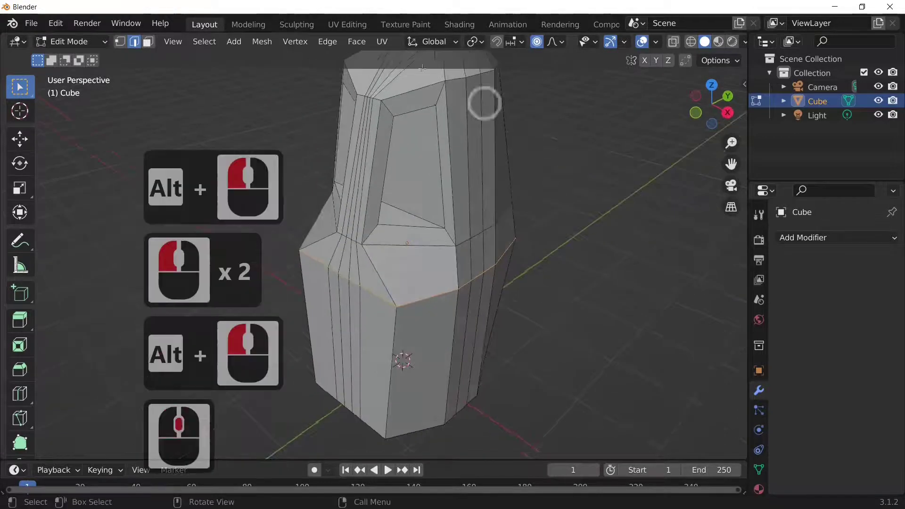
pyautogui.click(257, 26)
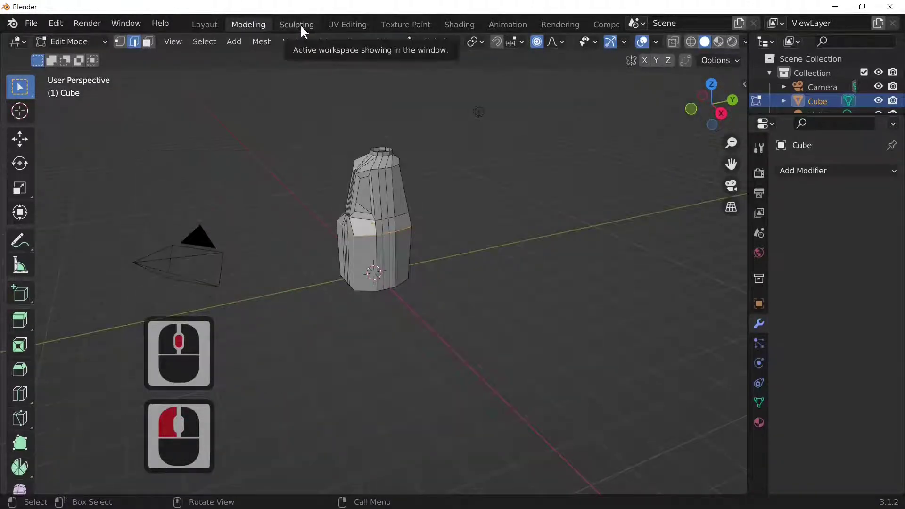
pyautogui.click(200, 25)
pyautogui.click(207, 25)
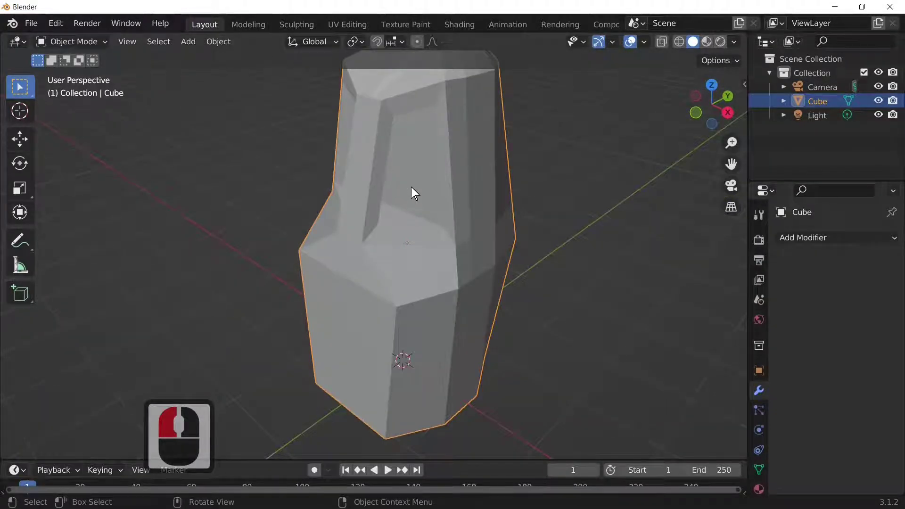
pyautogui.press('capslock')
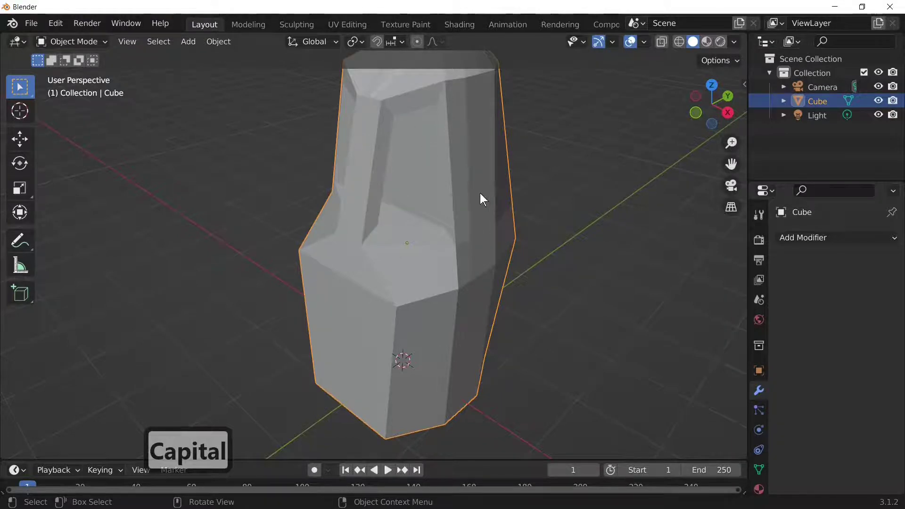
pyautogui.press('Tab')
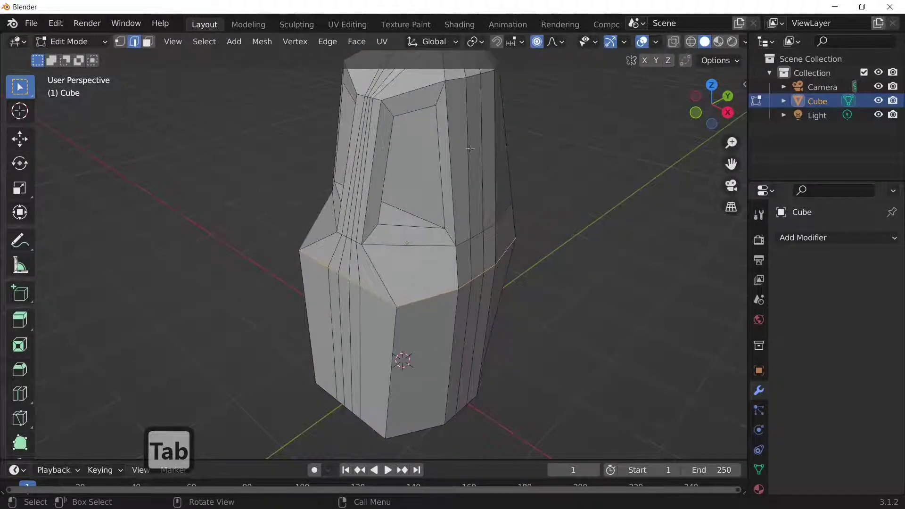
# Step: Round the selected waist edge loop with the To Sphere transform
pyautogui.click(299, 41)
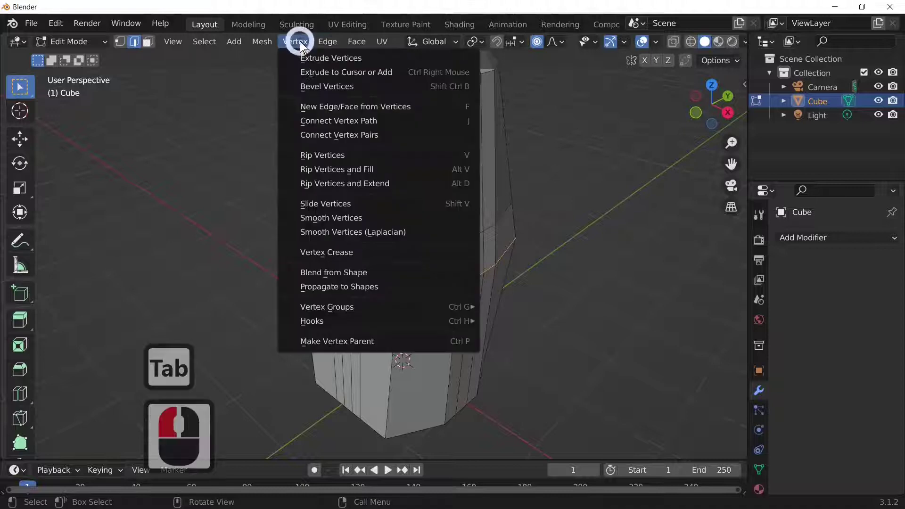
pyautogui.moveTo(257, 40)
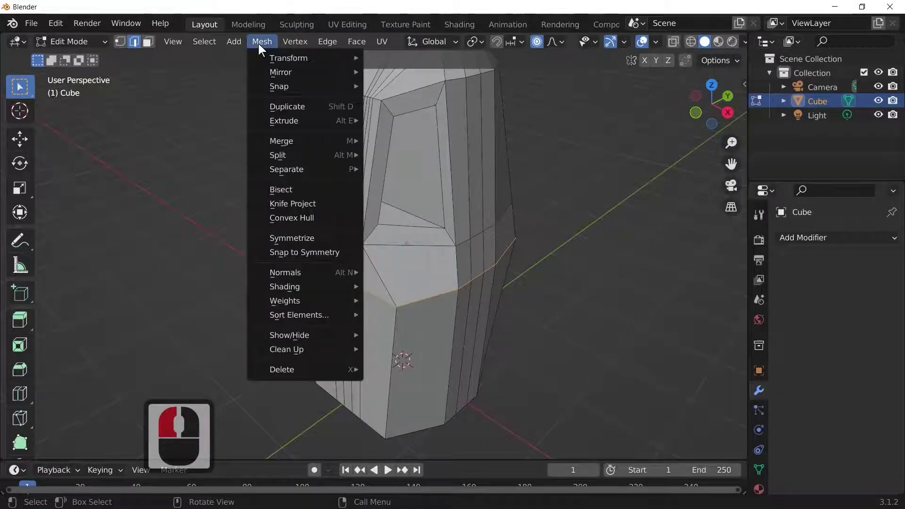
pyautogui.moveTo(349, 64)
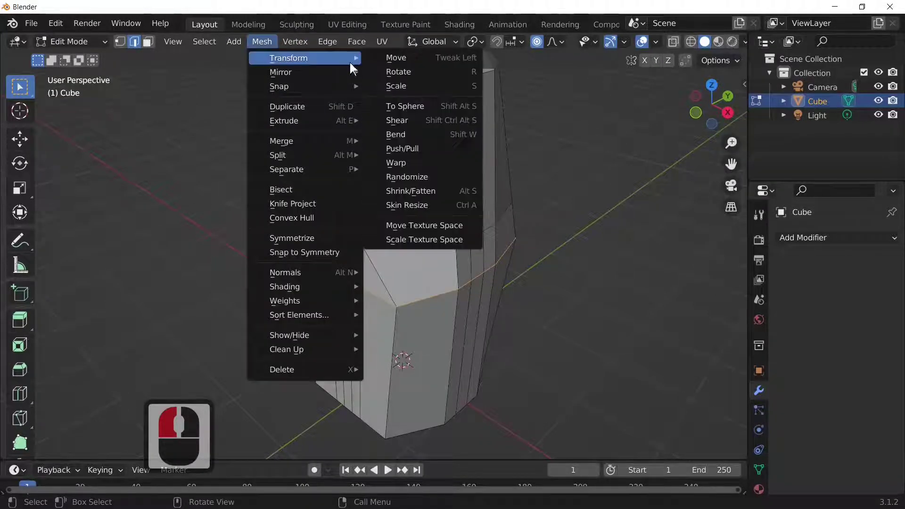
pyautogui.click(441, 106)
pyautogui.click(664, 146)
# Step: Select the shoulder edges on the +Y side and partially round them with the To Sphere transform
pyautogui.moveTo(664, 145); pyautogui.dragTo(304, 181, button='middle')
pyautogui.click(315, 179)
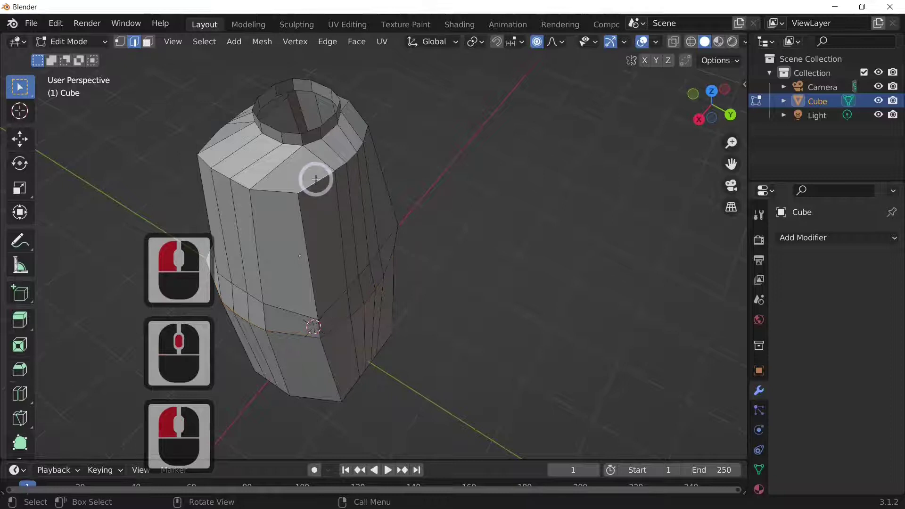
pyautogui.keyDown('alt'); pyautogui.click(315, 179); pyautogui.keyUp('alt')
pyautogui.moveTo(384, 188); pyautogui.dragTo(365, 206, button='middle')
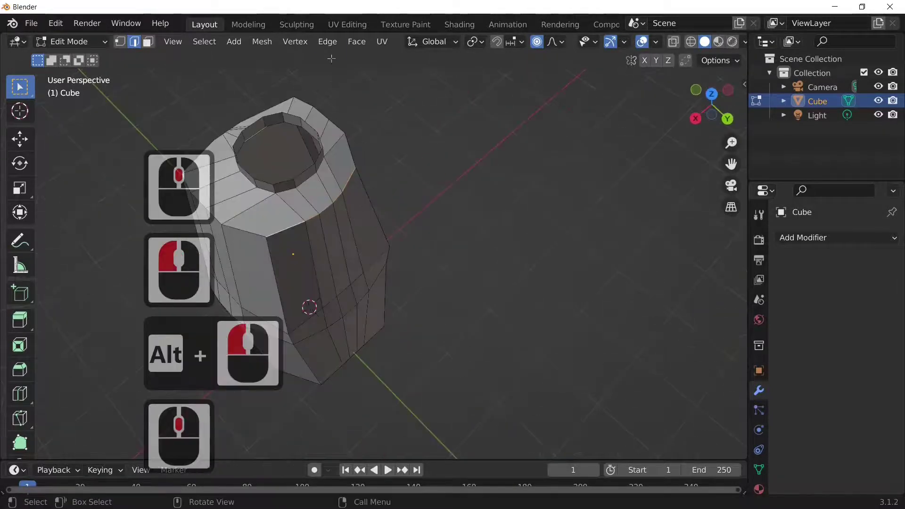
pyautogui.click(252, 41)
pyautogui.click(272, 57)
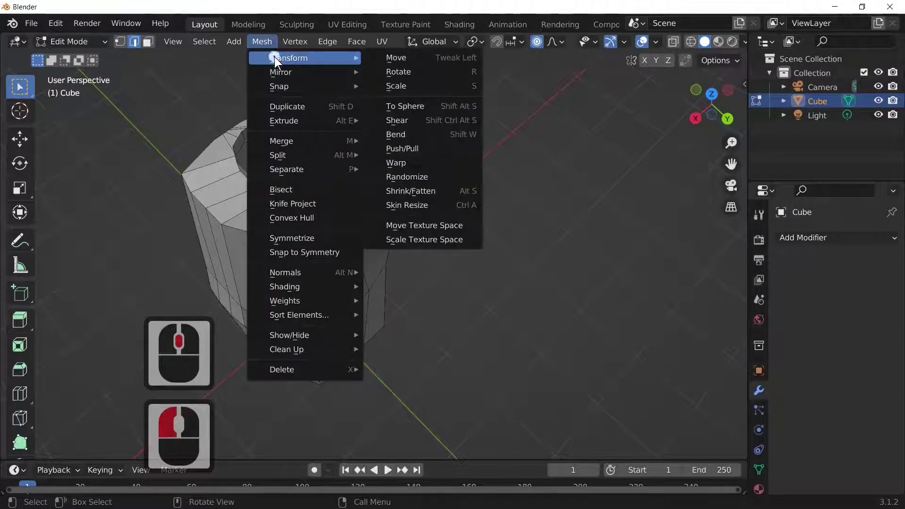
pyautogui.click(445, 107)
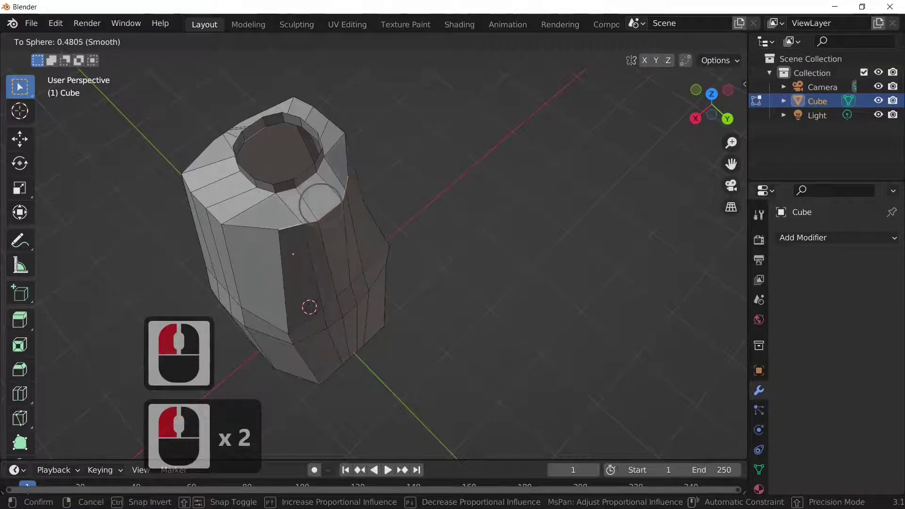
pyautogui.press('Return')
pyautogui.click(501, 146)
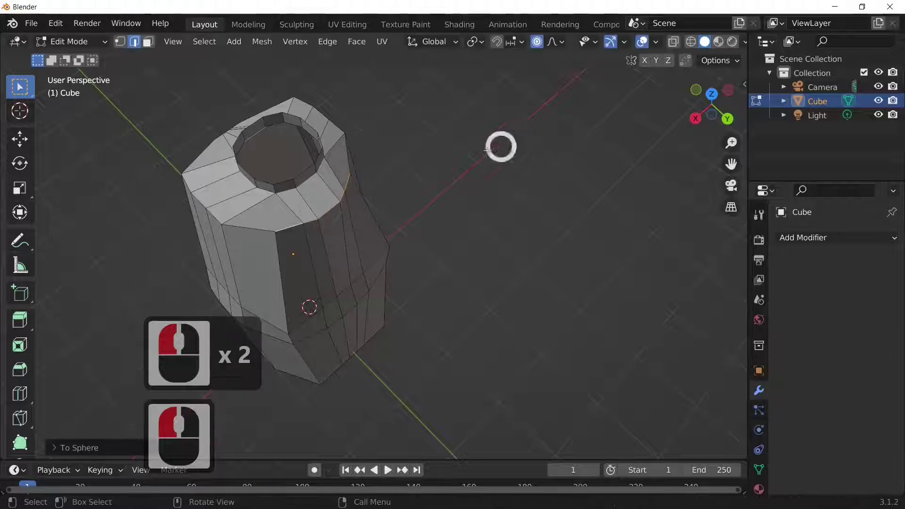
pyautogui.click(439, 180)
# Step: Select the path of shoulder edges on the +Y side and move it about 0.1 m inward along Y
pyautogui.moveTo(438, 180); pyautogui.dragTo(512, 128, button='middle')
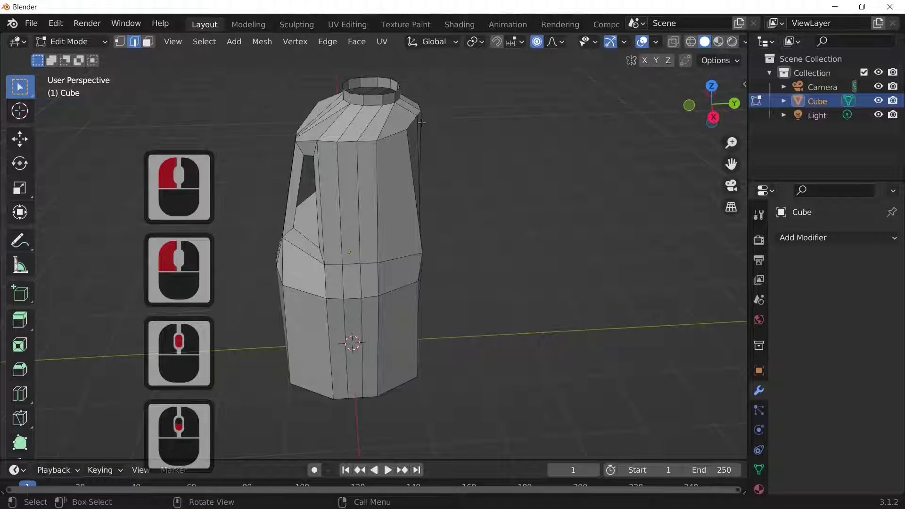
pyautogui.moveTo(449, 129); pyautogui.dragTo(333, 136, button='middle')
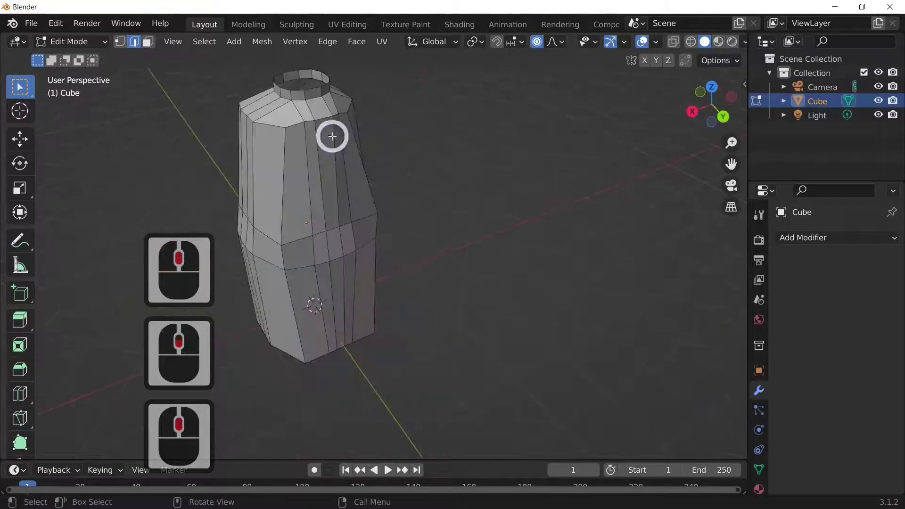
pyautogui.click(303, 122)
pyautogui.click(340, 109)
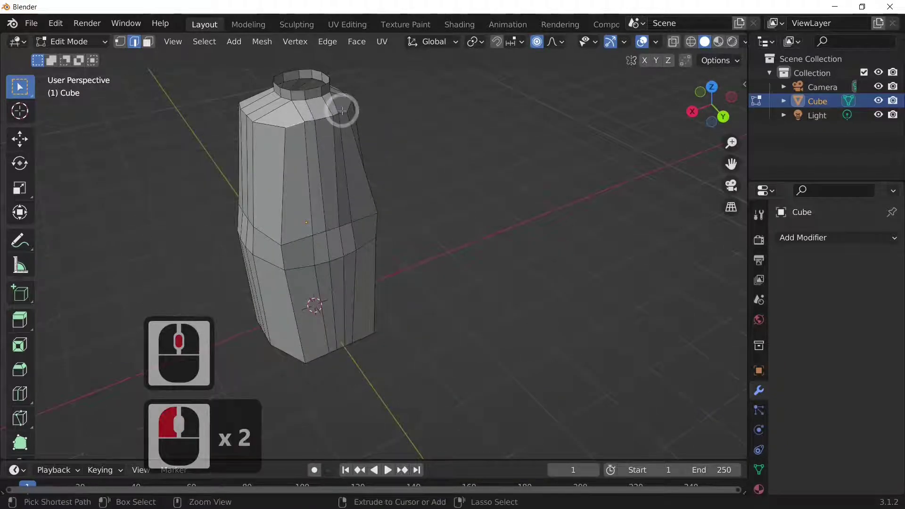
pyautogui.keyDown('ctrl'); pyautogui.click(342, 111); pyautogui.keyUp('ctrl')
pyautogui.moveTo(345, 113); pyautogui.dragTo(503, 195, button='middle')
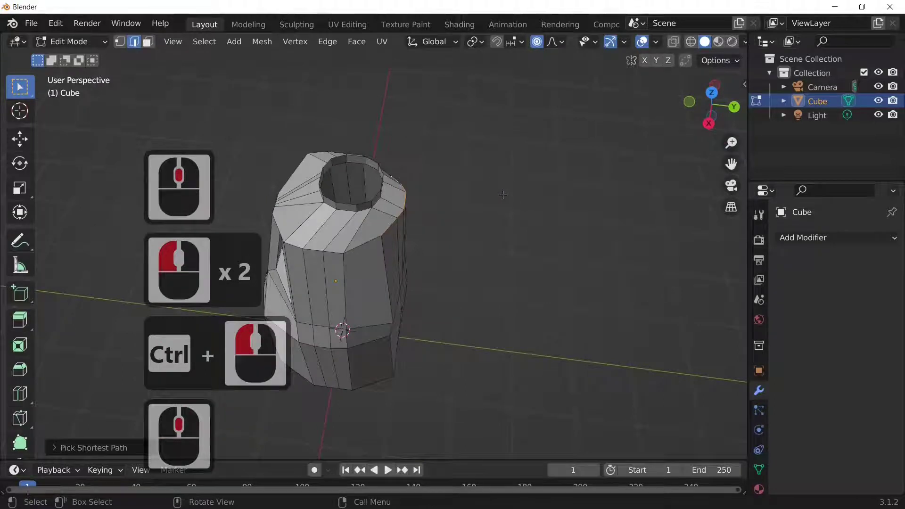
pyautogui.press('g')
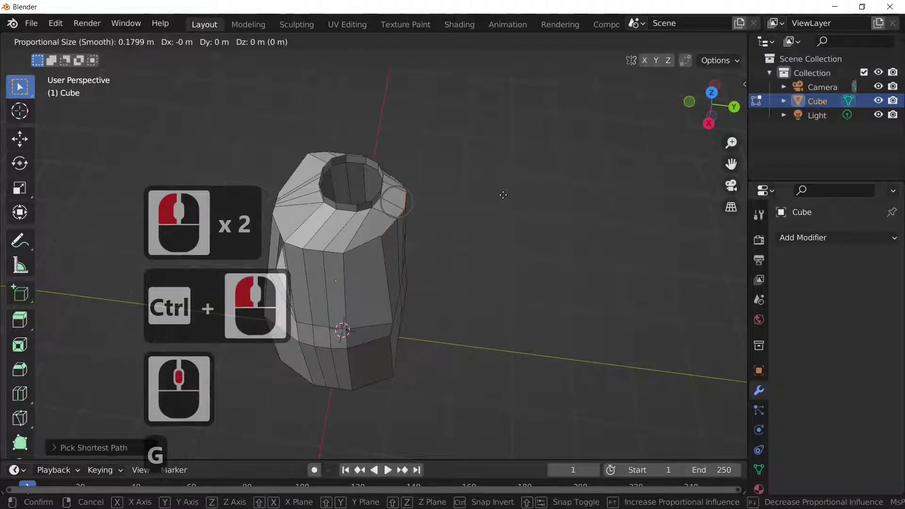
pyautogui.press('y')
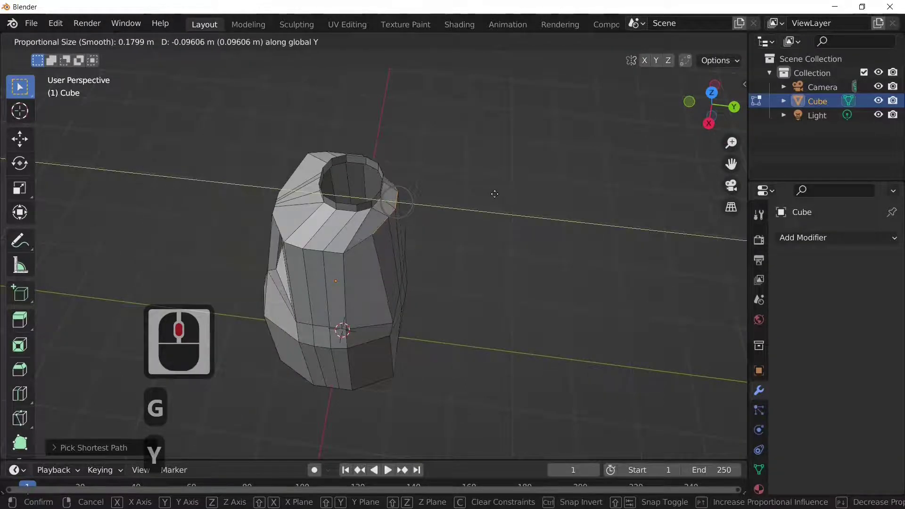
pyautogui.moveTo(485, 198); pyautogui.dragTo(497, 135, button='middle')
pyautogui.click(489, 196)
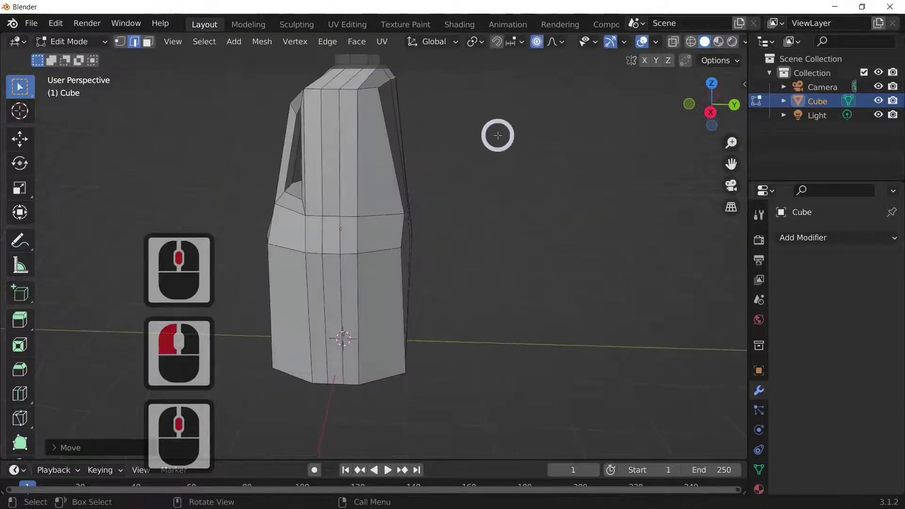
# Step: Check the whole jug in Object Mode, and return to Edit Mode with face selection active
pyautogui.scroll(-3, 490, 178)
pyautogui.moveTo(493, 178); pyautogui.dragTo(445, 196, button='middle')
pyautogui.press('Tab')
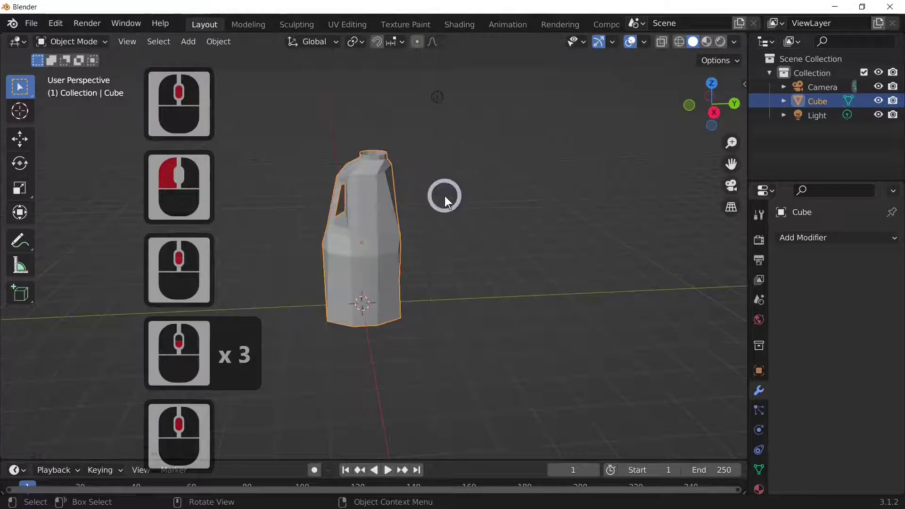
pyautogui.scroll(3, 443, 195)
pyautogui.press('Tab')
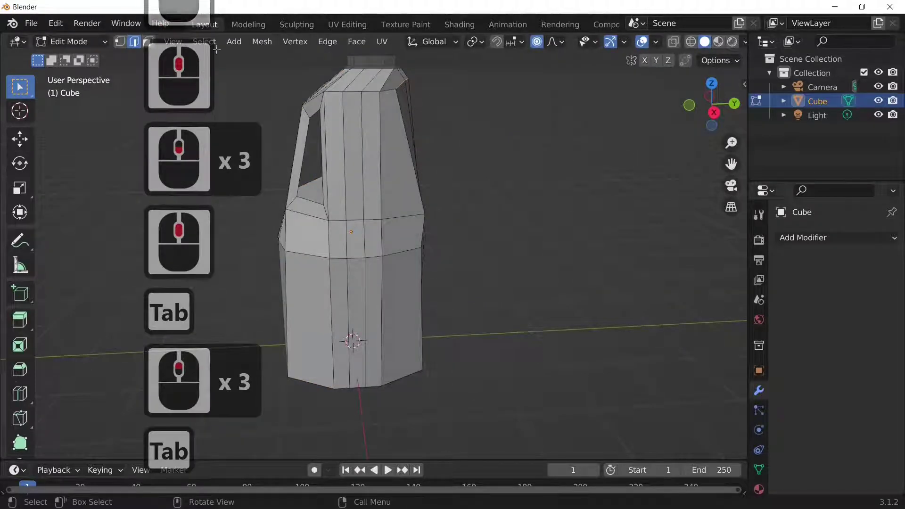
pyautogui.click(148, 41)
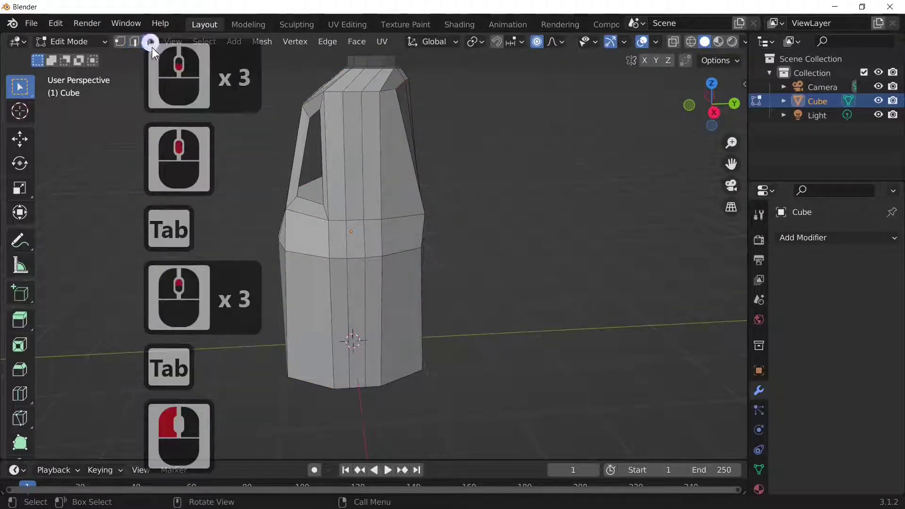
# Step: Select the face at the base of the handle opening and lower it about 0.38 m along Z with a widened proportional falloff
pyautogui.click(318, 188)
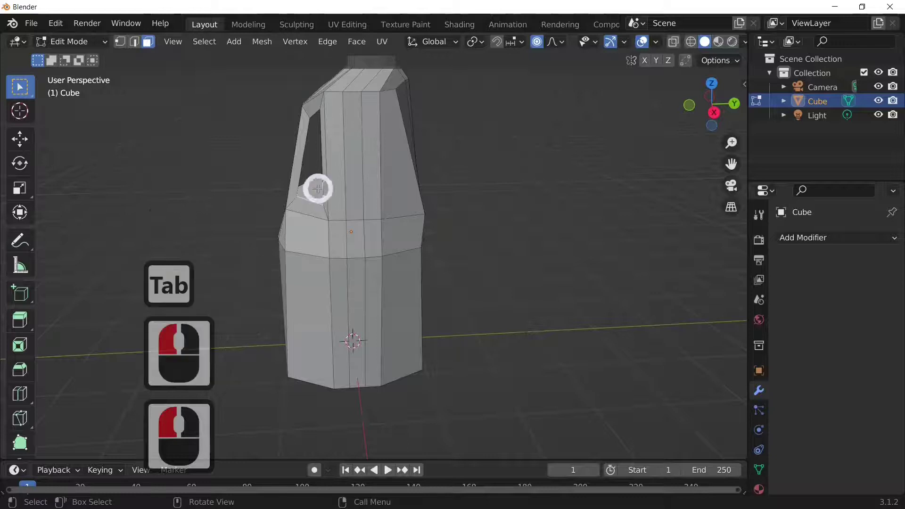
pyautogui.press('g')
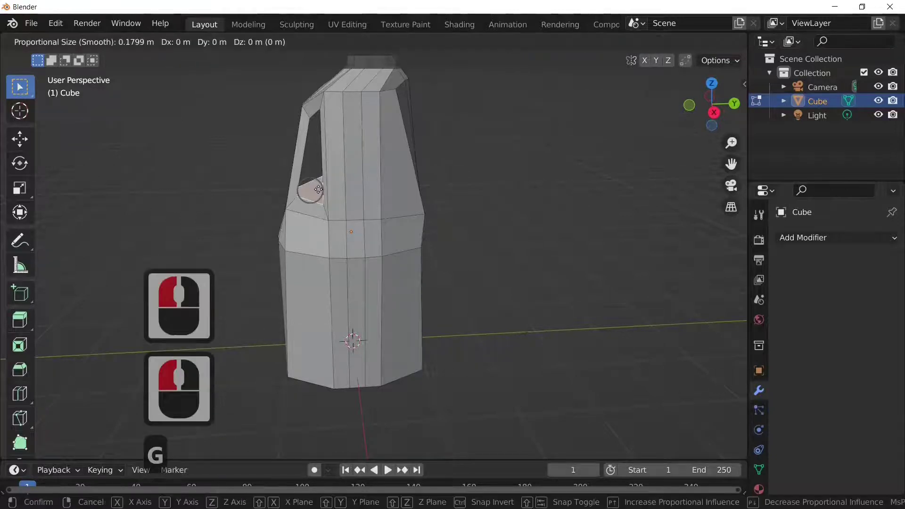
pyautogui.press('z')
pyautogui.scroll(-4, 315, 202)
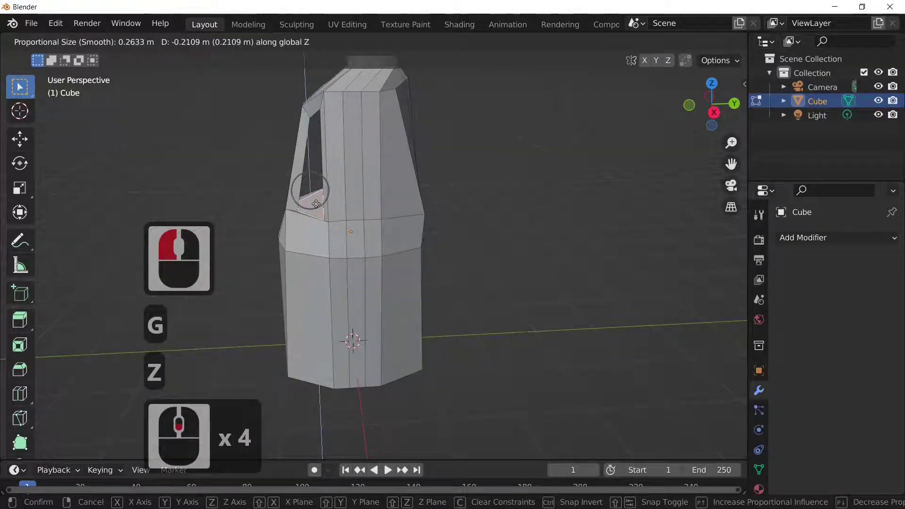
pyautogui.scroll(-9, 315, 207)
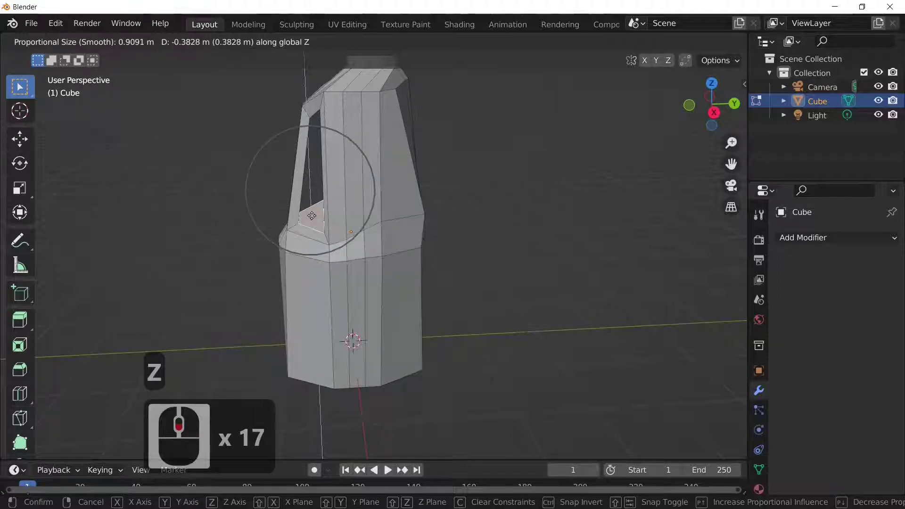
pyautogui.scroll(-2, 312, 215)
pyautogui.click(299, 184)
# Step: Add two evenly spaced loop cuts across the length of the handle
pyautogui.click(299, 172)
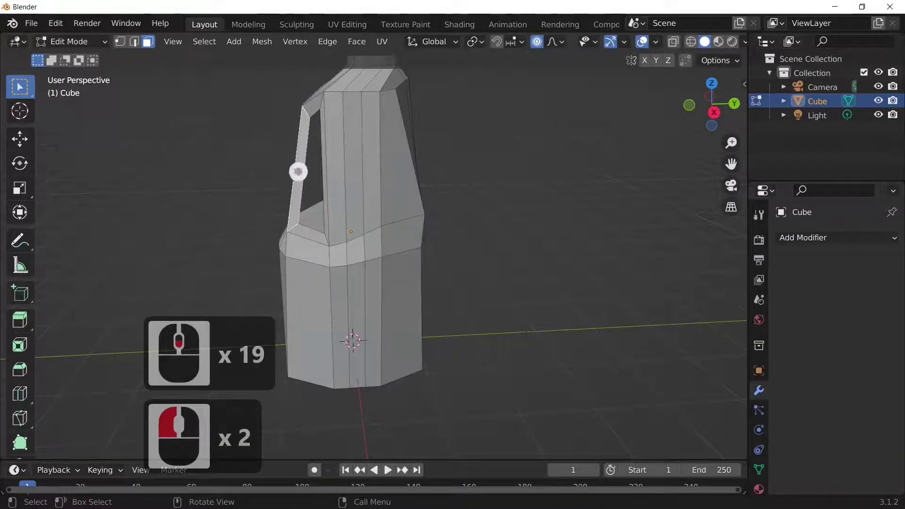
pyautogui.hotkey('ctrl', 'r')
pyautogui.scroll(1, 298, 172)
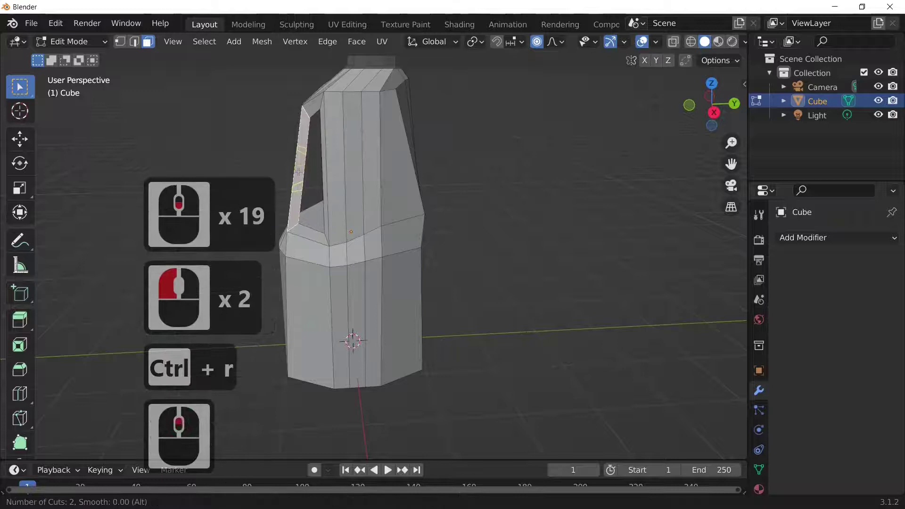
pyautogui.click(299, 172)
pyautogui.click(299, 171)
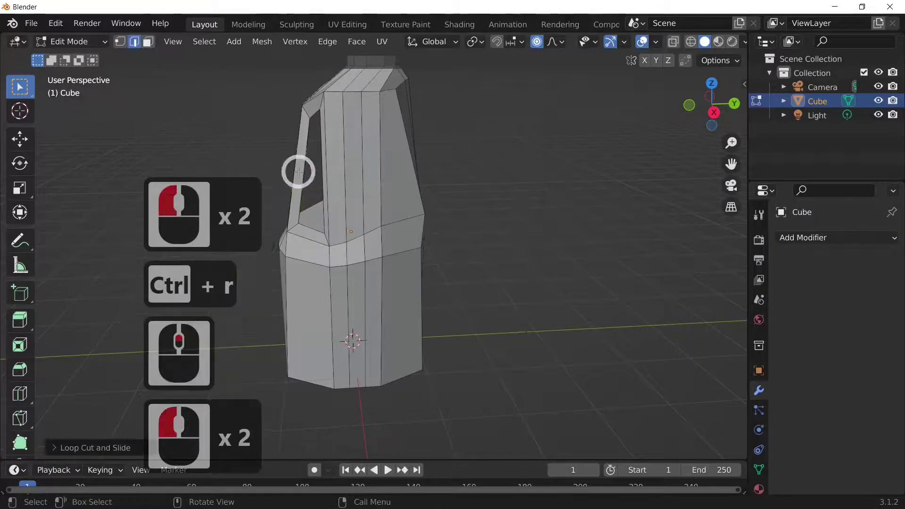
# Step: Move the two new handle loops outward along Y with proportional editing to bow the handle away from the body
pyautogui.press('g')
pyautogui.press('y')
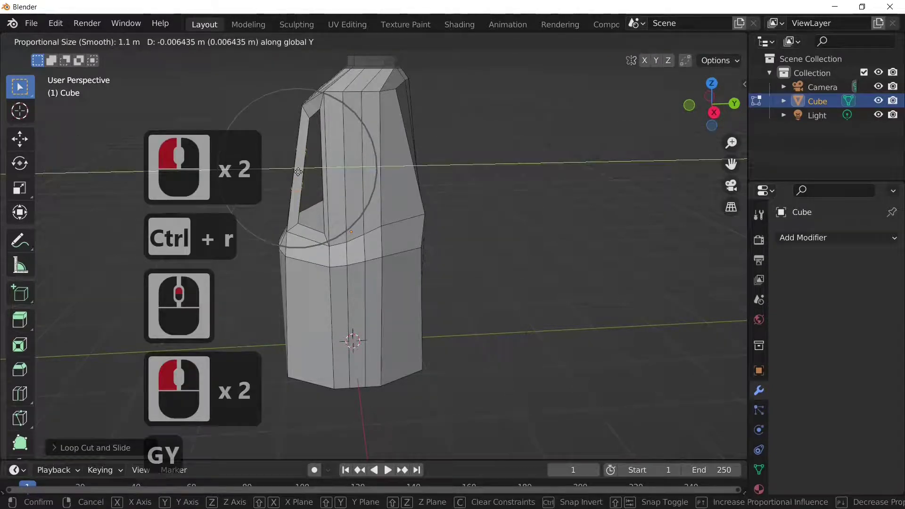
pyautogui.click(288, 171)
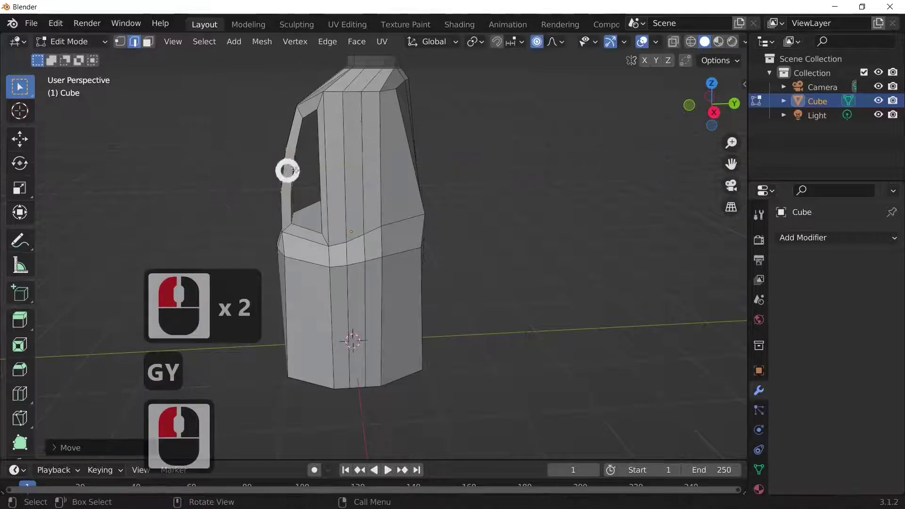
# Step: Leave Edit Mode and add a Subdivision Surface modifier to the jug
pyautogui.press('Tab')
pyautogui.moveTo(480, 198); pyautogui.dragTo(447, 236, button='middle')
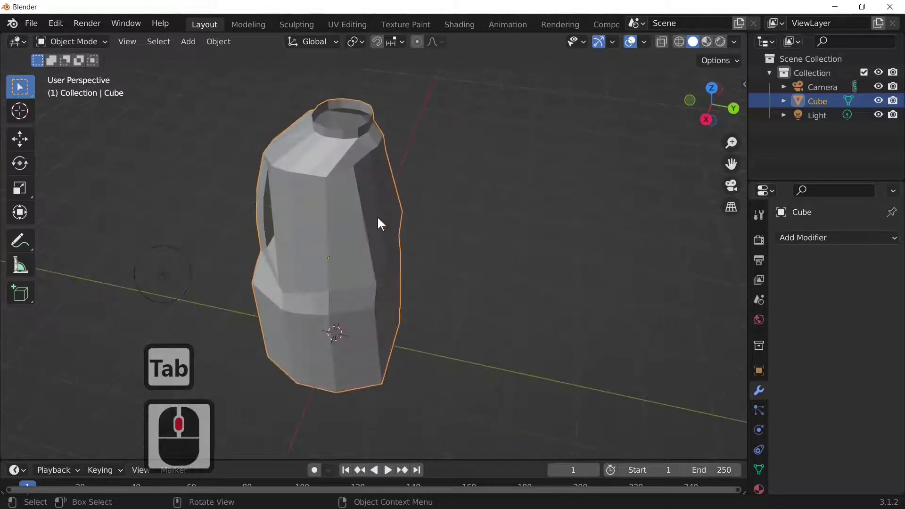
pyautogui.click(412, 220)
pyautogui.click(800, 237)
pyautogui.click(709, 198)
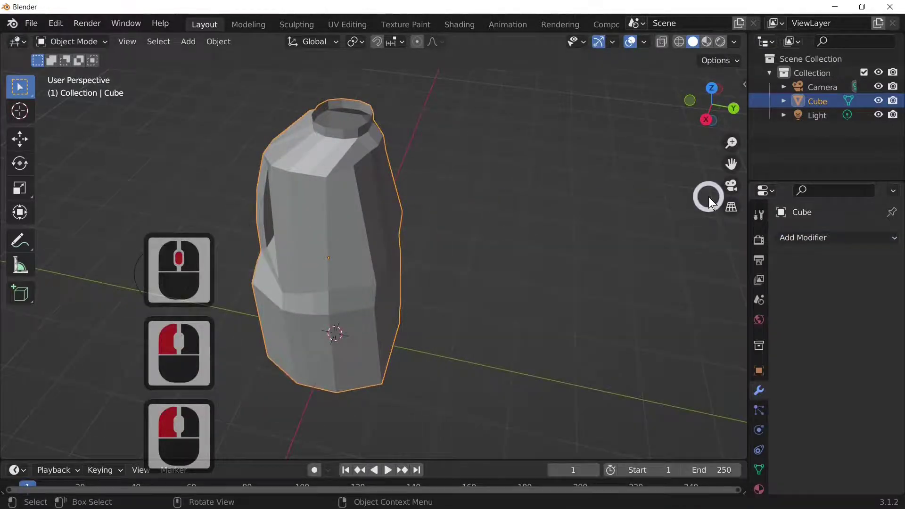
pyautogui.click(827, 243)
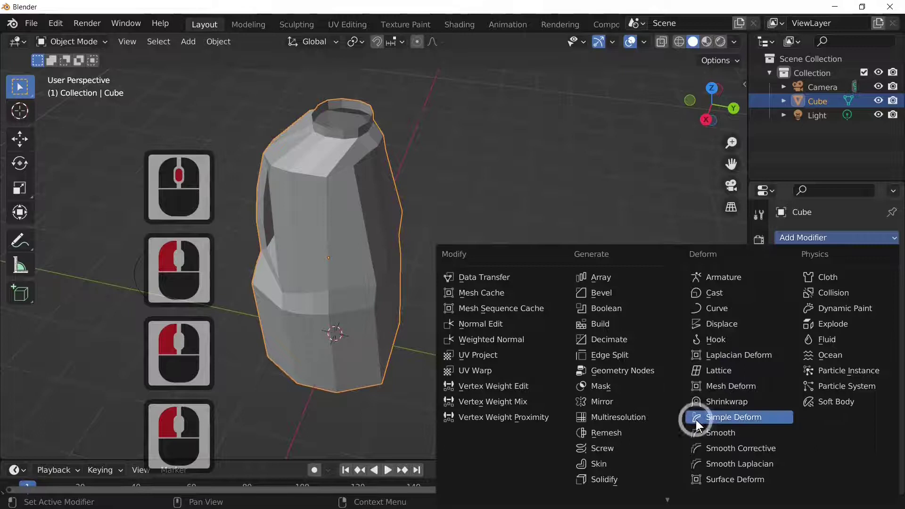
pyautogui.scroll(-2, 636, 474)
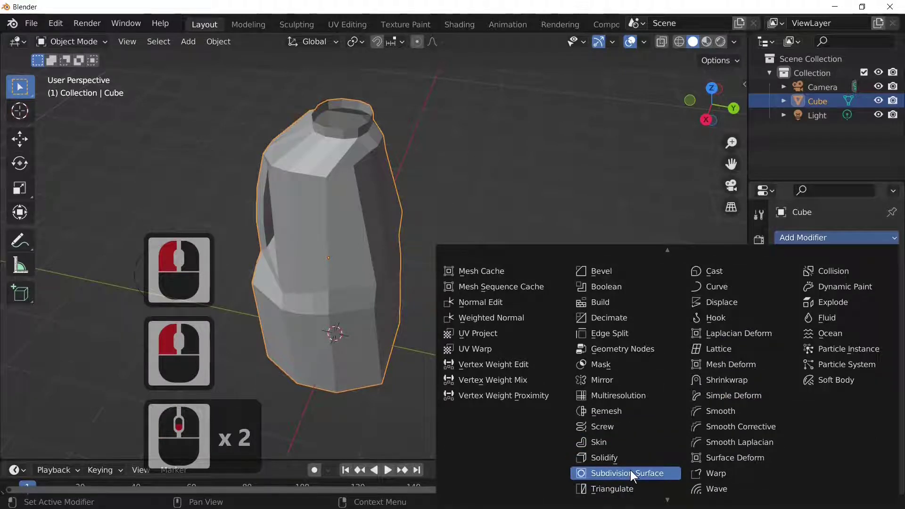
pyautogui.click(630, 472)
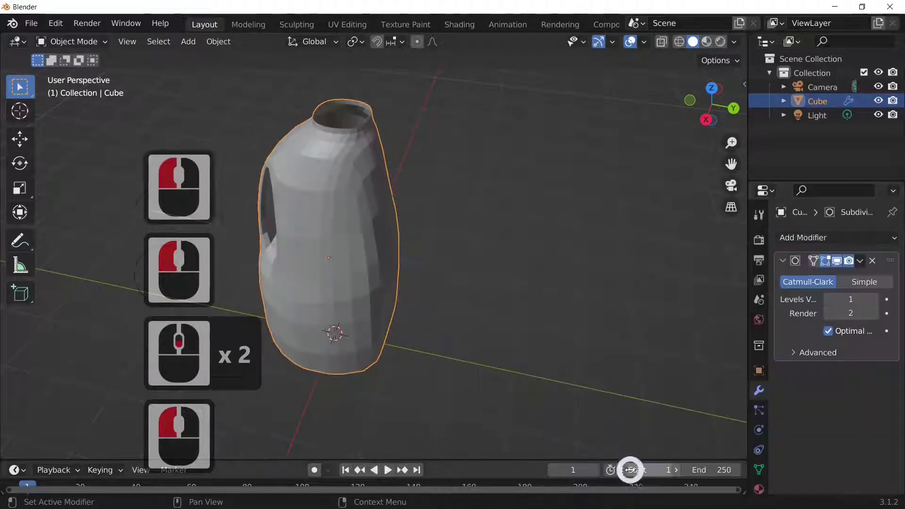
# Step: Apply smooth shading to the jug
pyautogui.click(355, 268)
pyautogui.rightClick(355, 267)
pyautogui.click(343, 257)
pyautogui.moveTo(376, 282); pyautogui.dragTo(498, 275, button='middle')
pyautogui.moveTo(431, 332); pyautogui.dragTo(430, 331, button='middle')
# Step: Add a loop cut around the lower body in Edit Mode and slide it down toward the base
pyautogui.press('Tab')
pyautogui.click(418, 353)
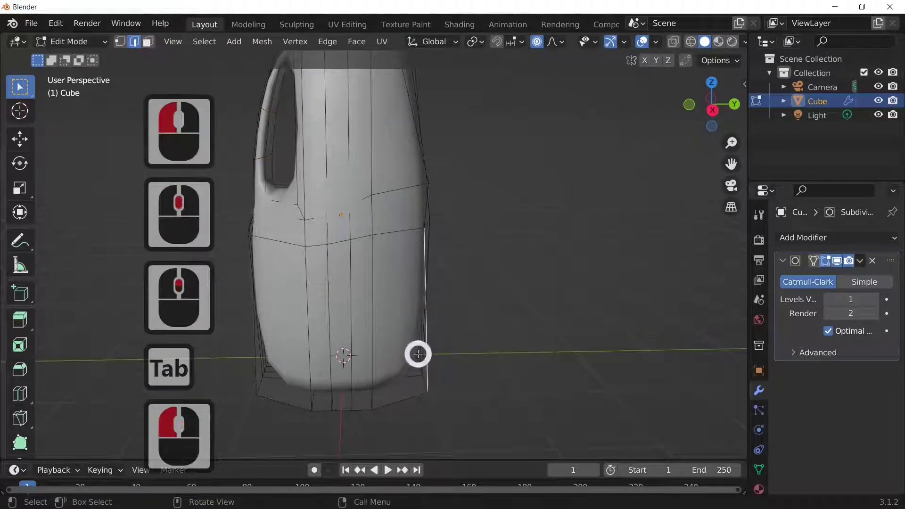
pyautogui.hotkey('ctrl', 'r')
pyautogui.click(418, 354)
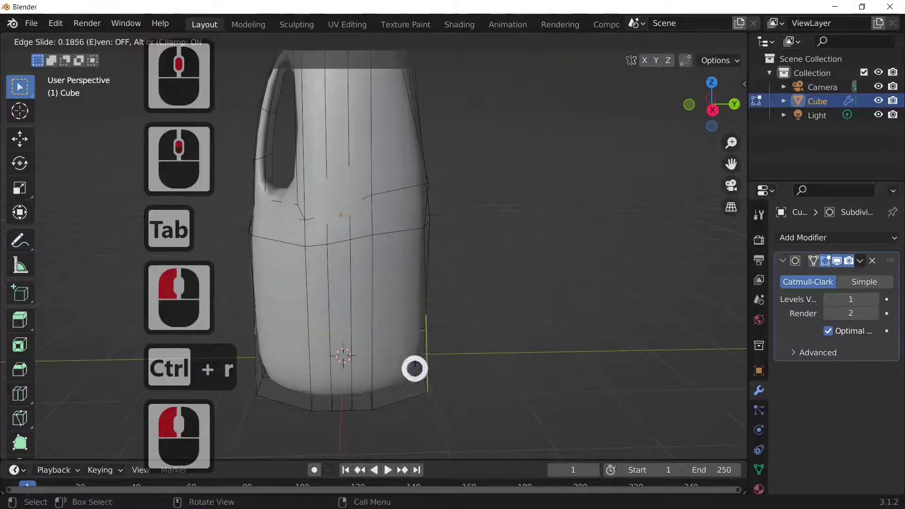
pyautogui.click(414, 388)
# Step: Raise the Subdivision Surface viewport level to 2 in Object Mode and inspect the smoothed jug from several sides
pyautogui.press('Tab')
pyautogui.moveTo(579, 400); pyautogui.dragTo(539, 401, button='middle')
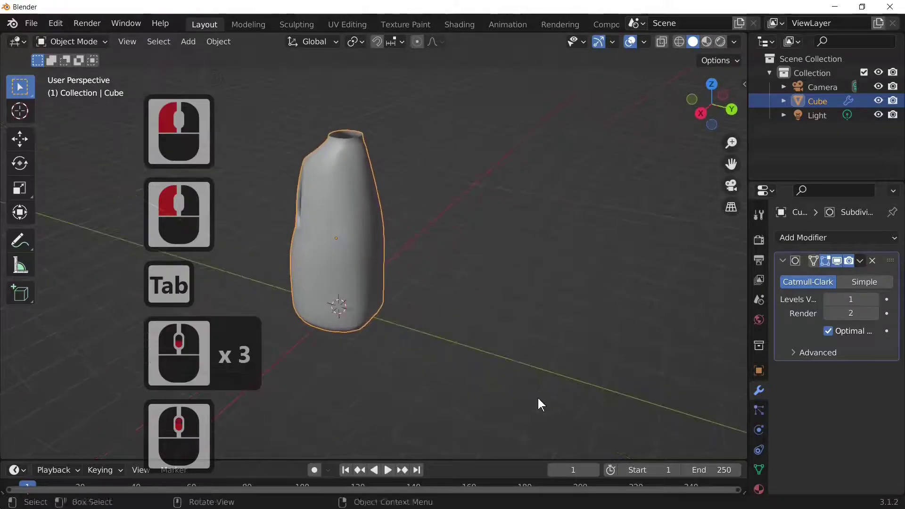
pyautogui.click(875, 300)
pyautogui.moveTo(505, 313); pyautogui.dragTo(580, 323, button='middle')
pyautogui.scroll(4, 467, 317)
pyautogui.moveTo(447, 297); pyautogui.dragTo(418, 238, button='middle')
pyautogui.scroll(-3, 429, 283)
# Step: Return to Edit Mode and remove the Subdivision Surface modifier from the jug
pyautogui.press('Tab')
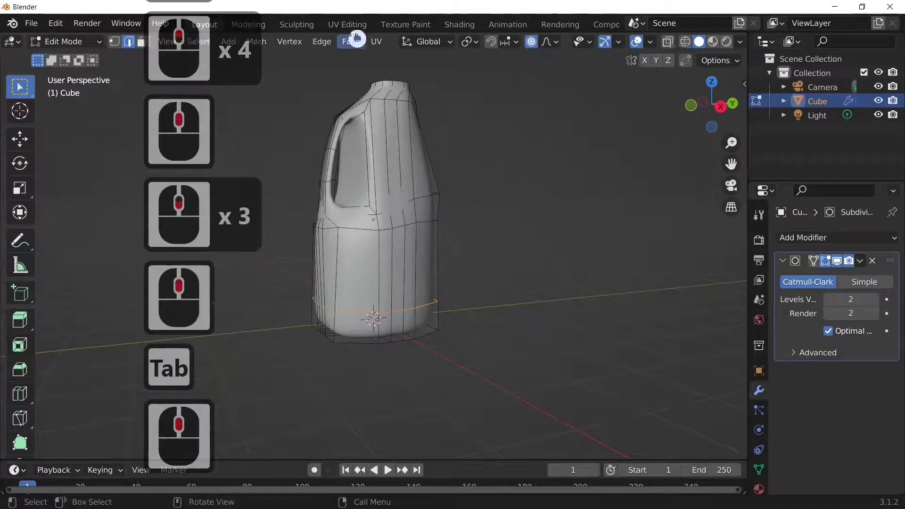
pyautogui.moveTo(415, 143); pyautogui.dragTo(441, 236, button='middle')
pyautogui.scroll(5, 441, 236)
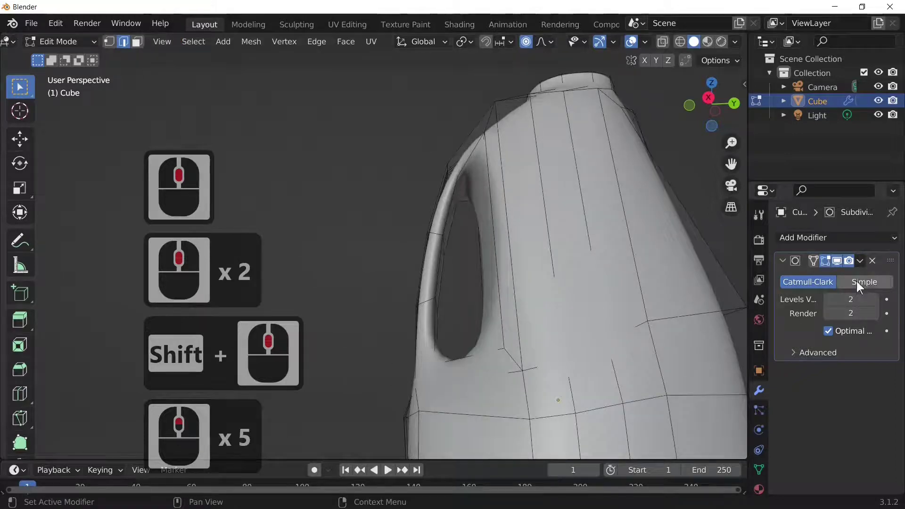
pyautogui.click(873, 260)
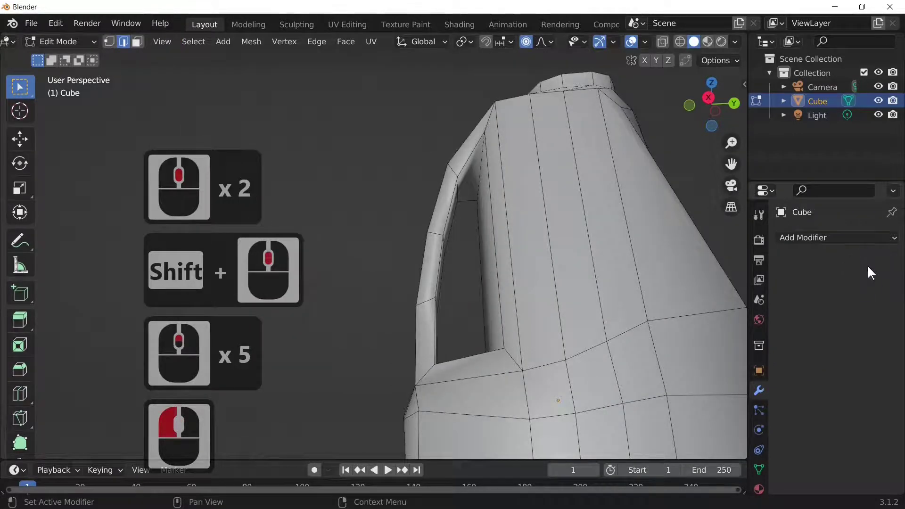
# Step: Lower the edge at the top of the handle opening about 0.2 m along Z with the proportional size reduced to about 0.39 m
pyautogui.moveTo(549, 277); pyautogui.dragTo(482, 263, button='middle')
pyautogui.click(458, 207)
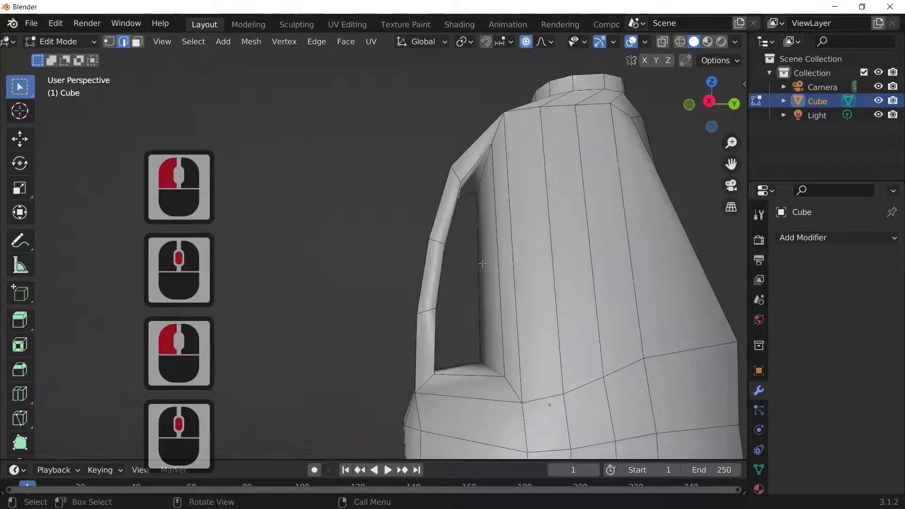
pyautogui.press('g')
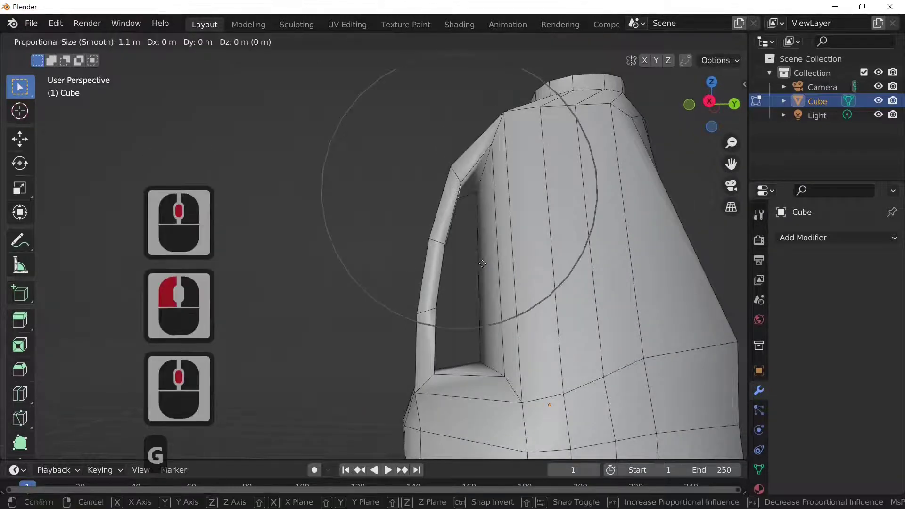
pyautogui.press('z')
pyautogui.scroll(7, 485, 293)
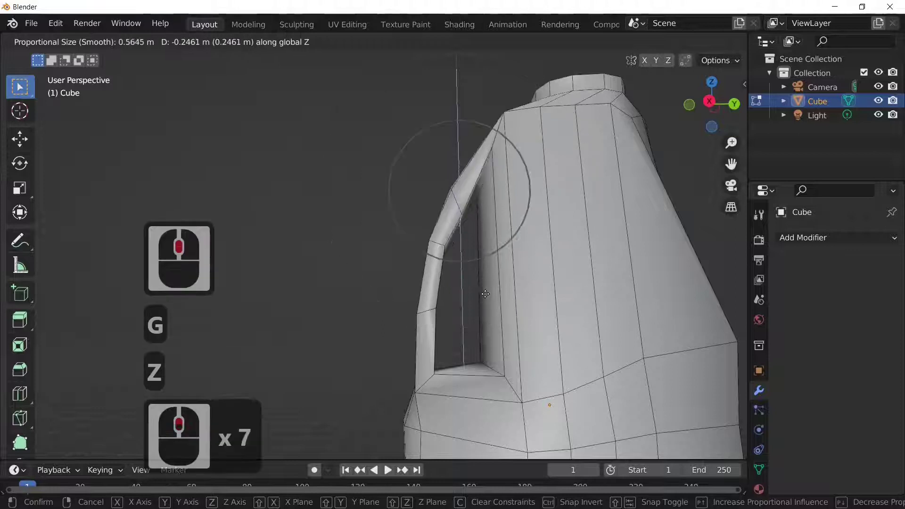
pyautogui.scroll(4, 485, 294)
pyautogui.click(485, 290)
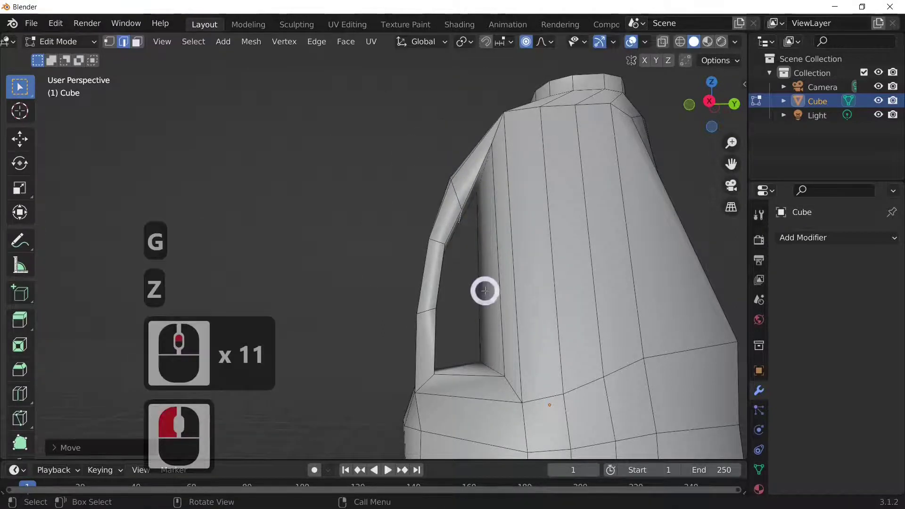
# Step: Add two evenly spaced, centred loop cuts through the inner walls of the handle opening
pyautogui.moveTo(459, 270); pyautogui.dragTo(482, 298, button='middle')
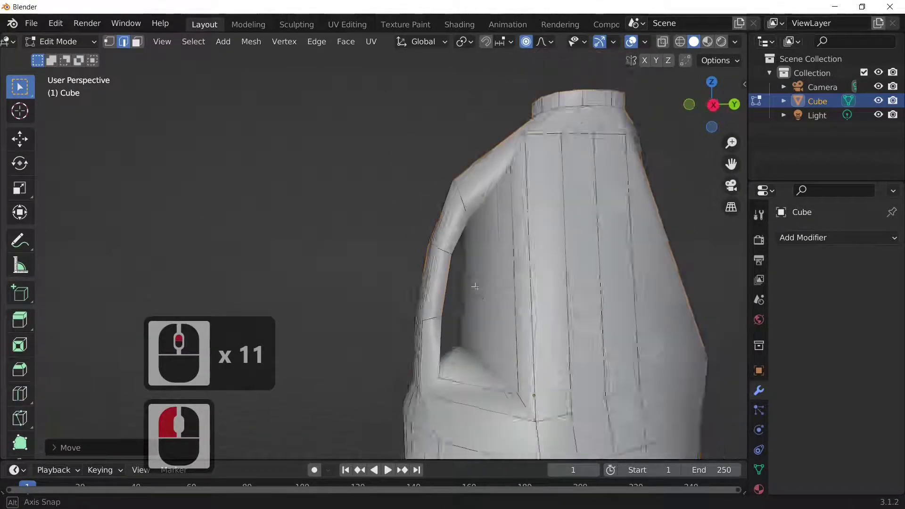
pyautogui.press('Tab')
pyautogui.press('Tab')
pyautogui.middleClick(507, 318)
pyautogui.press('Tab')
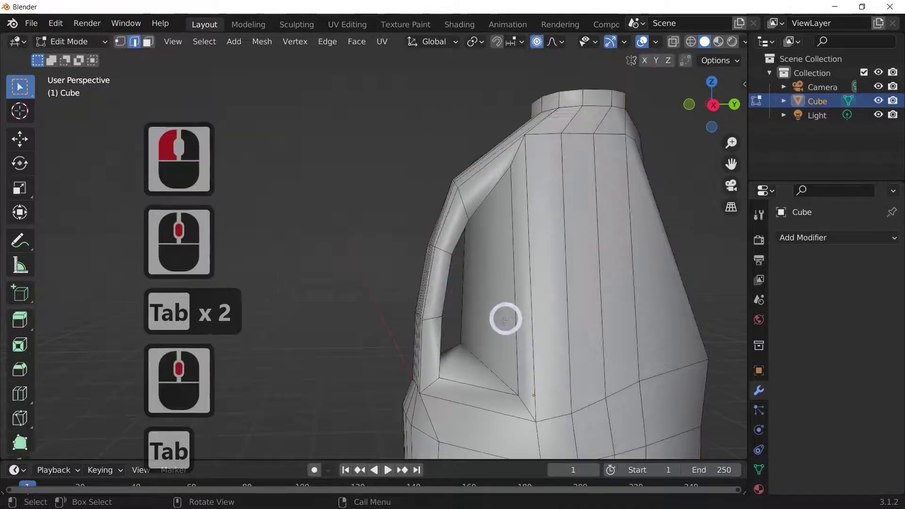
pyautogui.click(482, 351)
pyautogui.hotkey('ctrl', 'r')
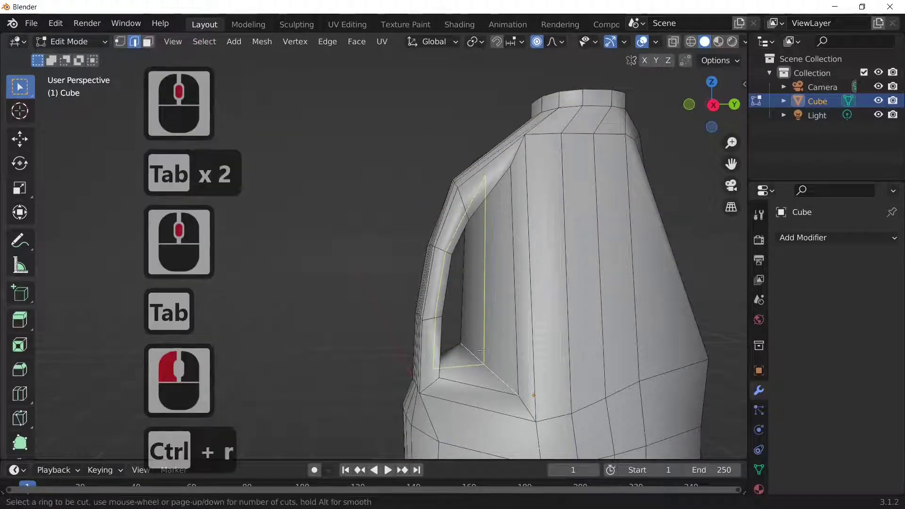
pyautogui.scroll(1, 481, 350)
pyautogui.click(481, 350)
pyautogui.click(481, 350)
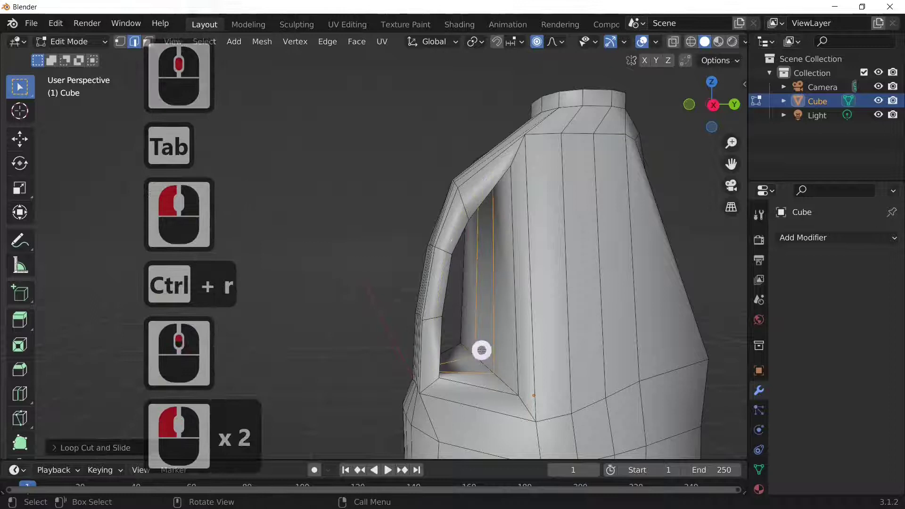
# Step: Select the upper of the two edge loops around the middle of the handle
pyautogui.moveTo(645, 350); pyautogui.dragTo(622, 387, button='middle')
pyautogui.middleClick(901, 245)
pyautogui.moveTo(826, 240); pyautogui.dragTo(381, 219, button='middle')
pyautogui.click(381, 219)
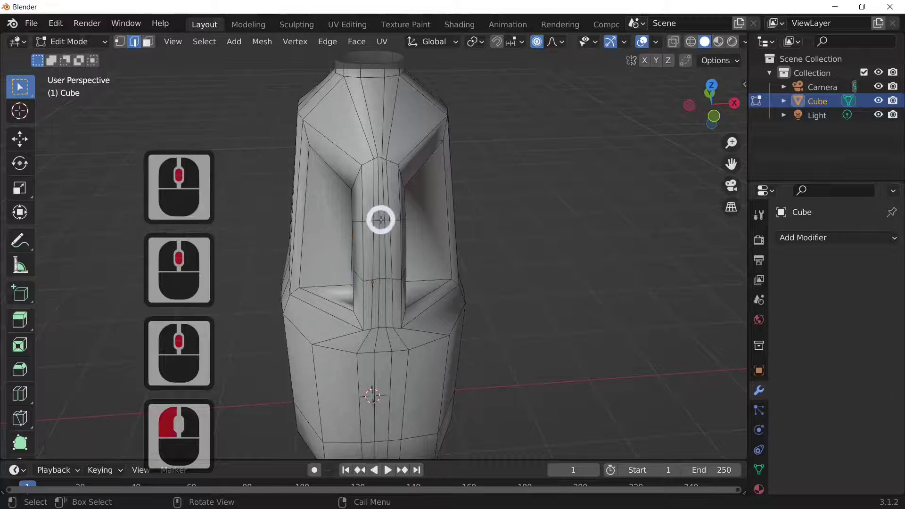
pyautogui.moveTo(380, 219)
pyautogui.keyDown('alt'); pyautogui.mouseDown()
pyautogui.moveTo(475, 243)
pyautogui.moveTo(348, 216)
pyautogui.moveTo(250, 215)
pyautogui.moveTo(378, 226)
pyautogui.mouseUp(); pyautogui.keyUp('alt')
pyautogui.moveTo(378, 226); pyautogui.dragTo(468, 242, button='middle')
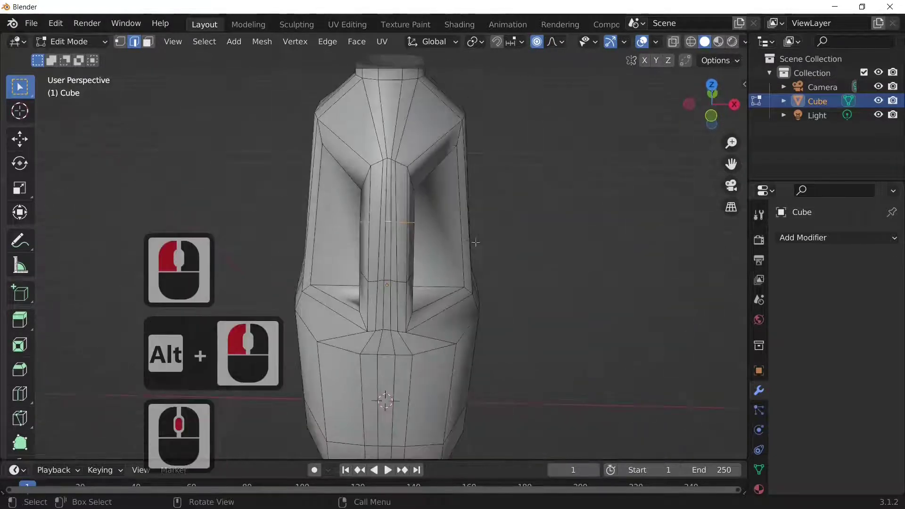
# Step: Try to shrink the selected handle loop uniformly on all axes, and undo the scaling
pyautogui.press('s')
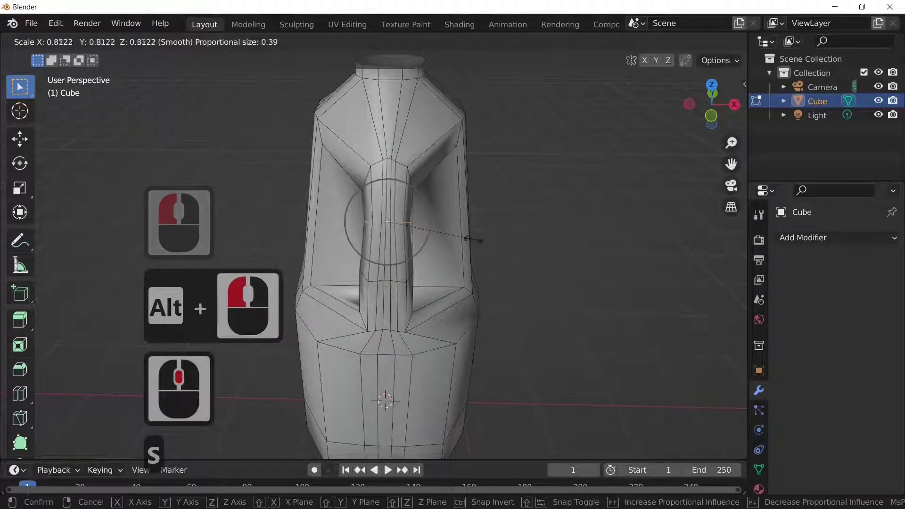
pyautogui.click(462, 236)
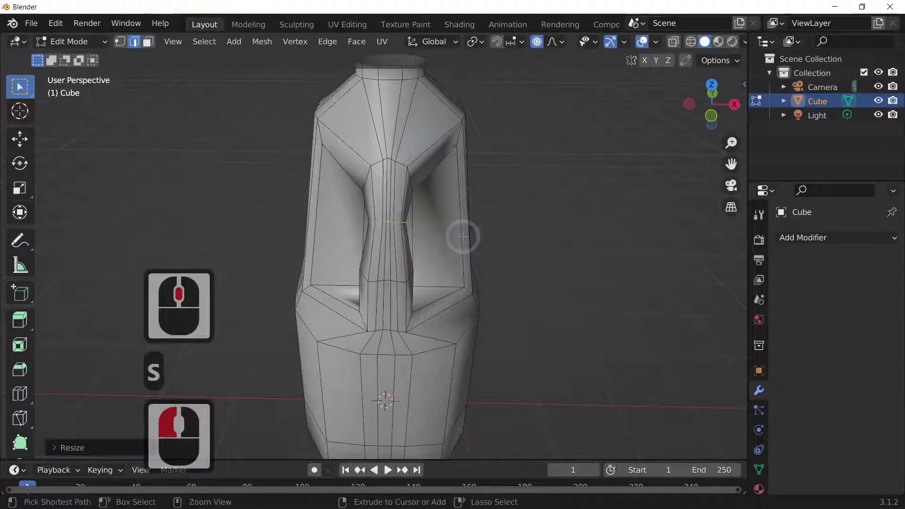
pyautogui.hotkey('ctrl', 'z')
# Step: Scale the selected handle loop to about 0.6 along X with proportional editing to narrow the grip
pyautogui.press('s')
pyautogui.press('x')
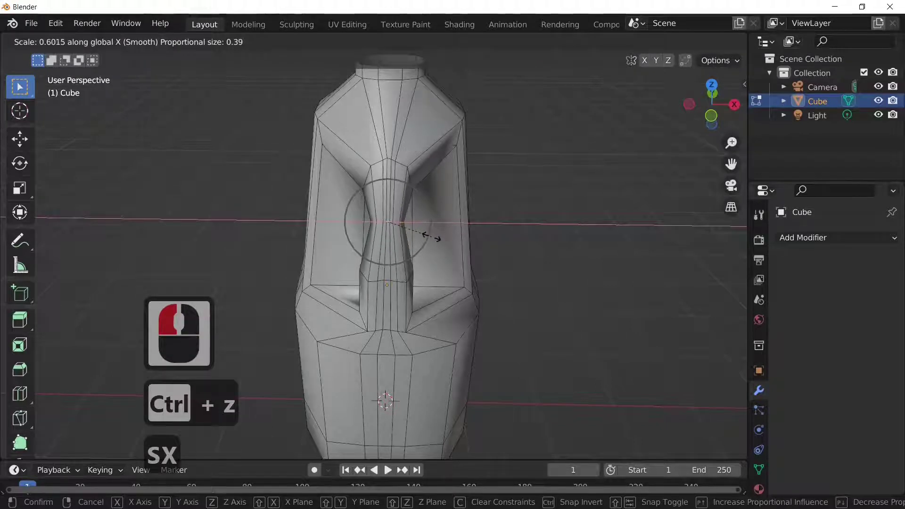
pyautogui.click(427, 237)
# Step: Scale the lower of the handle's two middle edge loops to about 0.56 along X with proportional editing
pyautogui.click(384, 281)
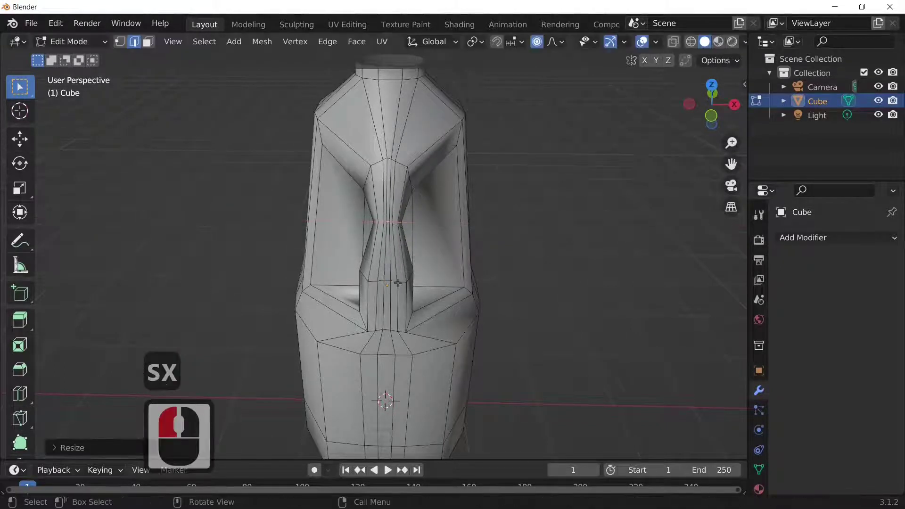
pyautogui.click(397, 283)
pyautogui.click(400, 282)
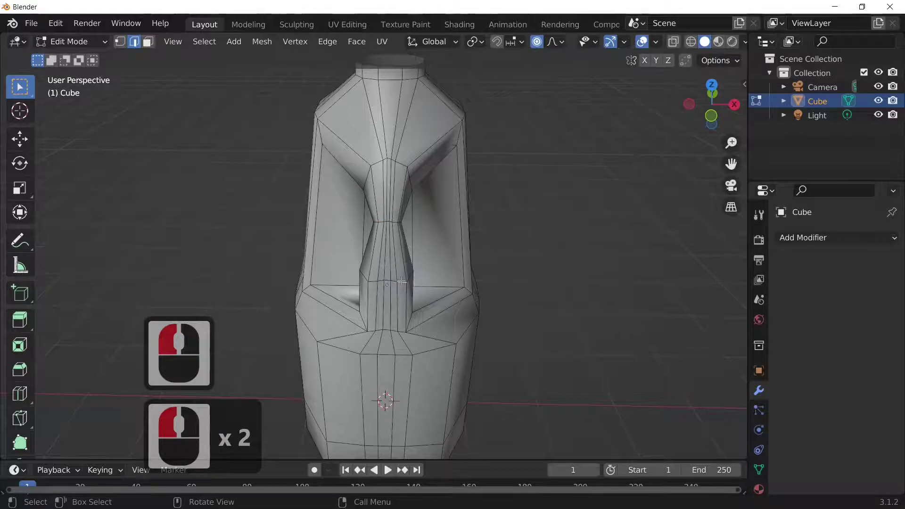
pyautogui.keyDown('alt'); pyautogui.click(401, 281); pyautogui.keyUp('alt')
pyautogui.press('s')
pyautogui.press('x')
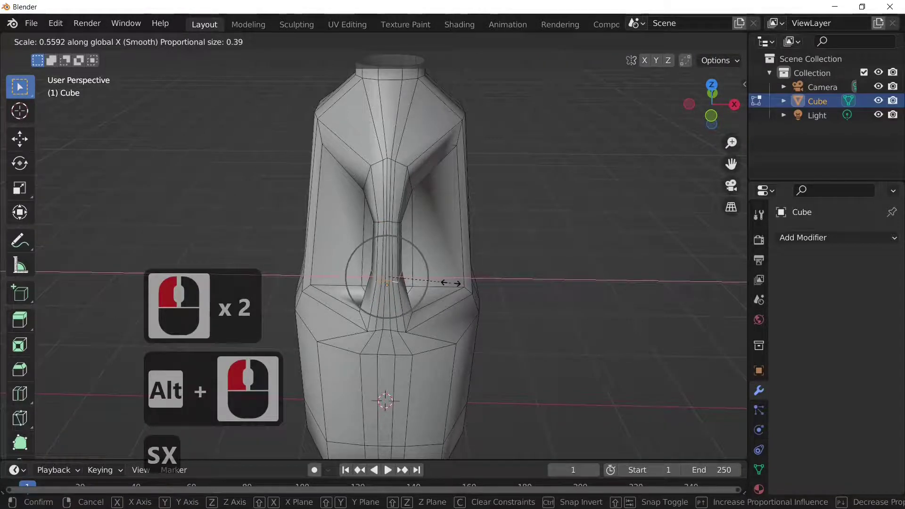
pyautogui.click(444, 283)
pyautogui.moveTo(537, 307); pyautogui.dragTo(399, 278, button='middle')
pyautogui.press('Tab')
# Step: Add a Subdivision Surface modifier to the jug and set its viewport levels to 2
pyautogui.scroll(-2, 537, 301)
pyautogui.moveTo(537, 301); pyautogui.dragTo(477, 278, button='middle')
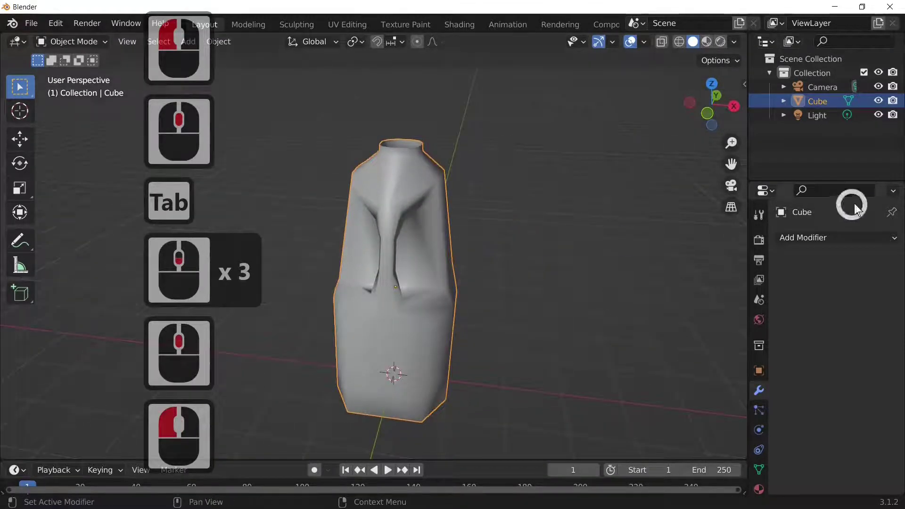
pyautogui.click(836, 238)
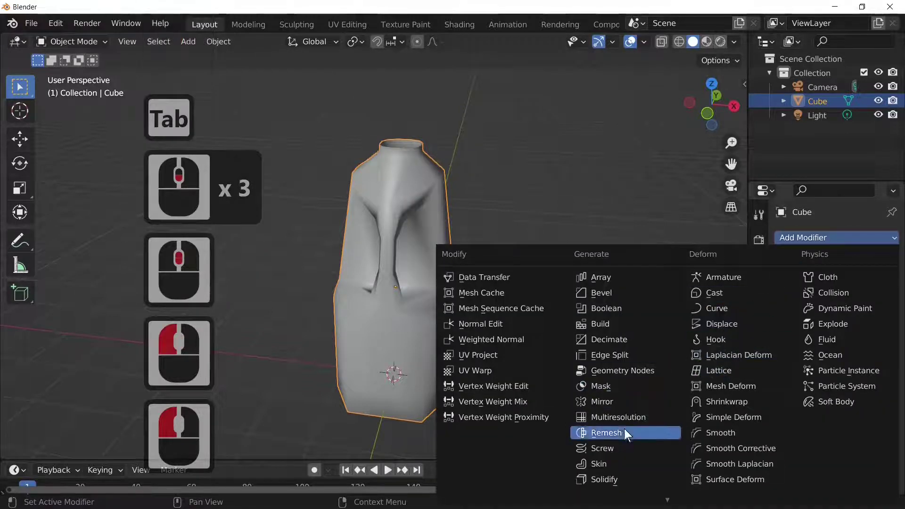
pyautogui.scroll(-7, 630, 437)
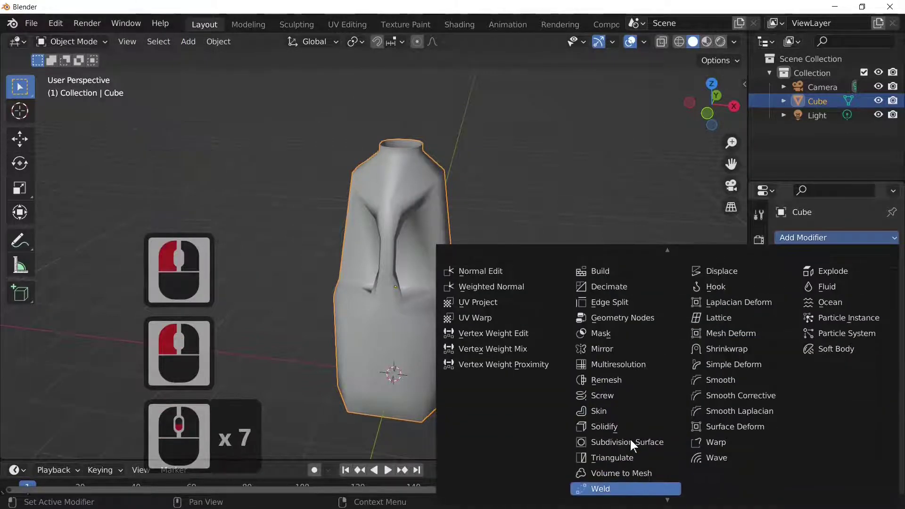
pyautogui.click(638, 443)
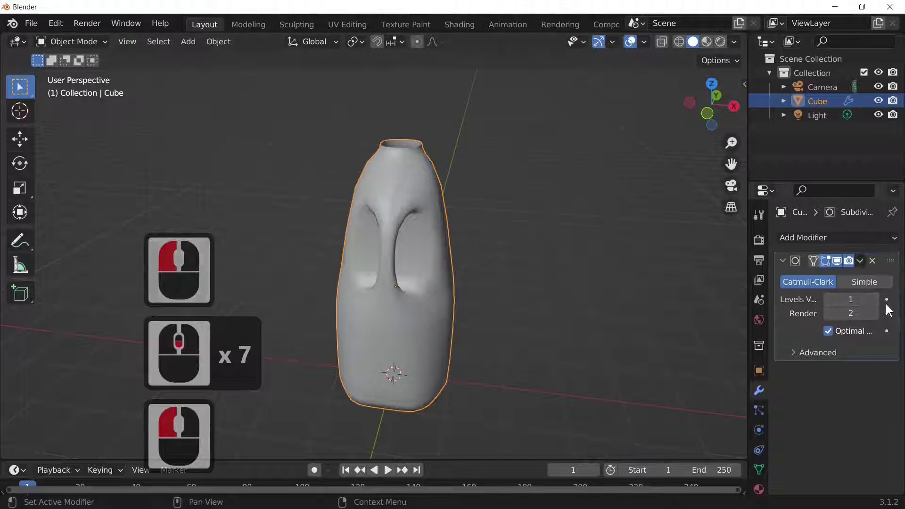
pyautogui.click(873, 300)
# Step: Add one centred horizontal loop cut around the lower half of the jug's body
pyautogui.moveTo(707, 304); pyautogui.dragTo(459, 270, button='middle')
pyautogui.scroll(-4, 459, 270)
pyautogui.moveTo(412, 287); pyautogui.dragTo(521, 296, button='middle')
pyautogui.scroll(2, 443, 295)
pyautogui.press('Tab')
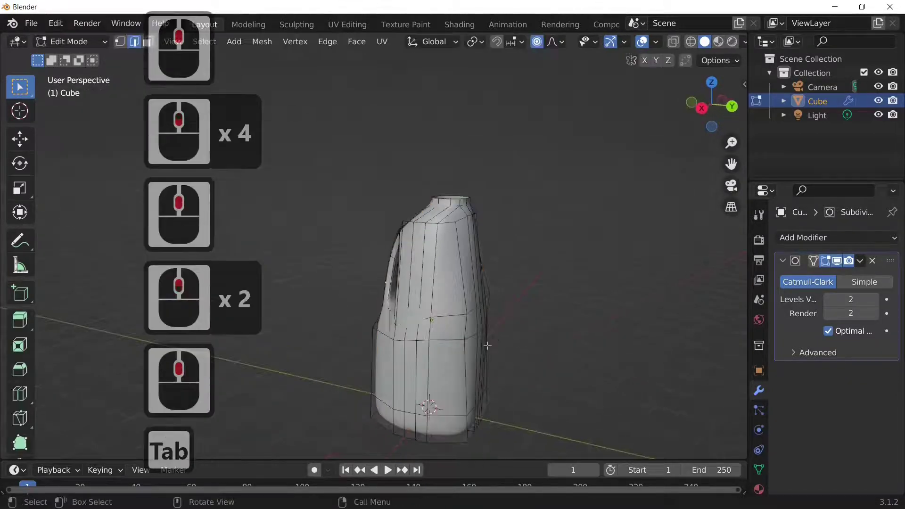
pyautogui.click(459, 377)
pyautogui.hotkey('ctrl', 'r')
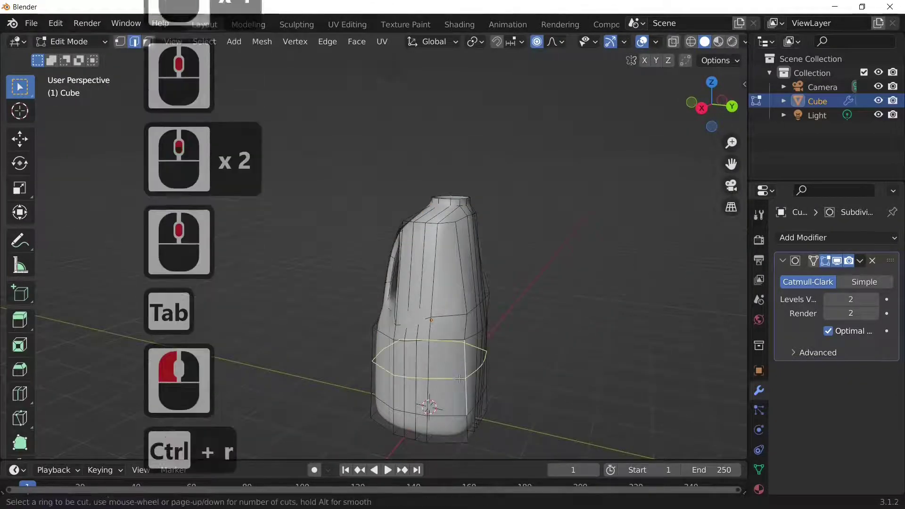
pyautogui.click(459, 378)
pyautogui.click(459, 377)
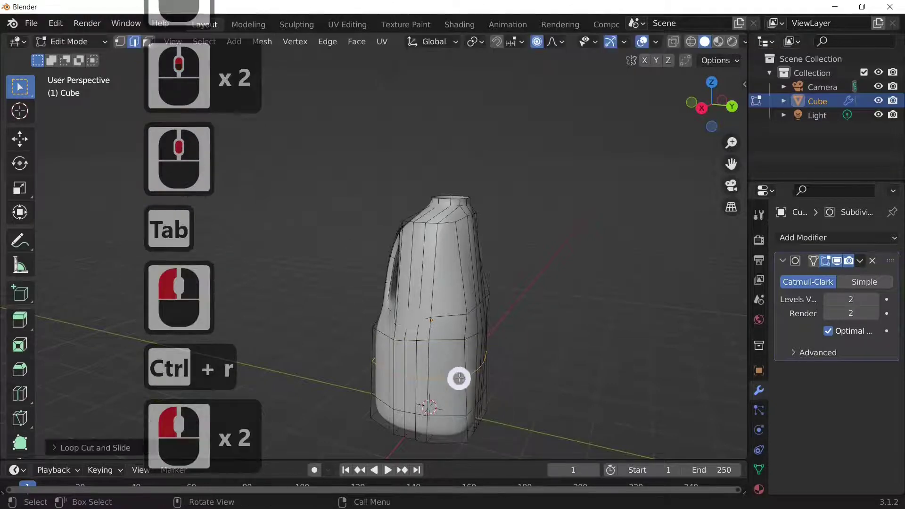
# Step: Round the horizontal edge loop just below the handle with a partial To Sphere transform, and leave mesh editing
pyautogui.click(458, 337)
pyautogui.click(455, 337)
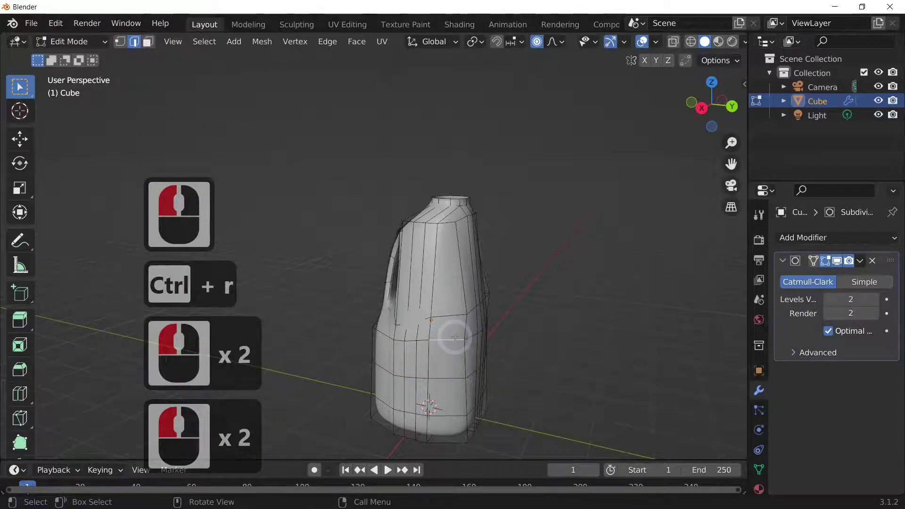
pyautogui.keyDown('alt'); pyautogui.click(455, 337); pyautogui.keyUp('alt')
pyautogui.click(296, 42)
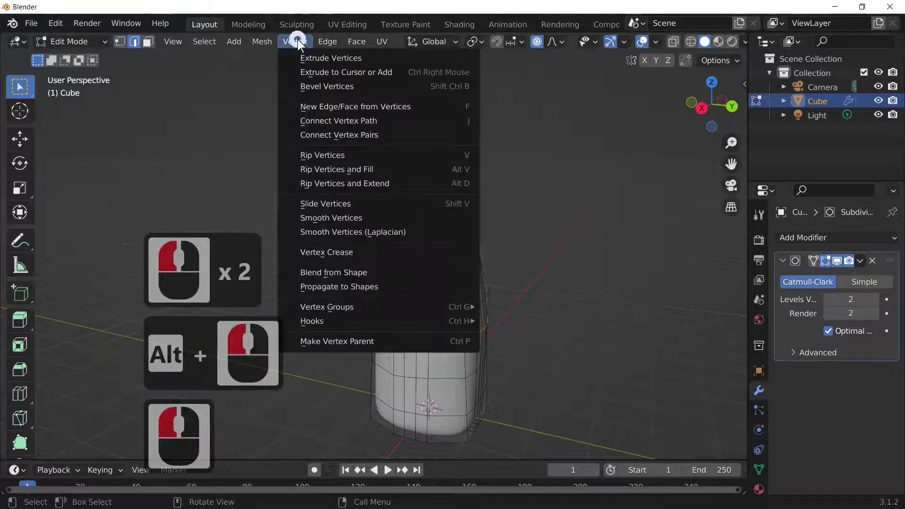
pyautogui.moveTo(260, 42)
pyautogui.moveTo(296, 57)
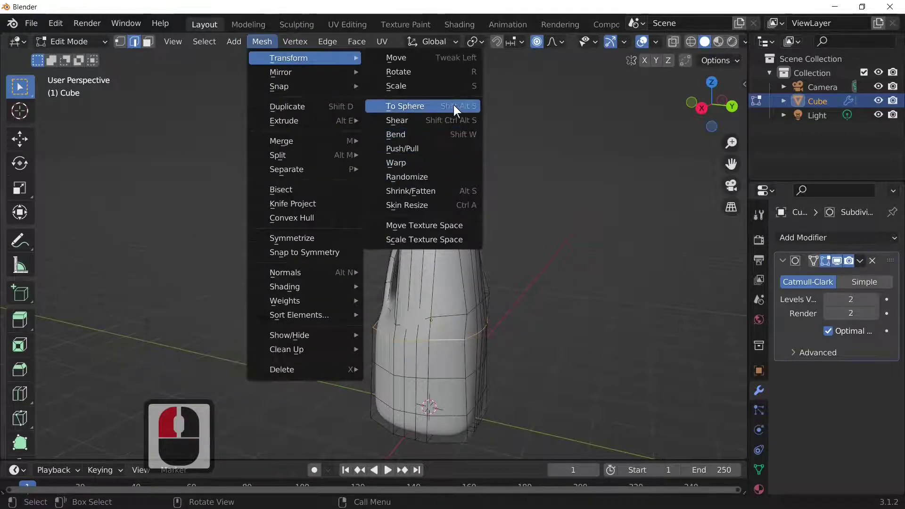
pyautogui.click(406, 107)
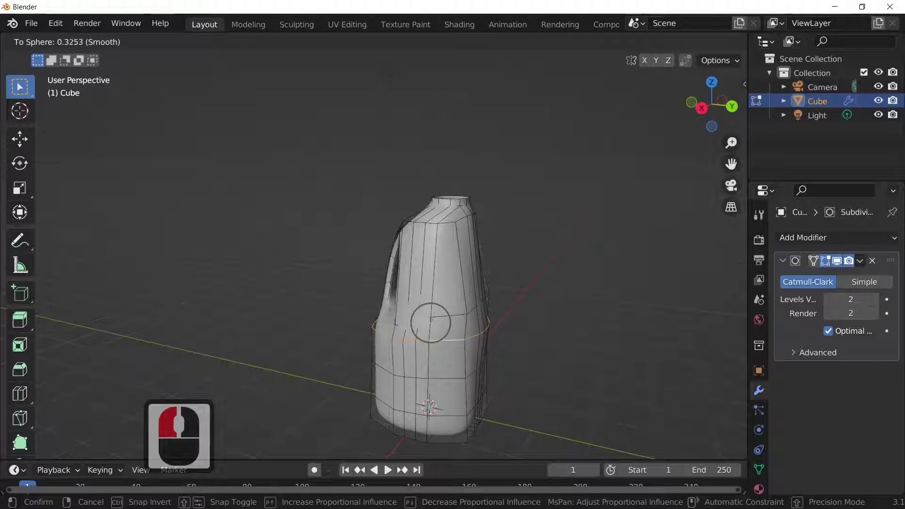
pyautogui.click(554, 325)
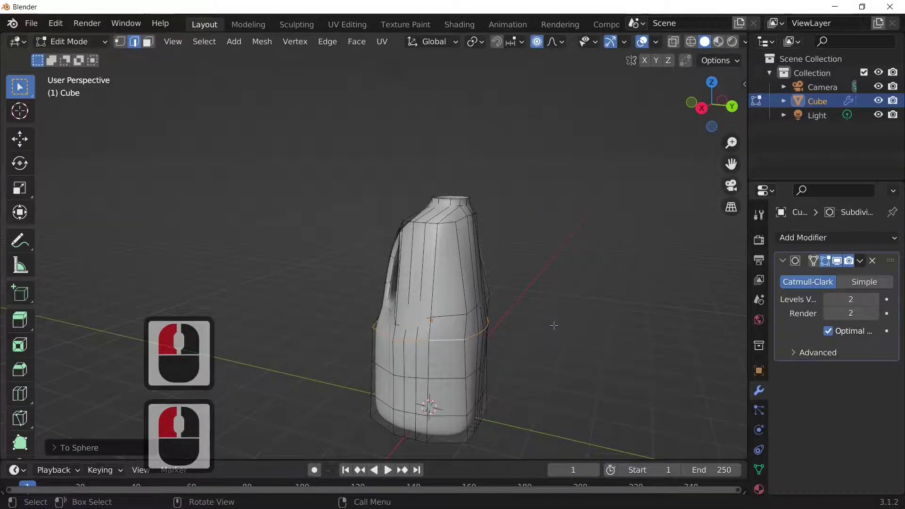
pyautogui.press('Tab')
# Step: Add a cylinder with default settings and raise it along Z above the jug's neck
pyautogui.moveTo(554, 325); pyautogui.dragTo(223, 51, button='middle')
pyautogui.scroll(3, 500, 365)
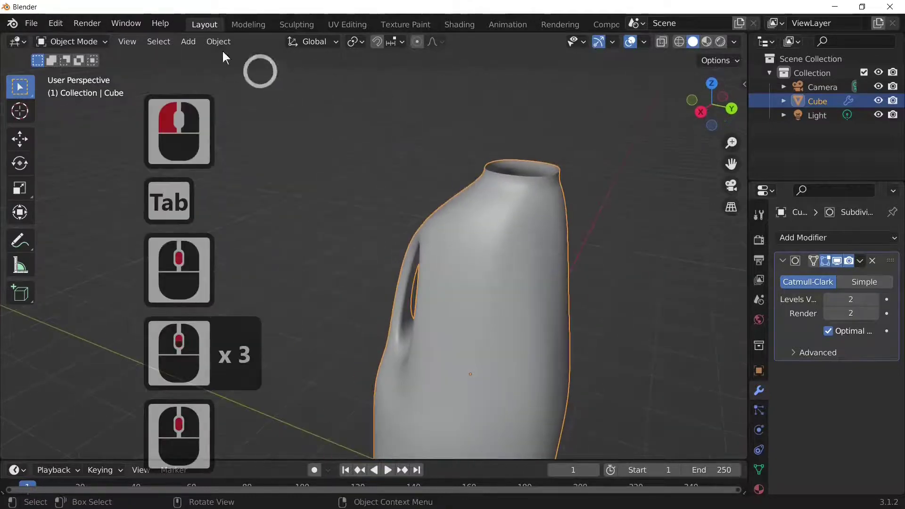
pyautogui.click(188, 42)
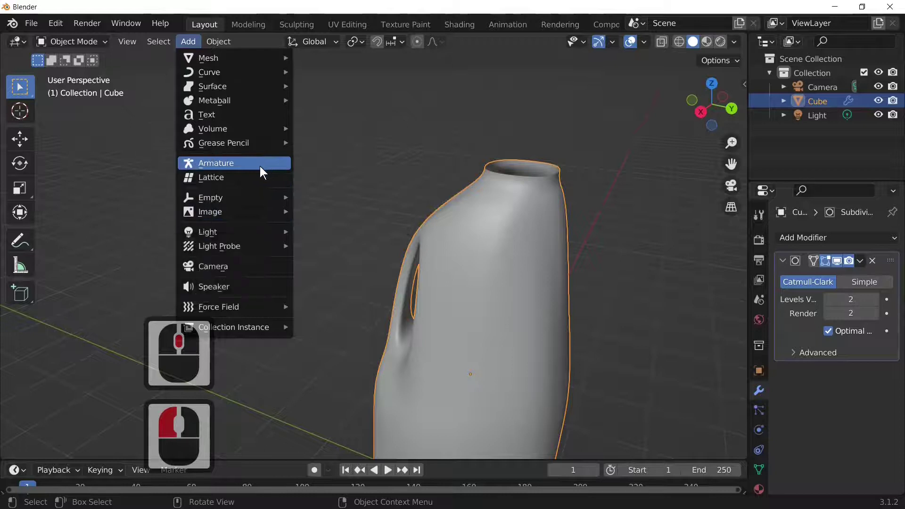
pyautogui.moveTo(219, 60)
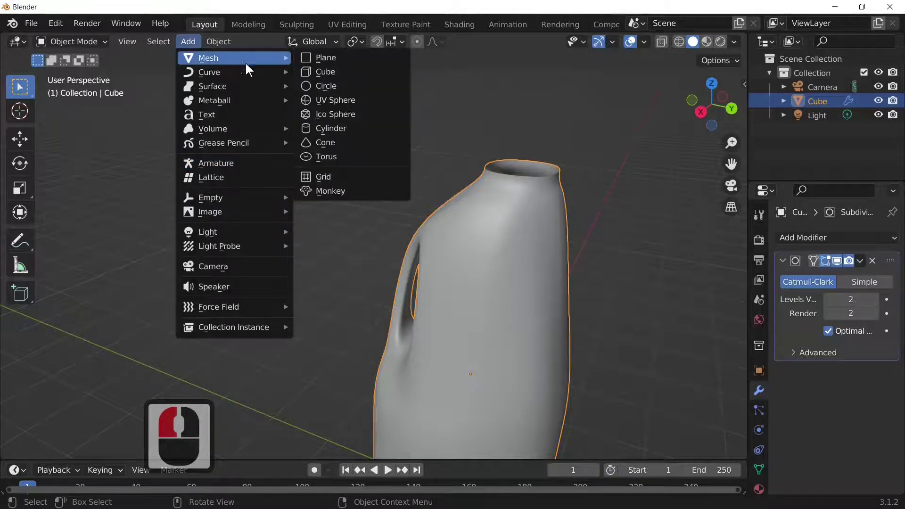
pyautogui.click(369, 126)
pyautogui.scroll(-3, 496, 197)
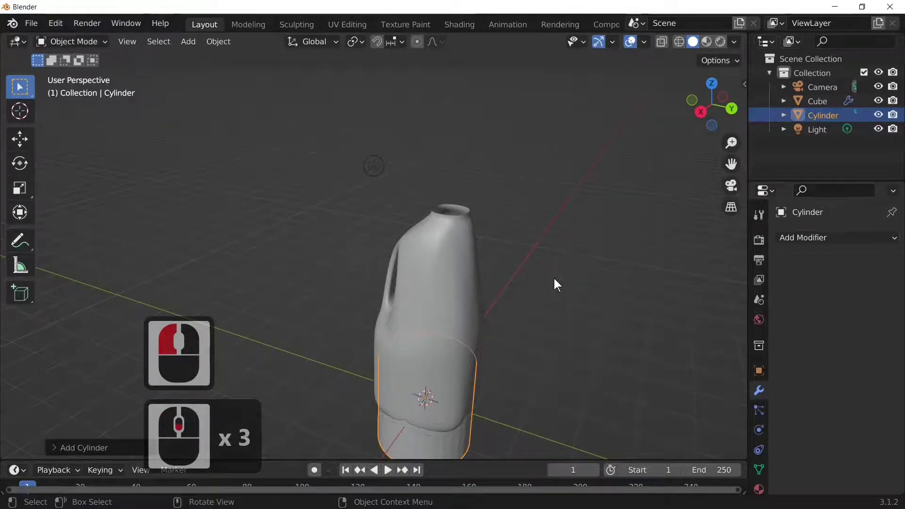
pyautogui.press('g')
pyautogui.press('z')
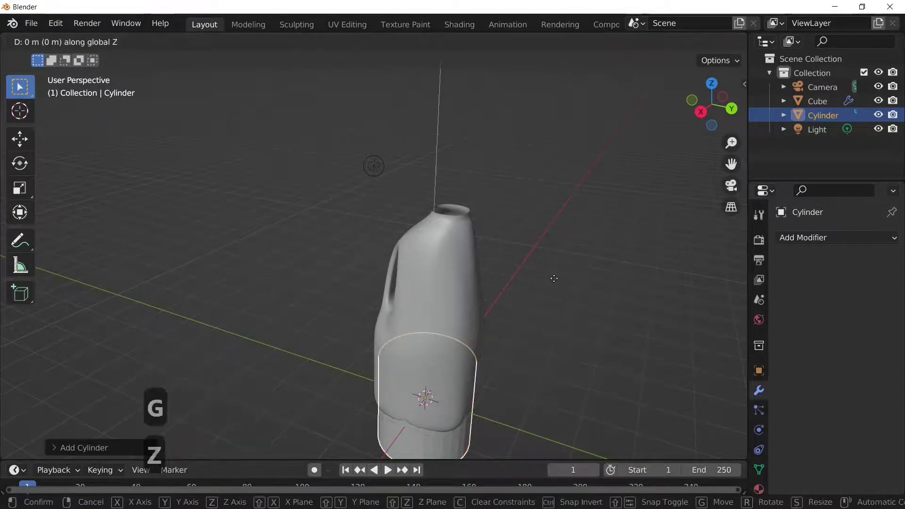
pyautogui.click(564, 391)
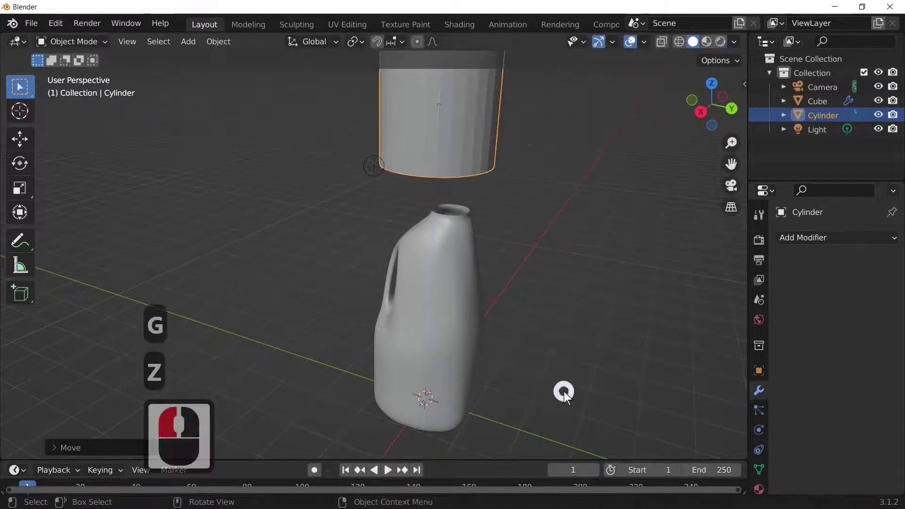
# Step: Flatten the raised cylinder to about 0.15 along Z and delete it
pyautogui.scroll(-3, 568, 387)
pyautogui.press('s')
pyautogui.press('z')
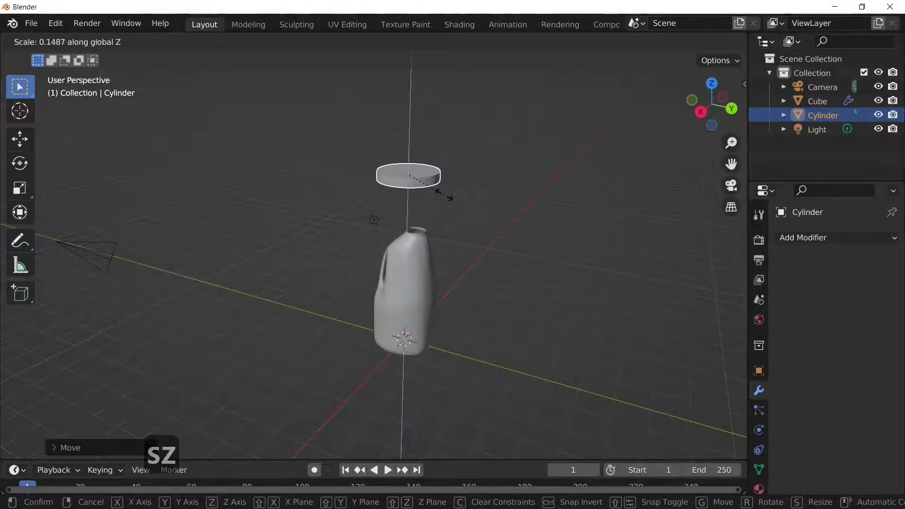
pyautogui.click(444, 194)
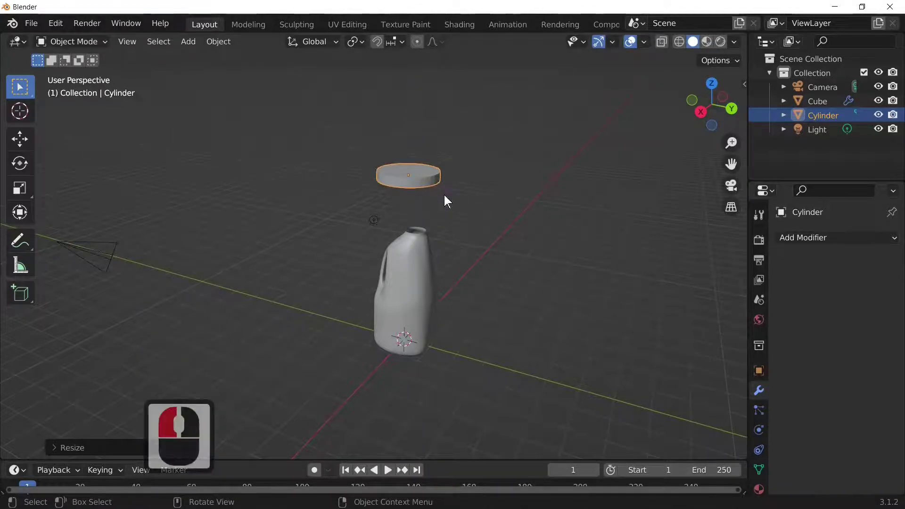
pyautogui.press('x')
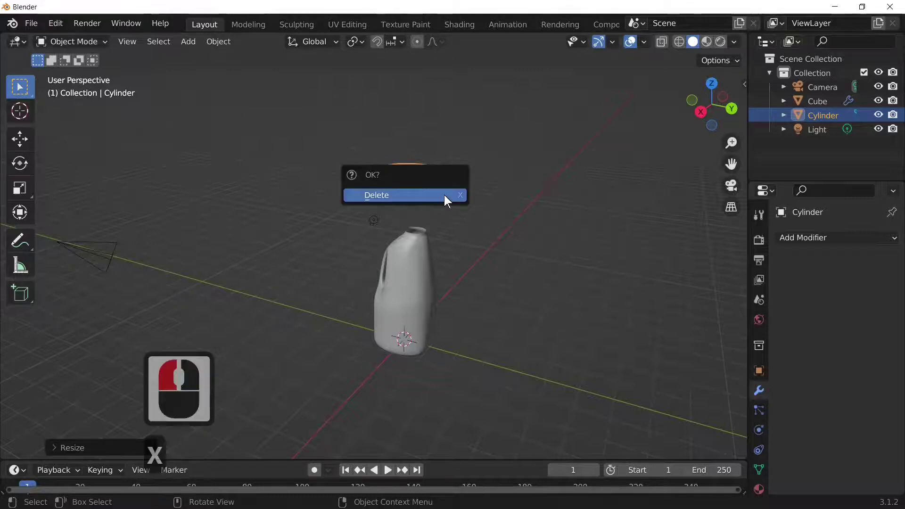
pyautogui.click(444, 194)
pyautogui.click(190, 41)
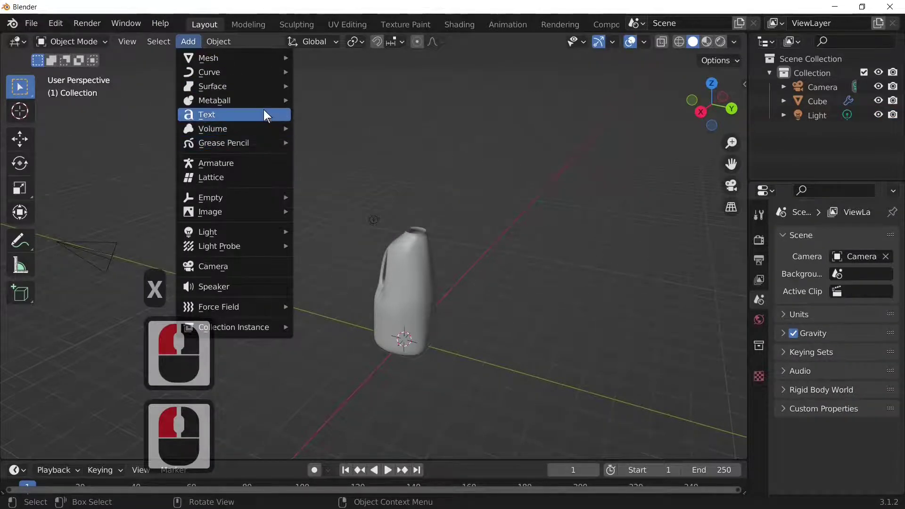
pyautogui.click(373, 220)
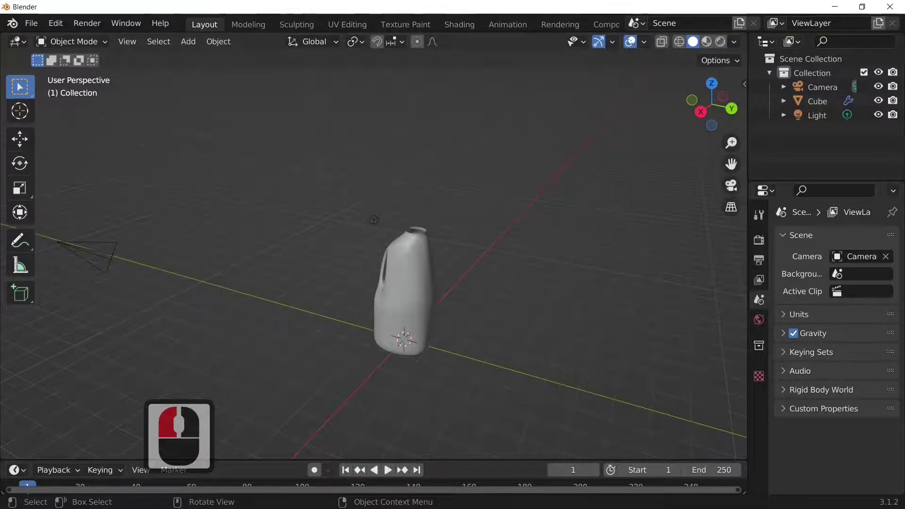
pyautogui.click(502, 225)
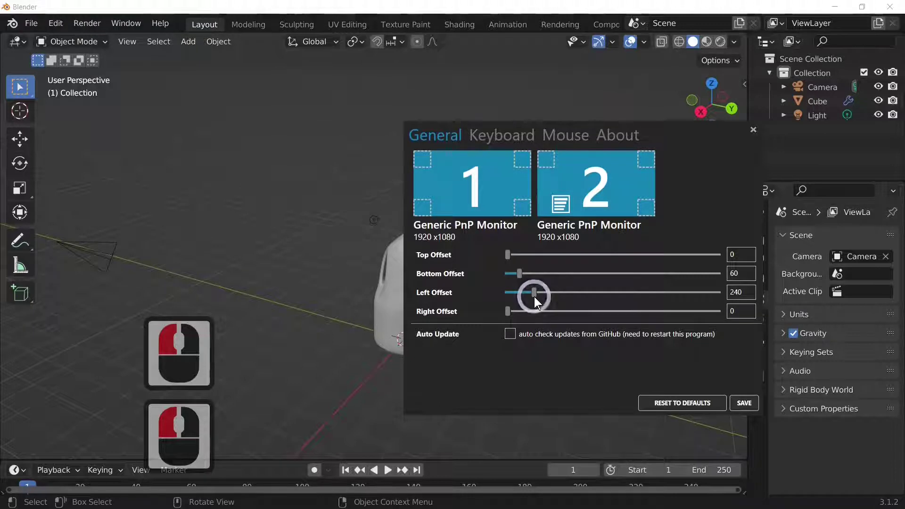
pyautogui.moveTo(535, 299); pyautogui.dragTo(537, 297)
pyautogui.moveTo(543, 295); pyautogui.dragTo(549, 295)
pyautogui.click(753, 130)
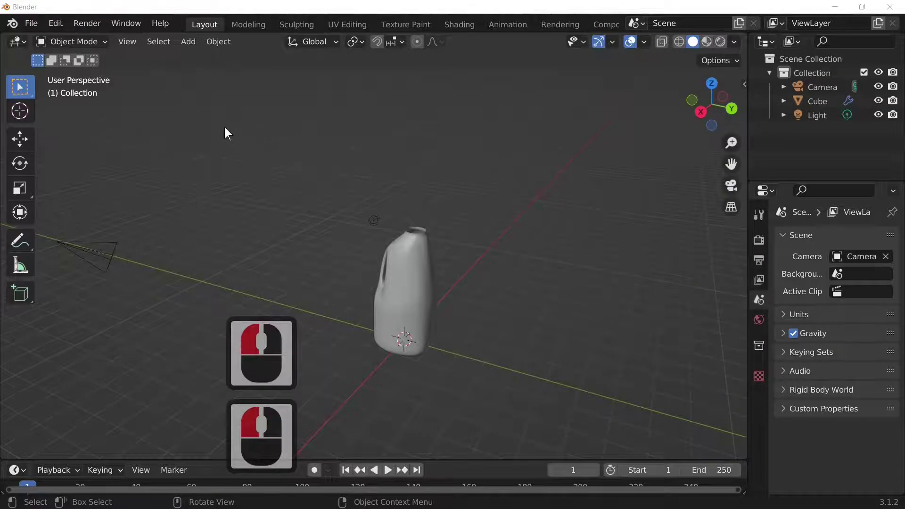
# Step: Add a mesh cylinder with 64 vertices at the world origin
pyautogui.scroll(3, 476, 340)
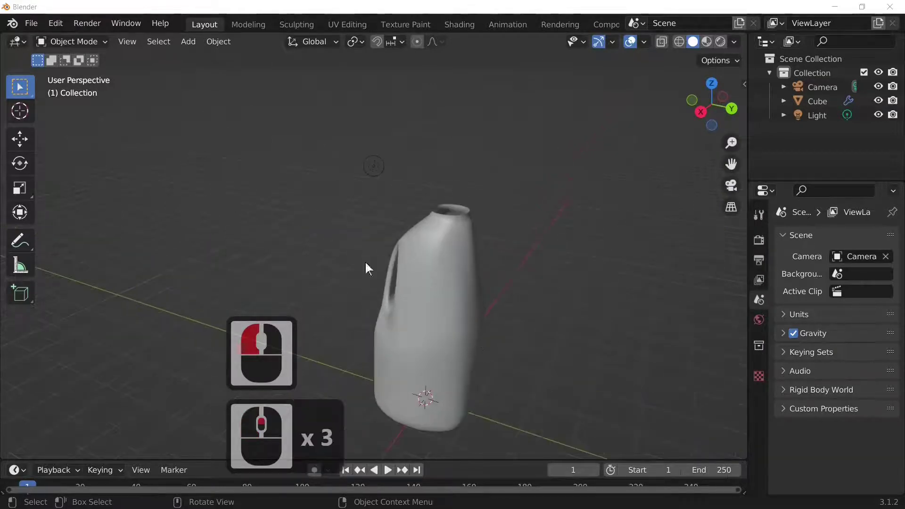
pyautogui.click(188, 42)
pyautogui.click(210, 63)
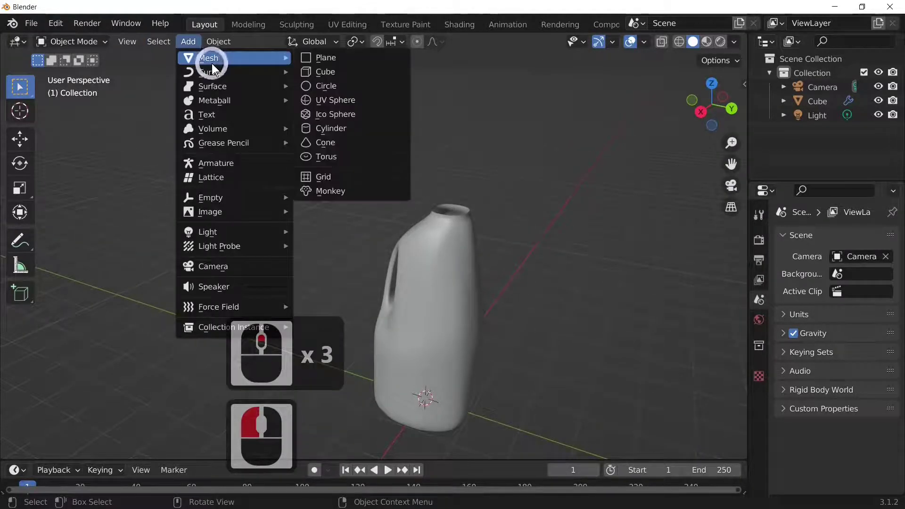
pyautogui.click(348, 130)
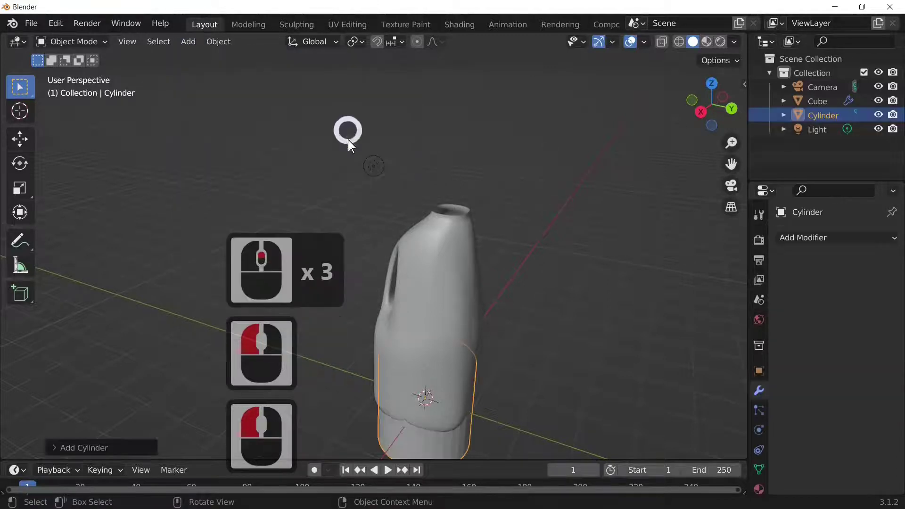
pyautogui.click(108, 446)
pyautogui.click(183, 278)
pyautogui.write('6')
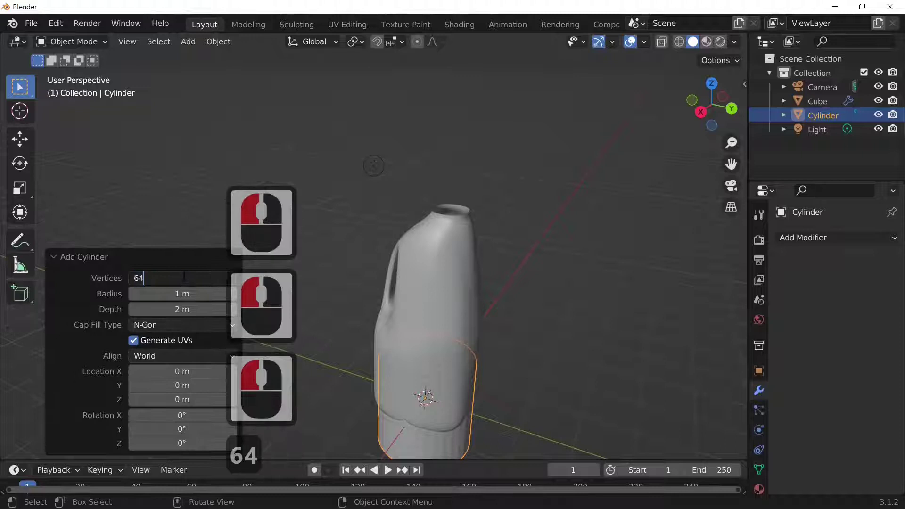
pyautogui.write('4')
pyautogui.press('Return')
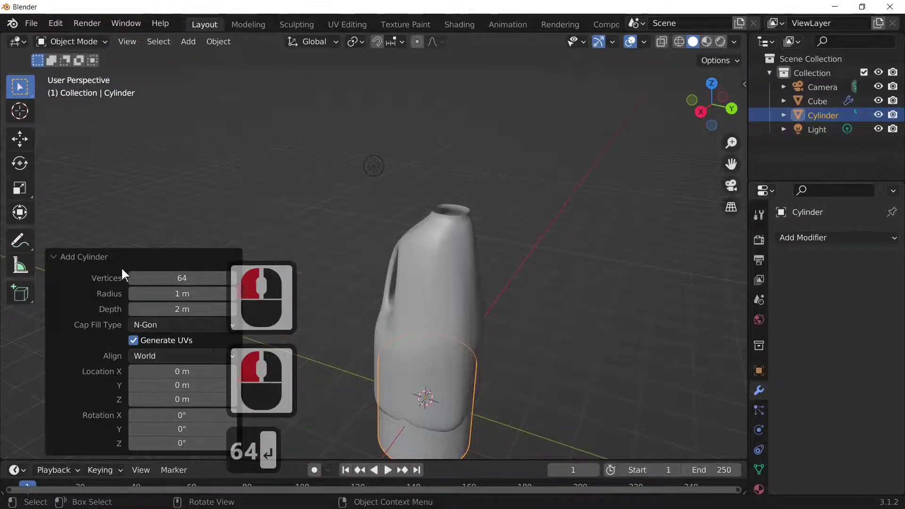
pyautogui.click(60, 256)
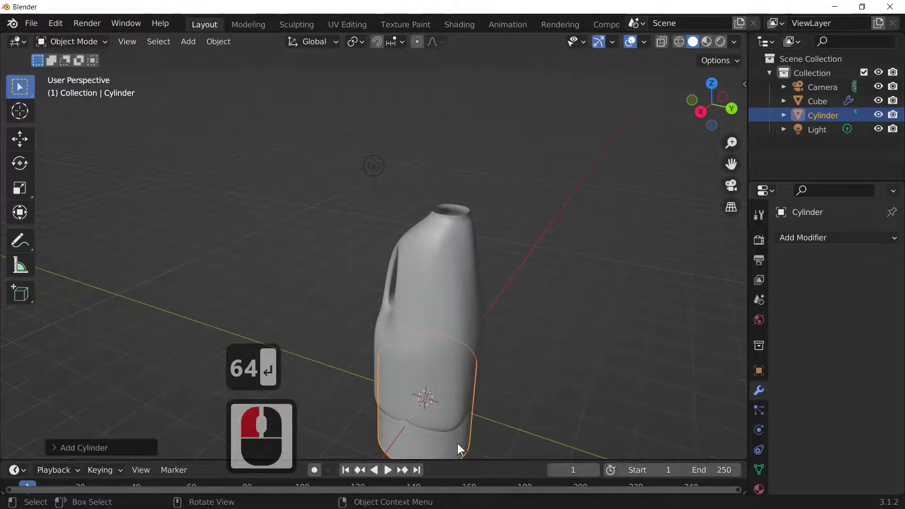
# Step: Flatten the new cylinder to about 0.15 along Z and raise it along Z above the jug's neck
pyautogui.click(581, 396)
pyautogui.press('s')
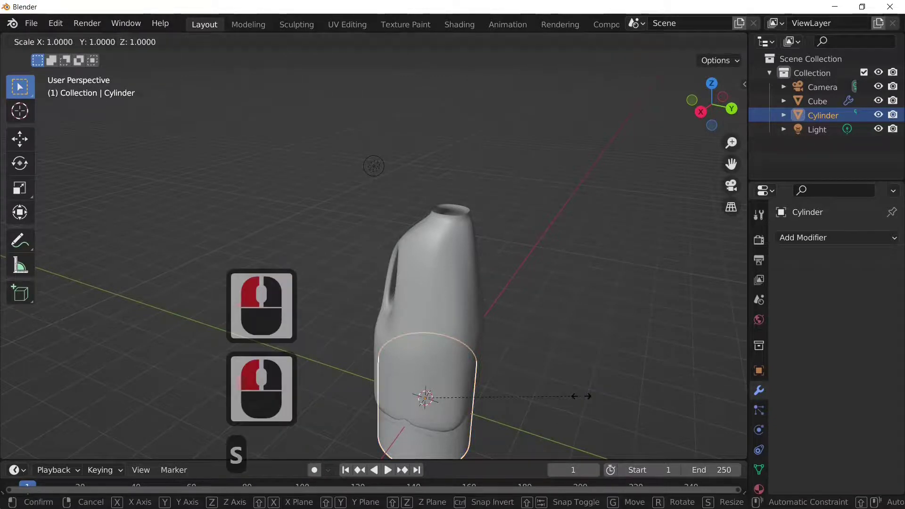
pyautogui.press('z')
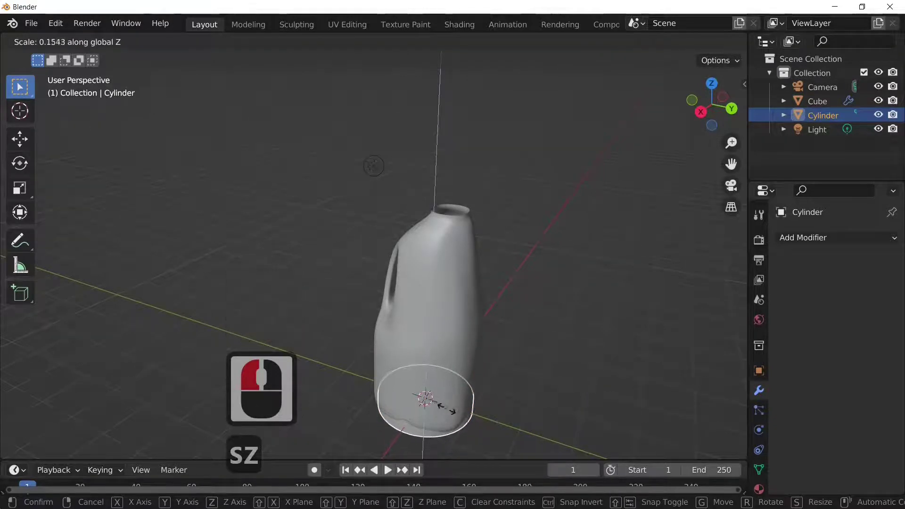
pyautogui.click(434, 416)
pyautogui.click(471, 415)
pyautogui.press('g')
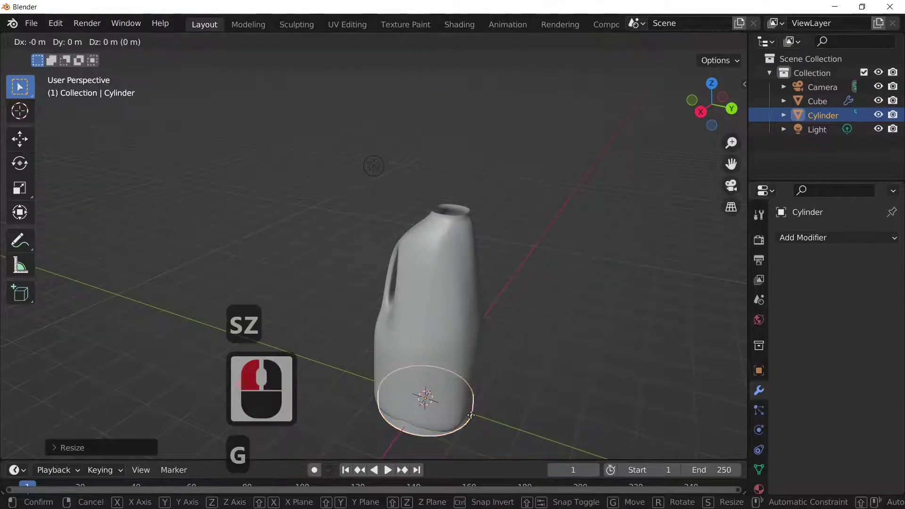
pyautogui.press('z')
pyautogui.click(500, 218)
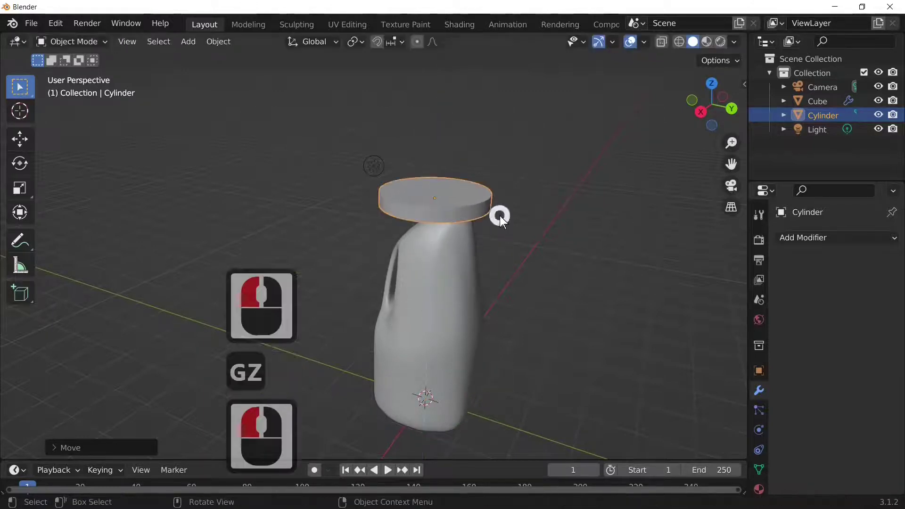
# Step: Turn on X-ray, then from the top view centre the cylinder over the neck opening and scale it down to slightly wider than the neck
pyautogui.click(661, 41)
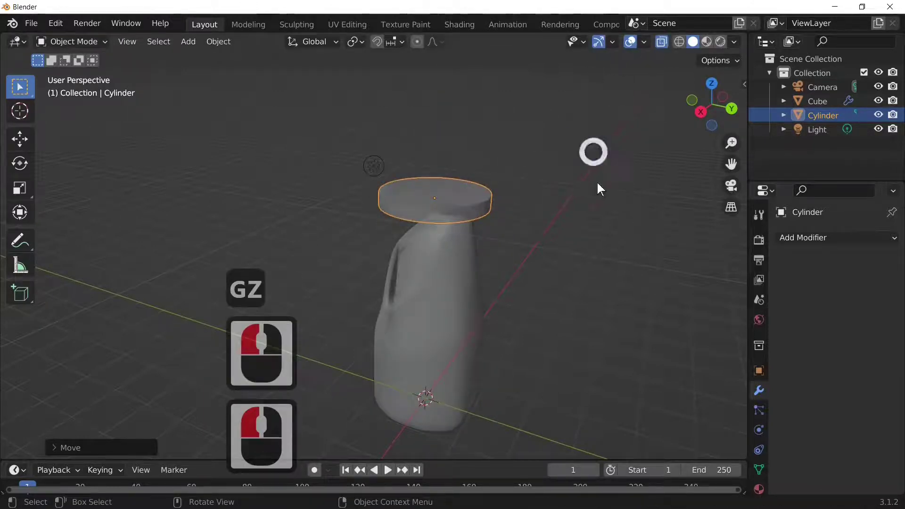
pyautogui.press('KP_7')
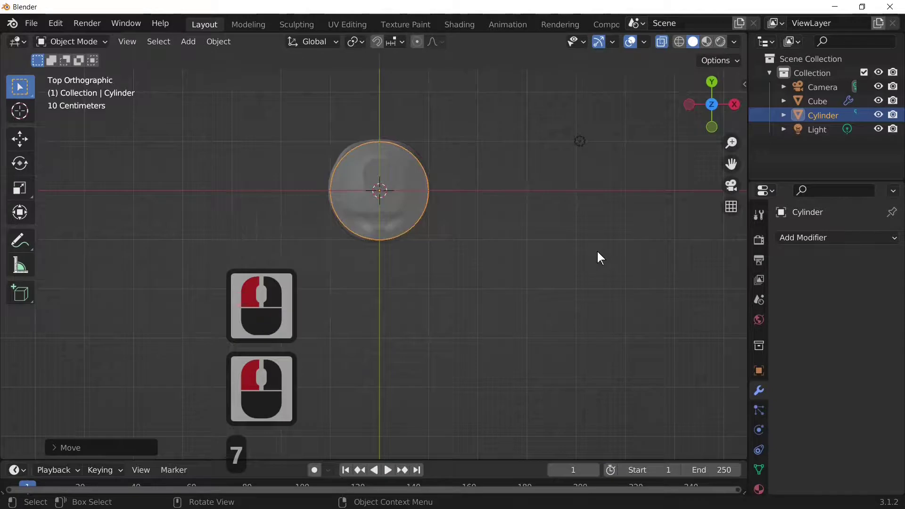
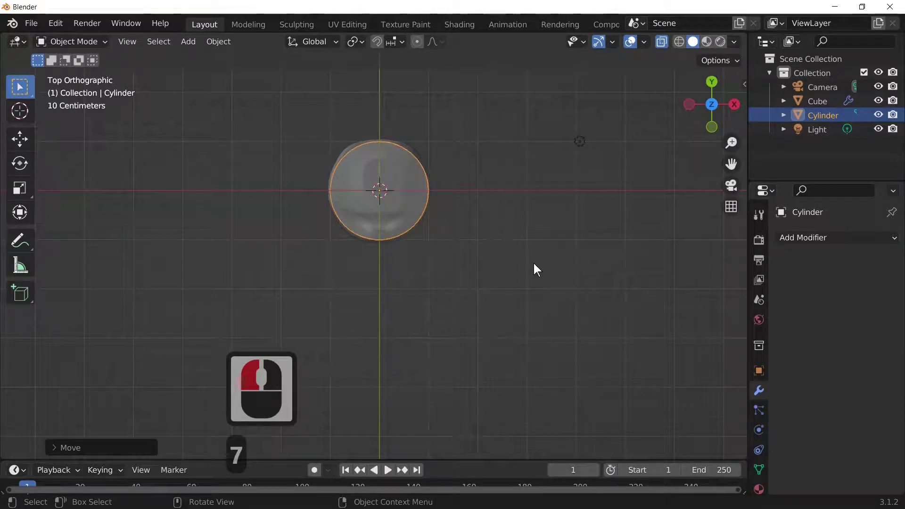
pyautogui.press('g')
pyautogui.click(582, 247)
pyautogui.press('s')
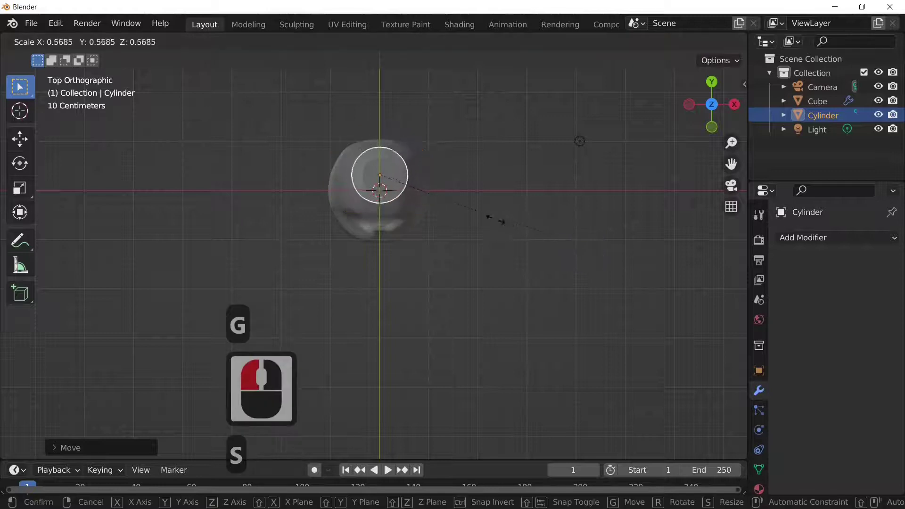
pyautogui.click(469, 206)
# Step: Thicken the cap cylinder by scaling it about 1.4 along Z
pyautogui.moveTo(469, 206); pyautogui.dragTo(445, 317, button='middle')
pyautogui.scroll(1, 471, 188)
pyautogui.scroll(3, 445, 318)
pyautogui.scroll(2, 446, 319)
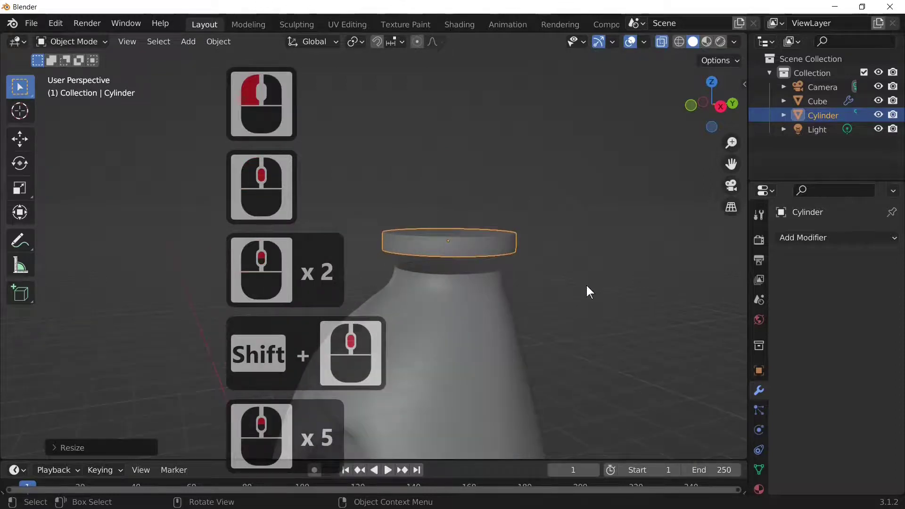
pyautogui.press('s')
pyautogui.press('z')
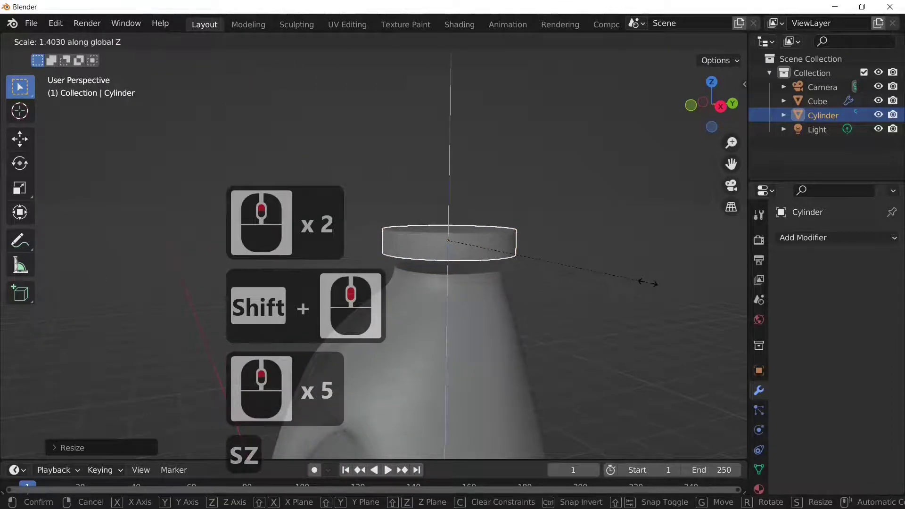
pyautogui.click(648, 282)
# Step: Turn off X-ray and delete the cap cylinder's bottom face in face select mode
pyautogui.press('Tab')
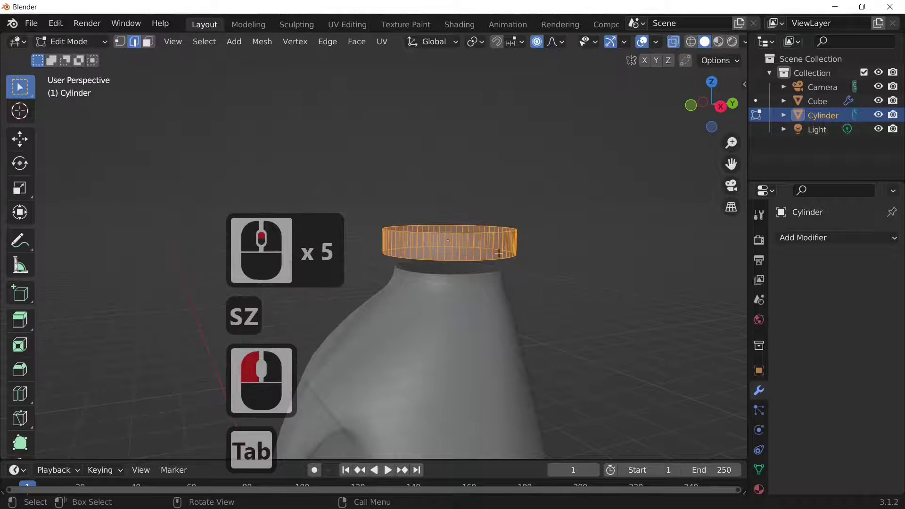
pyautogui.click(498, 245)
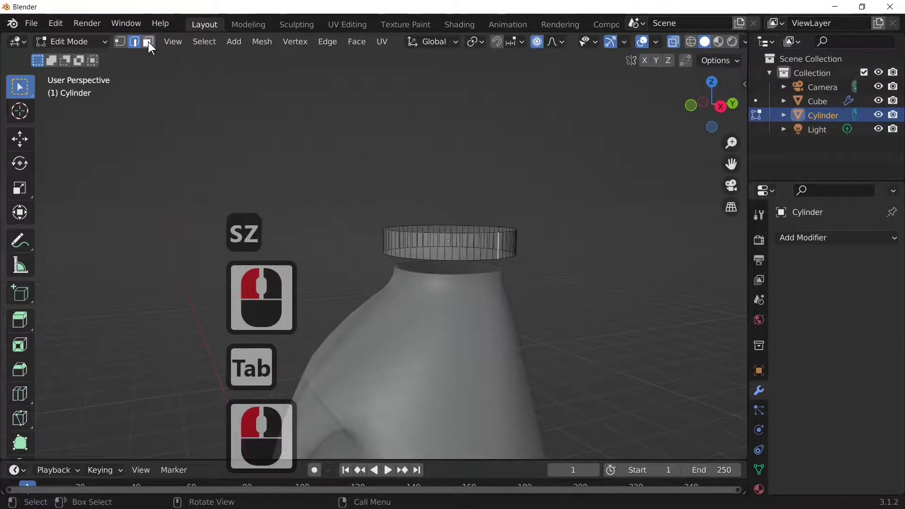
pyautogui.click(148, 41)
pyautogui.moveTo(486, 235); pyautogui.dragTo(487, 214, button='middle')
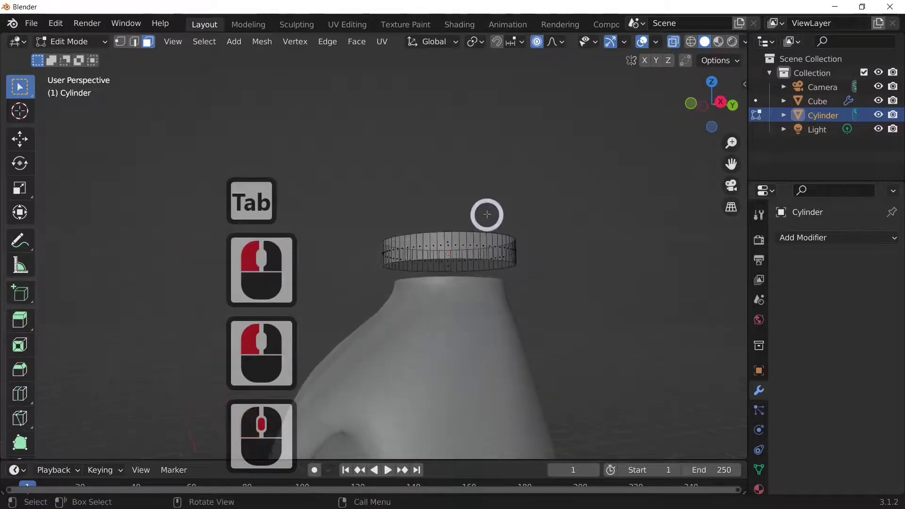
pyautogui.click(484, 262)
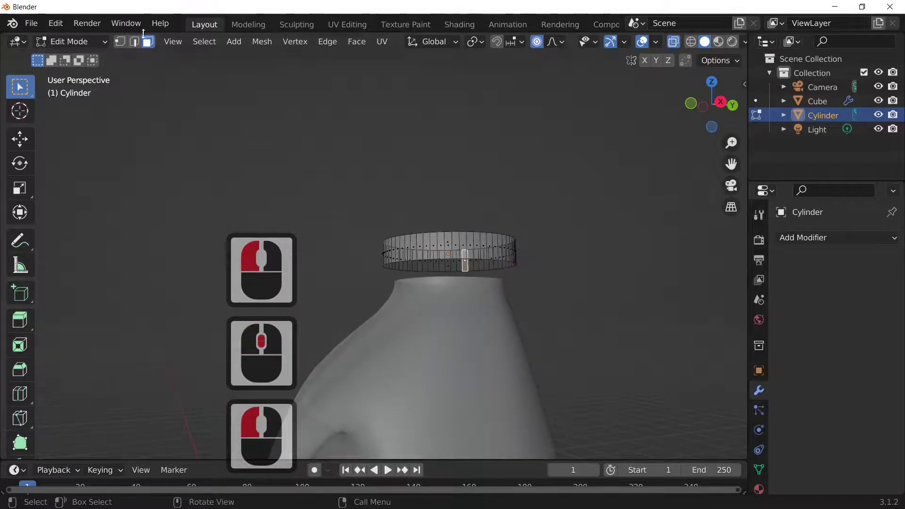
pyautogui.click(674, 42)
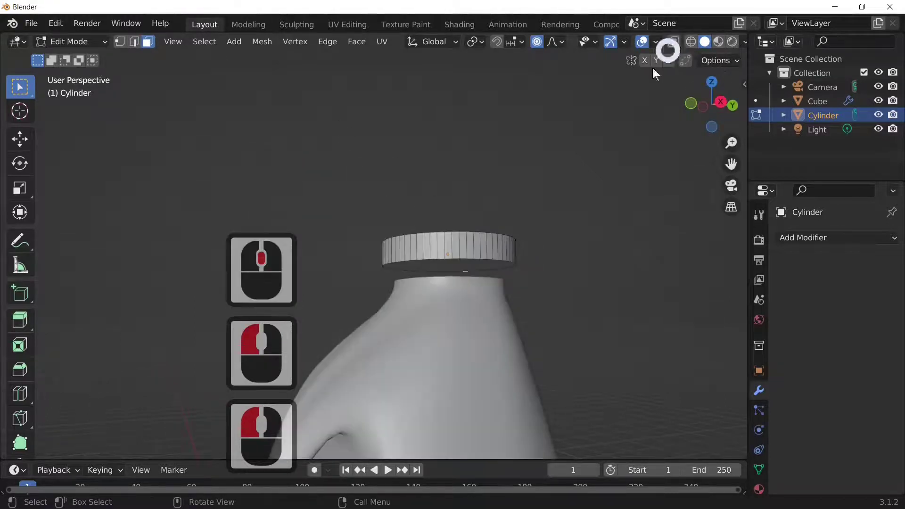
pyautogui.click(460, 265)
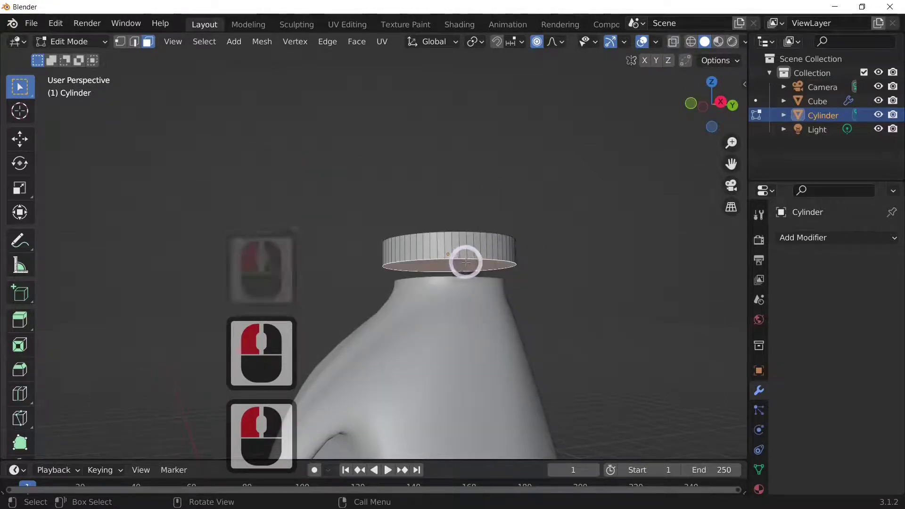
pyautogui.press('x')
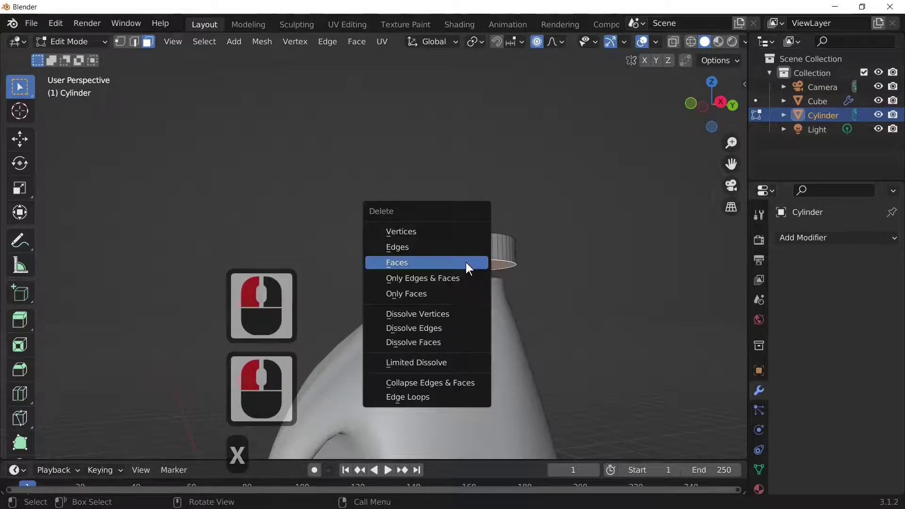
pyautogui.click(466, 262)
# Step: Add a loop cut near the cap's lower rim and scale it to about 1.07 with a proportional size of 0.22
pyautogui.click(480, 246)
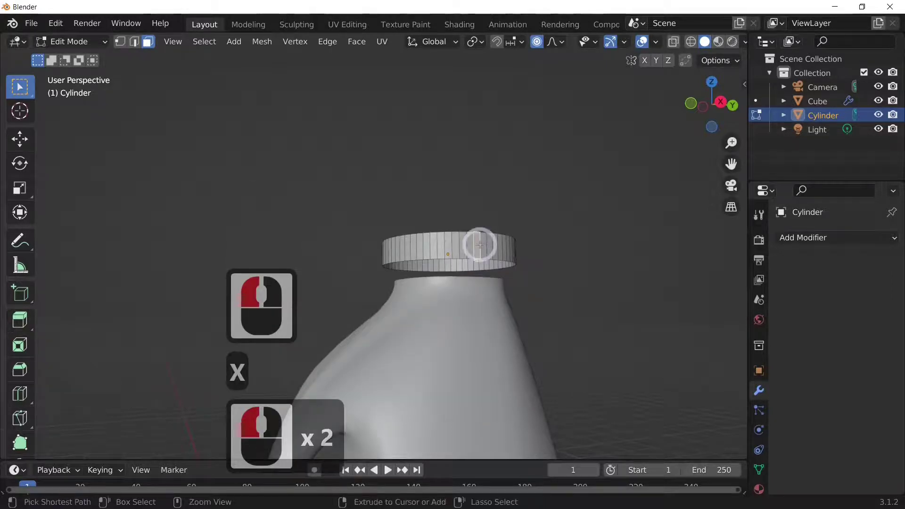
pyautogui.hotkey('ctrl', 'r')
pyautogui.click(479, 245)
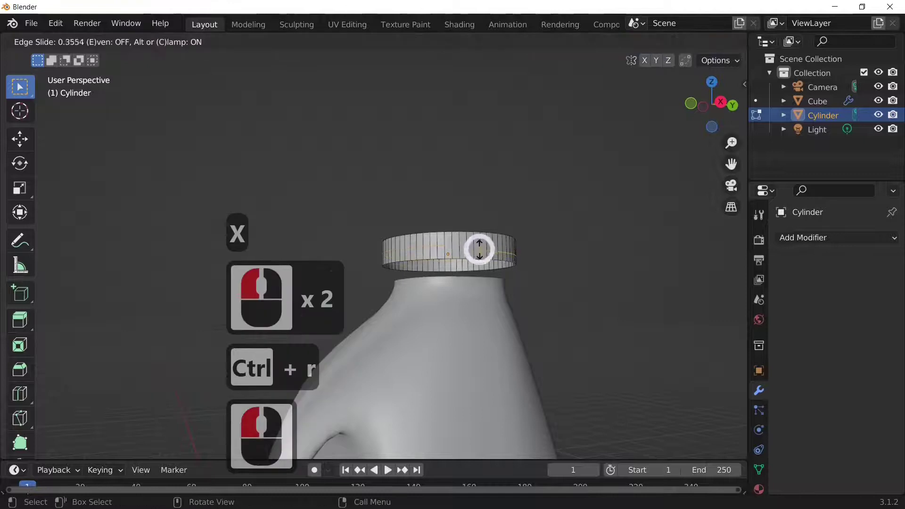
pyautogui.click(475, 253)
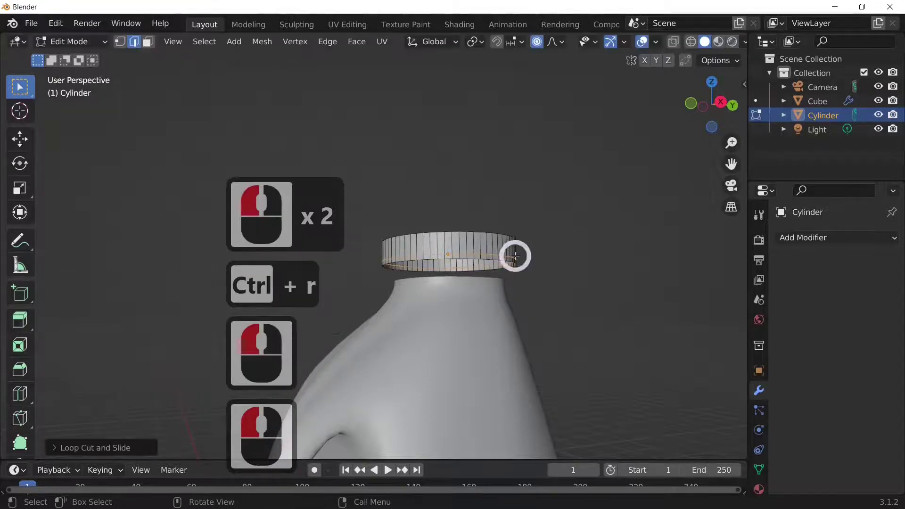
pyautogui.press('s')
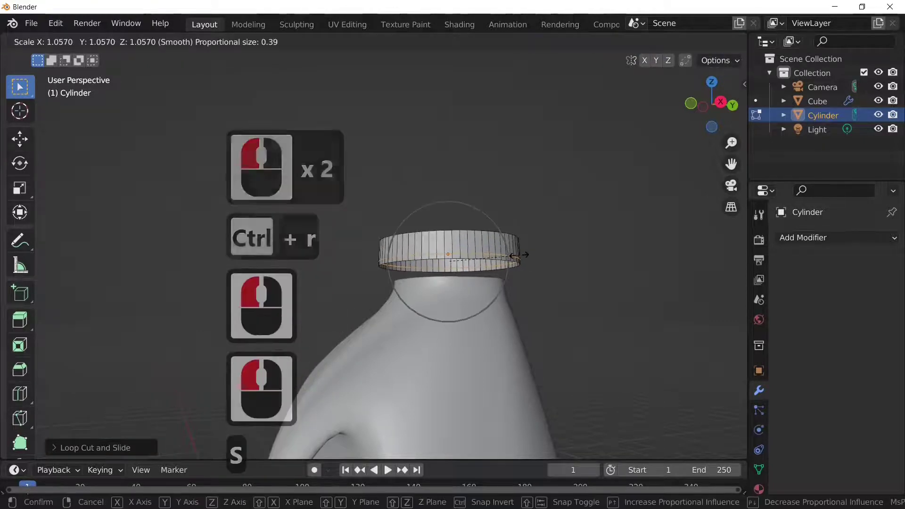
pyautogui.scroll(3, 519, 255)
pyautogui.scroll(3, 519, 254)
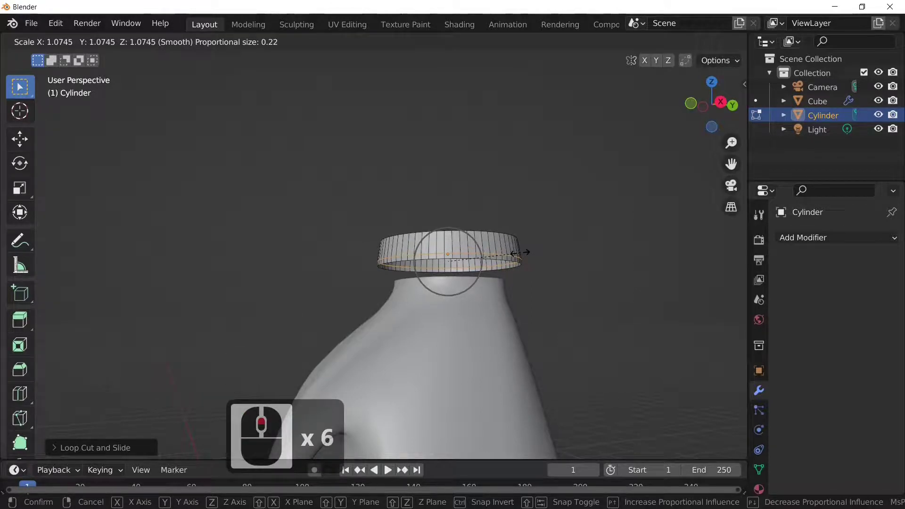
pyautogui.click(519, 253)
# Step: Add a loop cut near the cap's upper rim, scale it to about 1.06 with proportional editing, and leave mesh editing
pyautogui.click(504, 238)
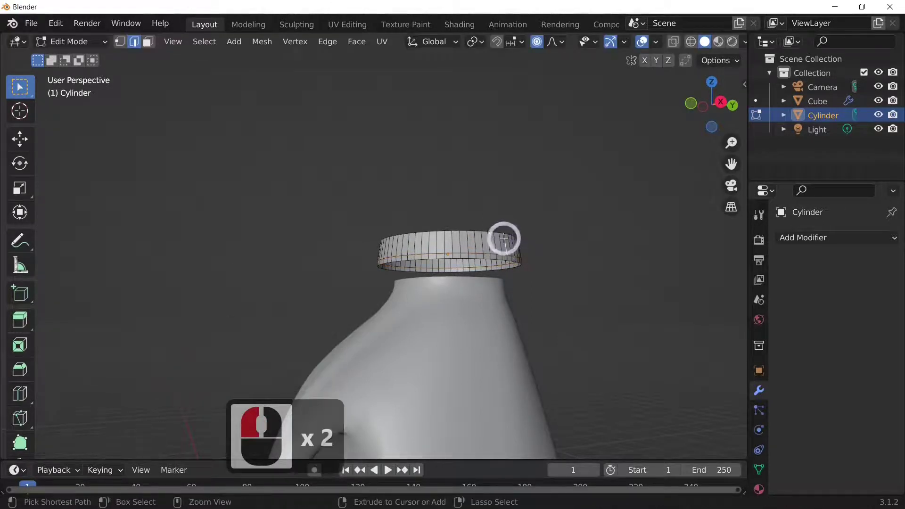
pyautogui.hotkey('ctrl', 'r')
pyautogui.click(504, 239)
pyautogui.click(505, 233)
pyautogui.press('s')
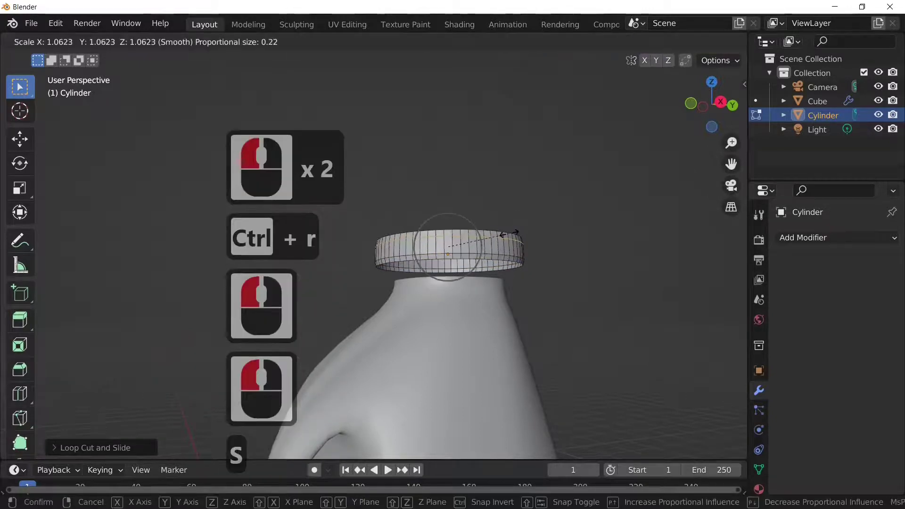
pyautogui.click(509, 233)
pyautogui.press('Tab')
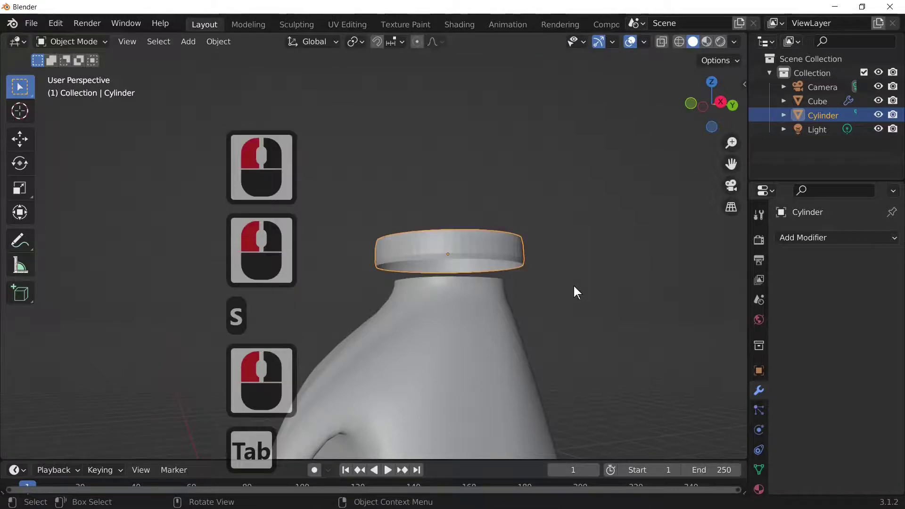
# Step: Turn off proportional editing and select every other face of the cap's middle side band using Checker Deselect
pyautogui.scroll(4, 555, 325)
pyautogui.press('Tab')
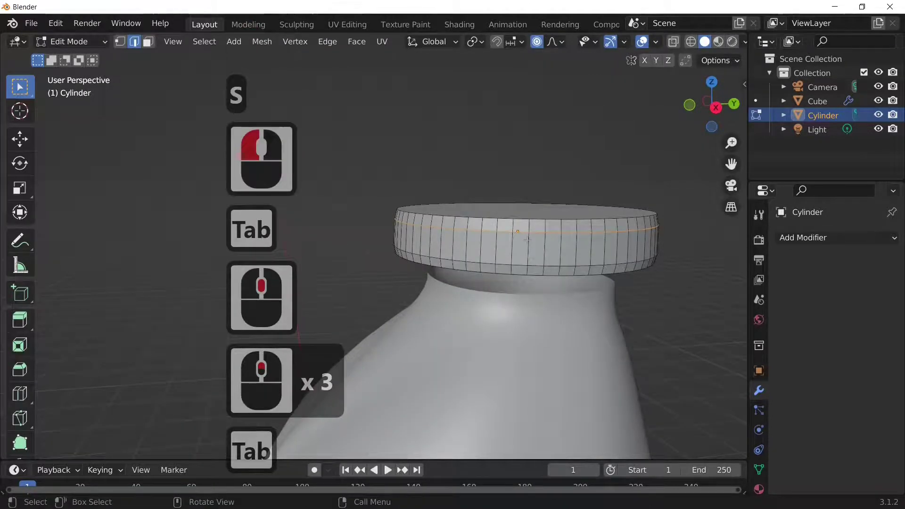
pyautogui.click(149, 42)
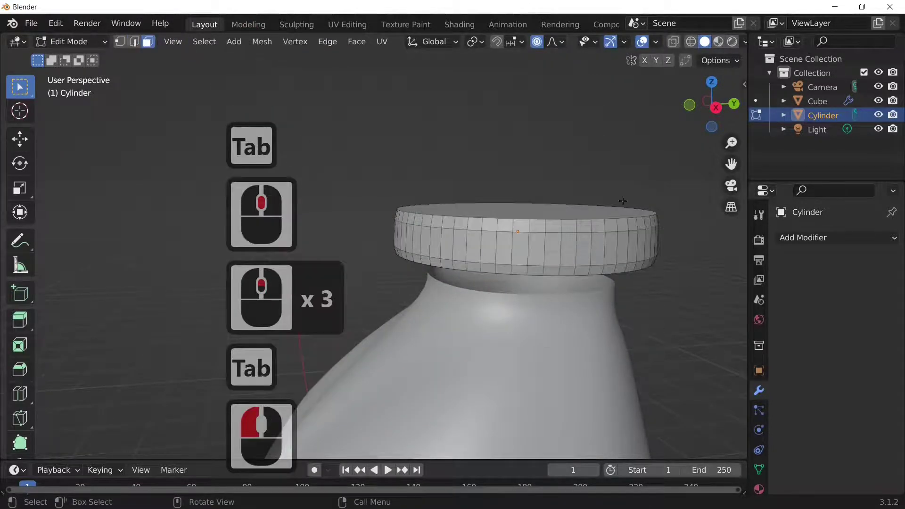
pyautogui.click(536, 41)
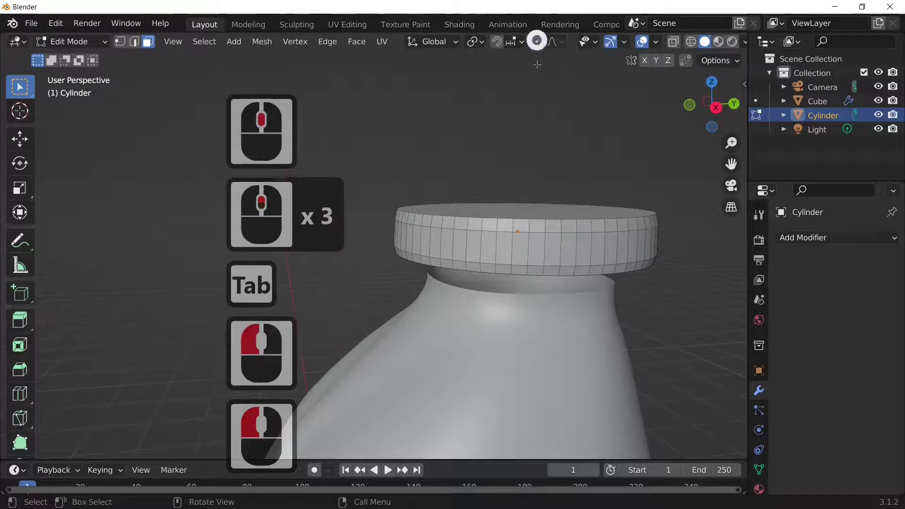
pyautogui.click(538, 251)
pyautogui.keyDown('alt'); pyautogui.click(547, 249); pyautogui.keyUp('alt')
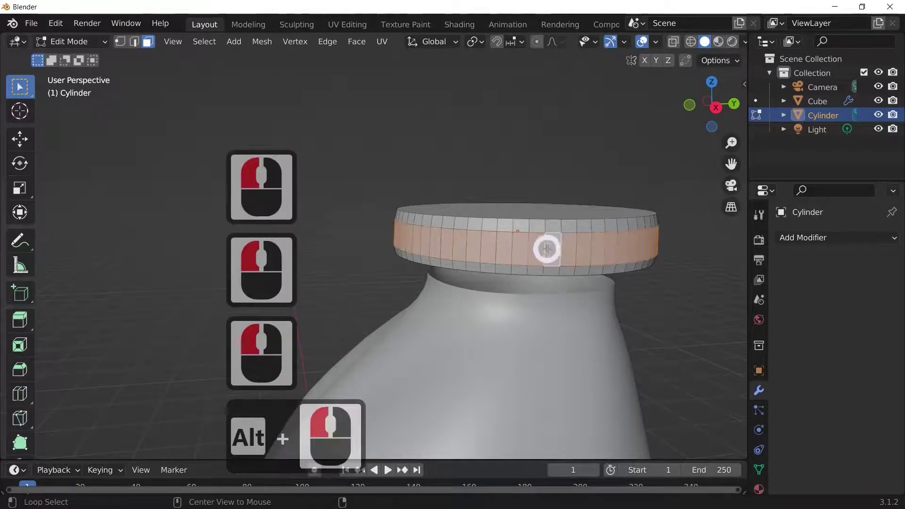
pyautogui.rightClick(560, 249)
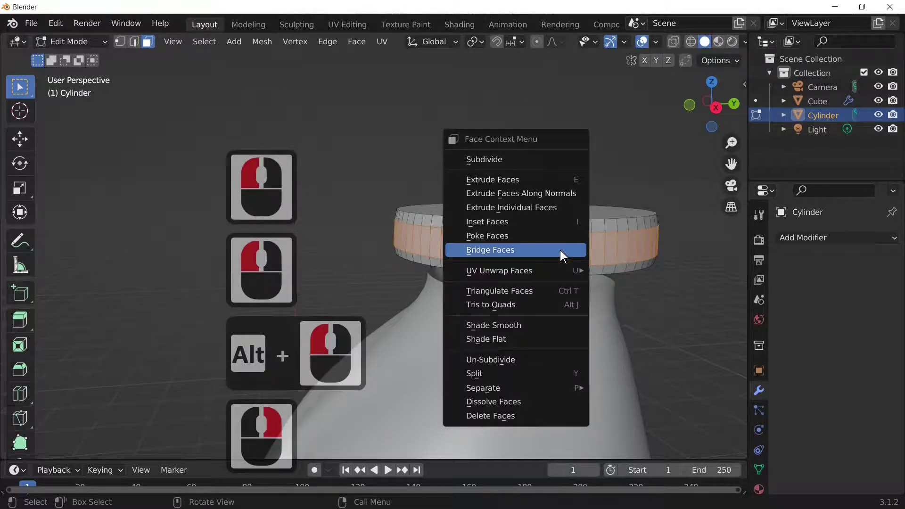
pyautogui.click(202, 43)
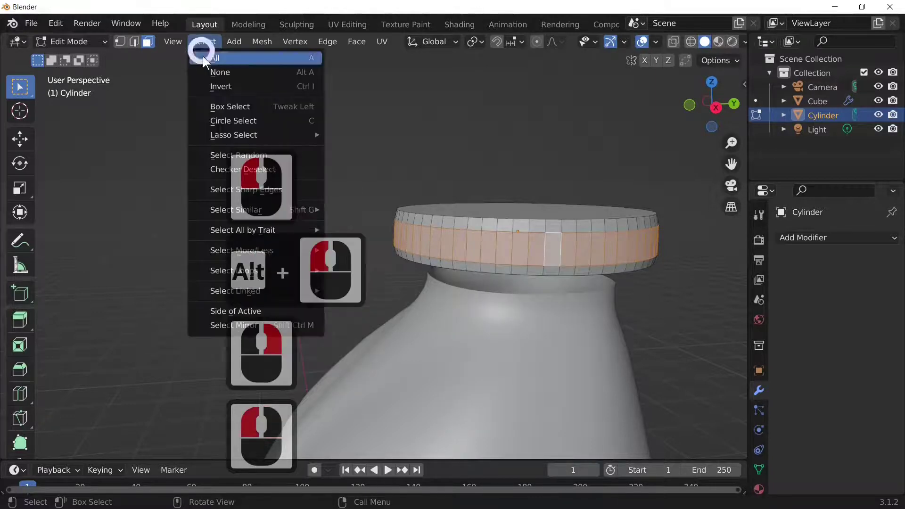
pyautogui.click(244, 168)
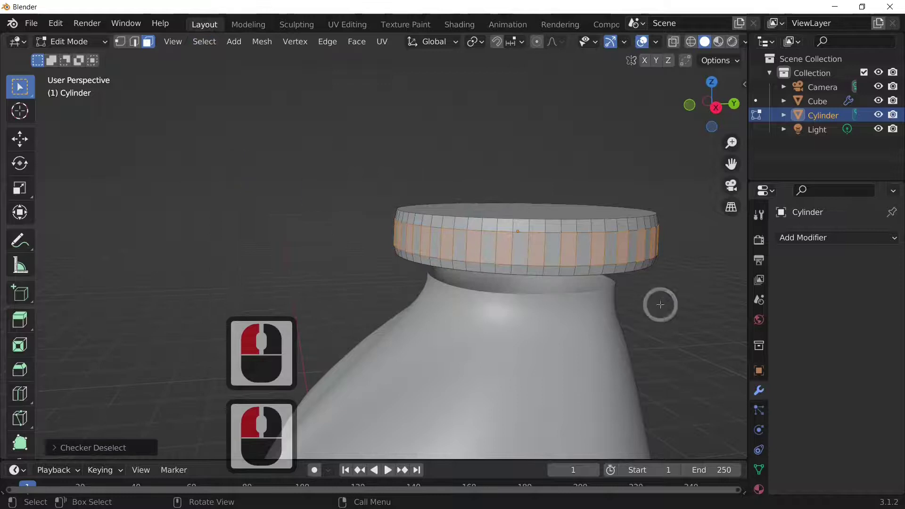
# Step: Extrude the alternating side faces of the cap outward along their normals by about 0.036 m
pyautogui.rightClick(644, 257)
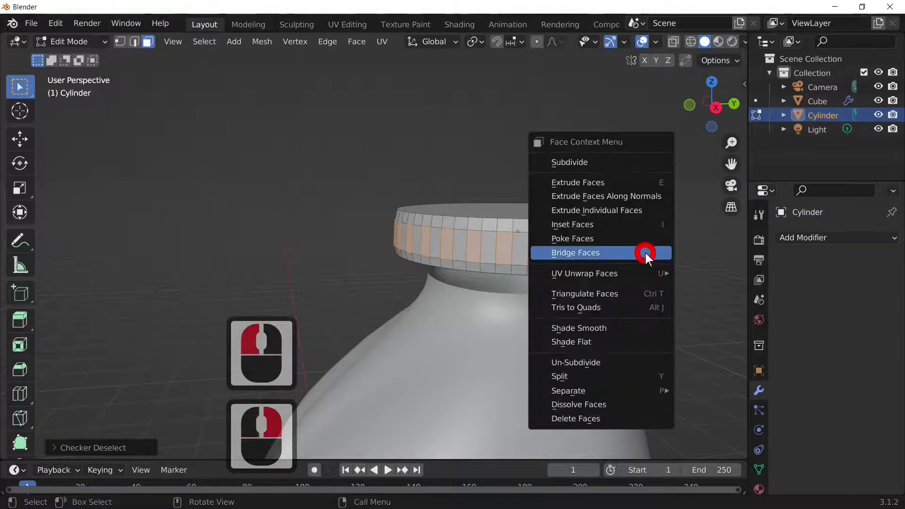
pyautogui.click(641, 197)
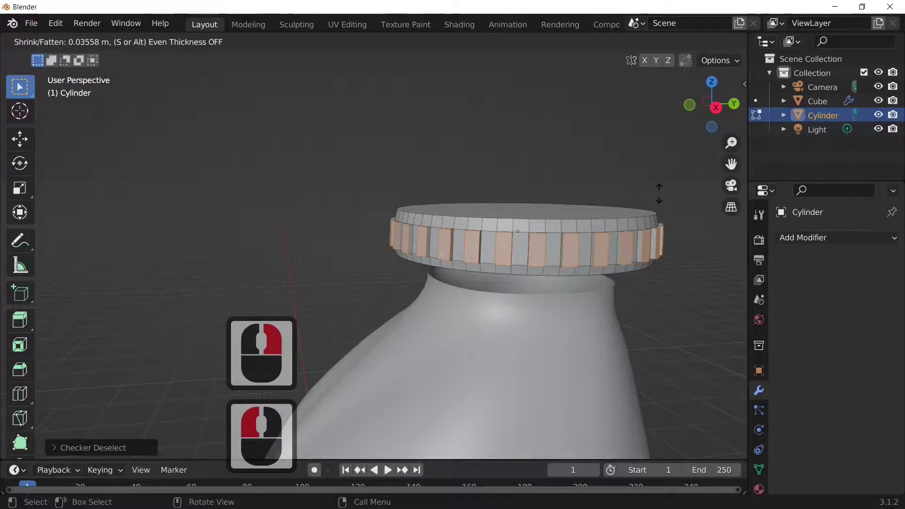
pyautogui.click(659, 193)
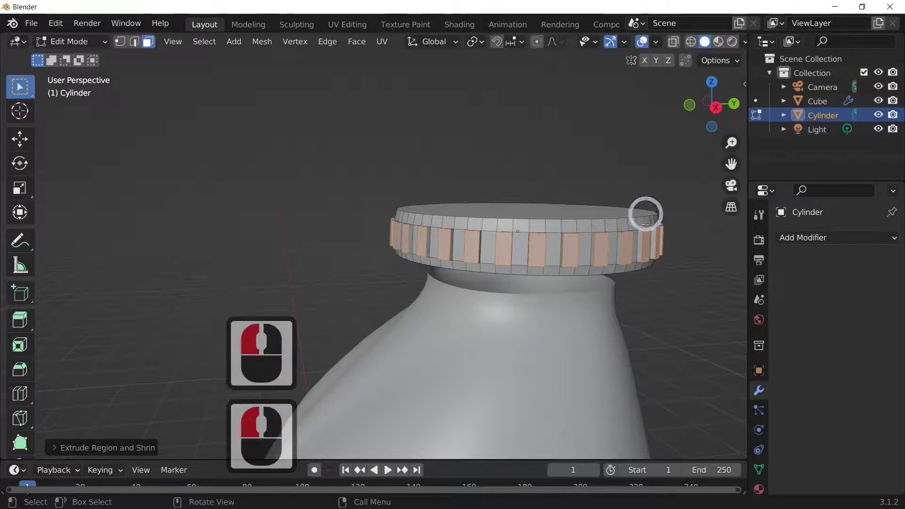
# Step: Add a loop cut around the cap's ridged band, slid close to the band's upper edge
pyautogui.press('Tab')
pyautogui.press('Tab')
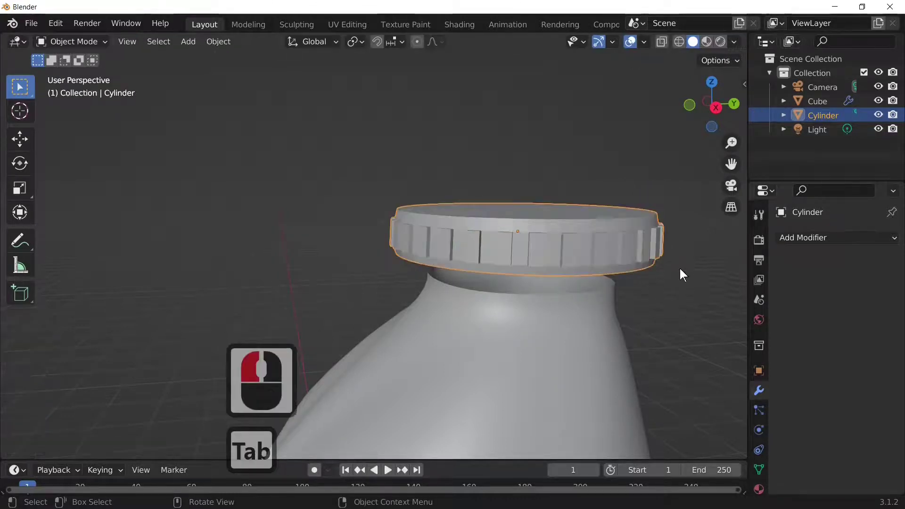
pyautogui.click(595, 245)
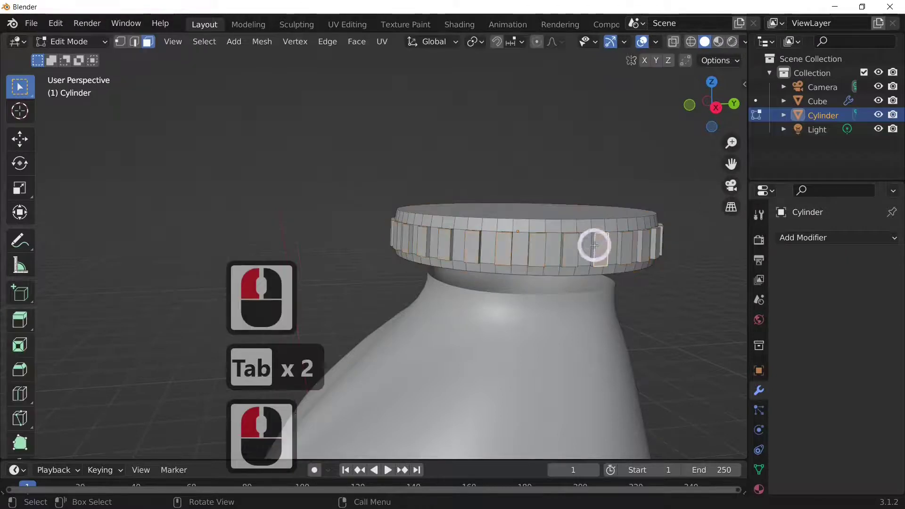
pyautogui.hotkey('ctrl', 'r')
pyautogui.click(595, 240)
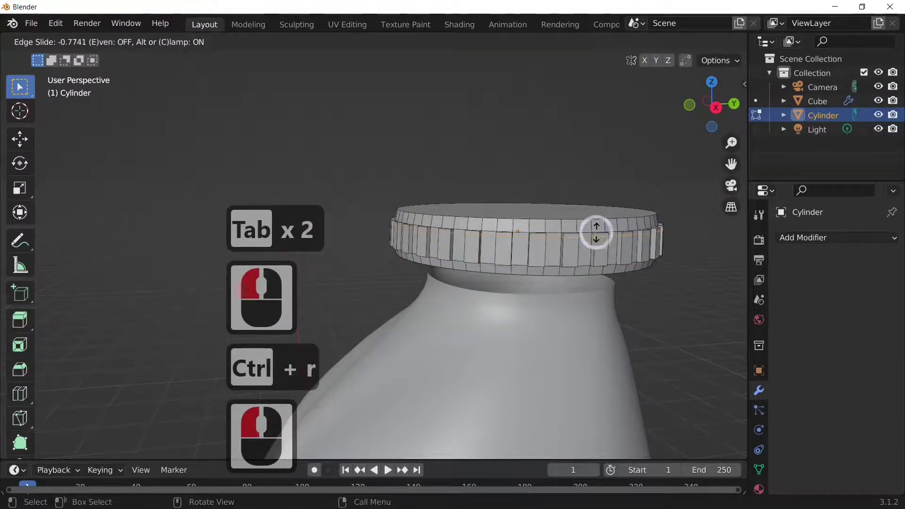
pyautogui.click(597, 232)
pyautogui.click(593, 255)
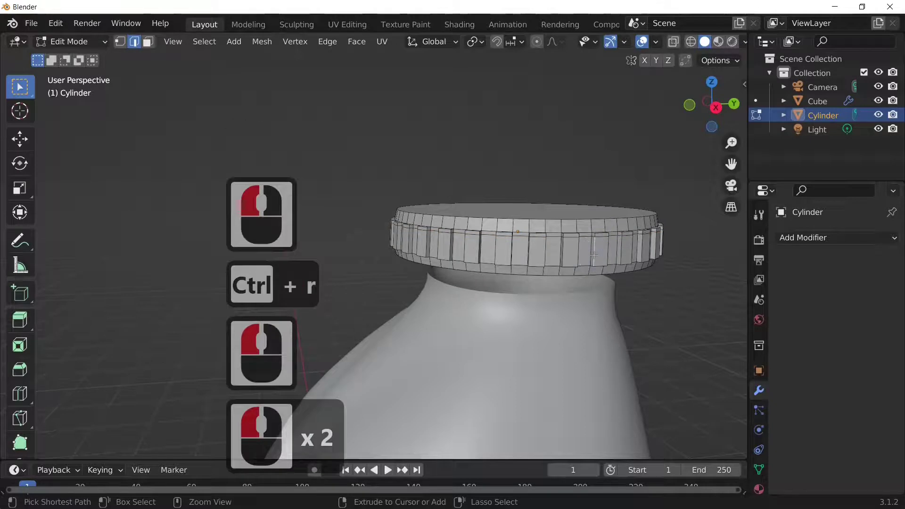
# Step: Add a second loop cut around the ridged band, slid close to the band's lower edge
pyautogui.hotkey('ctrl', 'r')
pyautogui.click(592, 255)
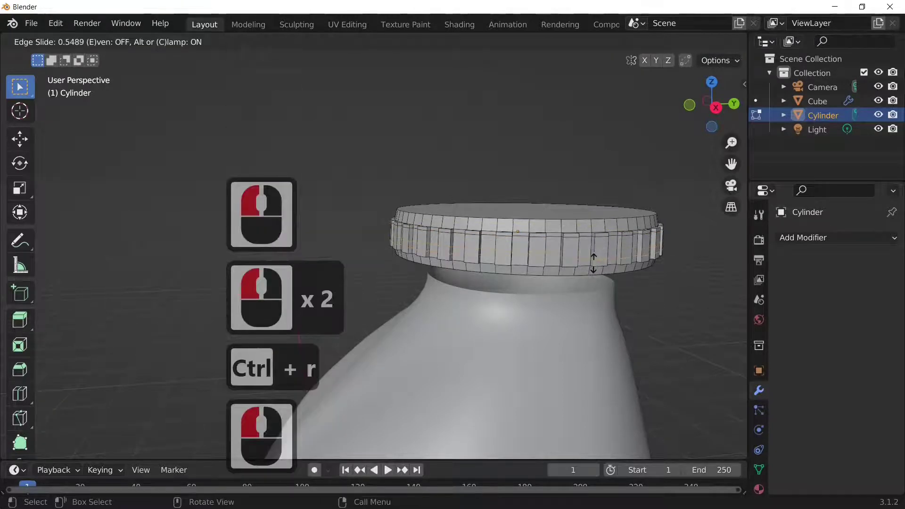
pyautogui.click(606, 231)
pyautogui.click(579, 205)
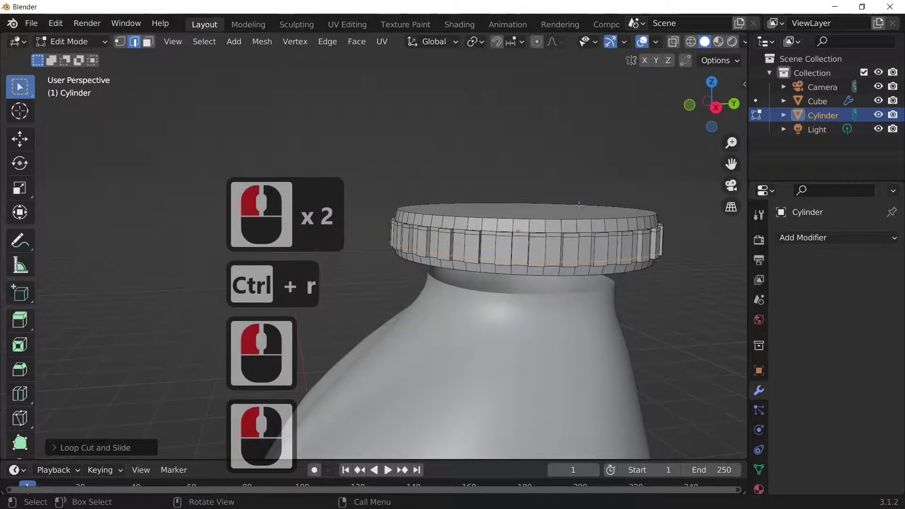
pyautogui.press('Tab')
pyautogui.click(569, 210)
pyautogui.press('Tab')
pyautogui.click(588, 209)
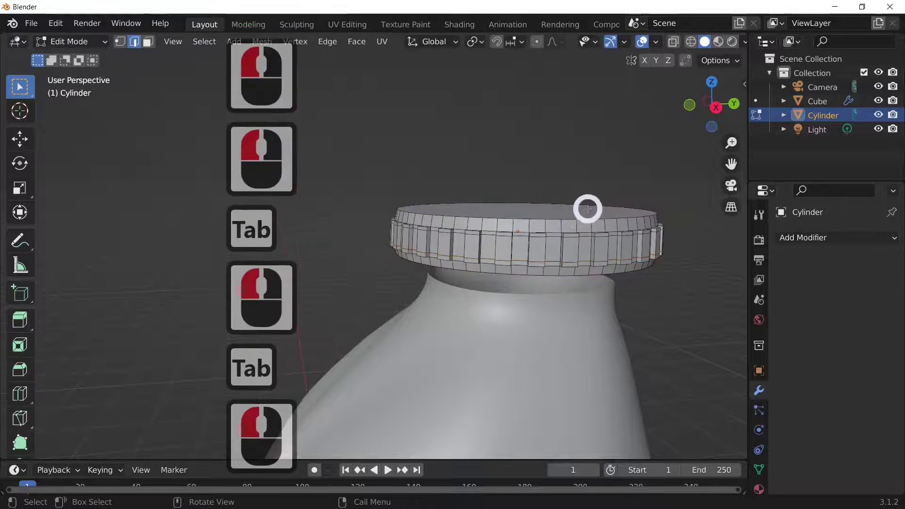
# Step: Extrude the cap's top face inward, scaled to about 0.9, and raise it by about 0.005 m along Z
pyautogui.click(149, 42)
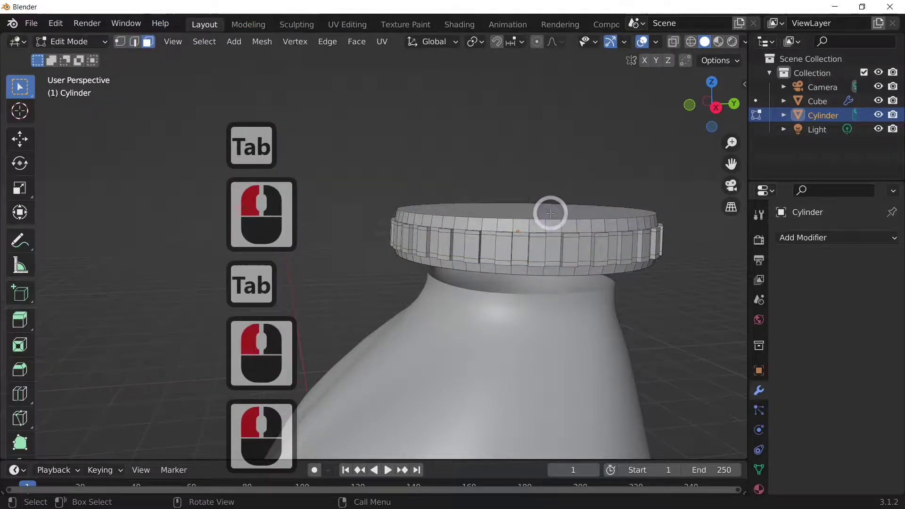
pyautogui.click(550, 210)
pyautogui.press('e')
pyautogui.press('s')
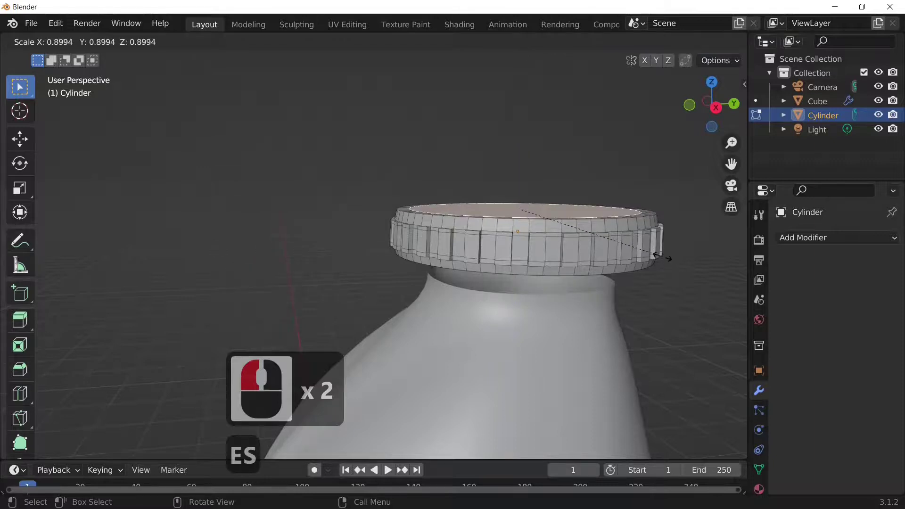
pyautogui.click(660, 256)
pyautogui.press('g')
pyautogui.press('z')
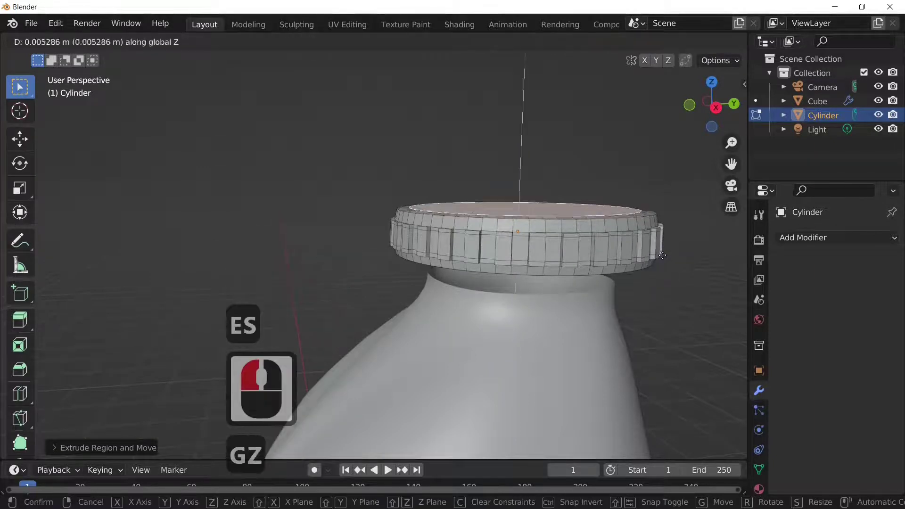
pyautogui.click(663, 253)
# Step: Extrude and scale the cap's top face inward twice more to form concentric rings, and leave mesh editing
pyautogui.press('e')
pyautogui.press('s')
pyautogui.click(642, 251)
pyautogui.press('e')
pyautogui.press('s')
pyautogui.click(615, 249)
pyautogui.press('Tab')
# Step: Select the open edge loop on the cap's underside and extrude it slightly inward to give the rim thickness
pyautogui.moveTo(615, 248); pyautogui.dragTo(566, 170, button='middle')
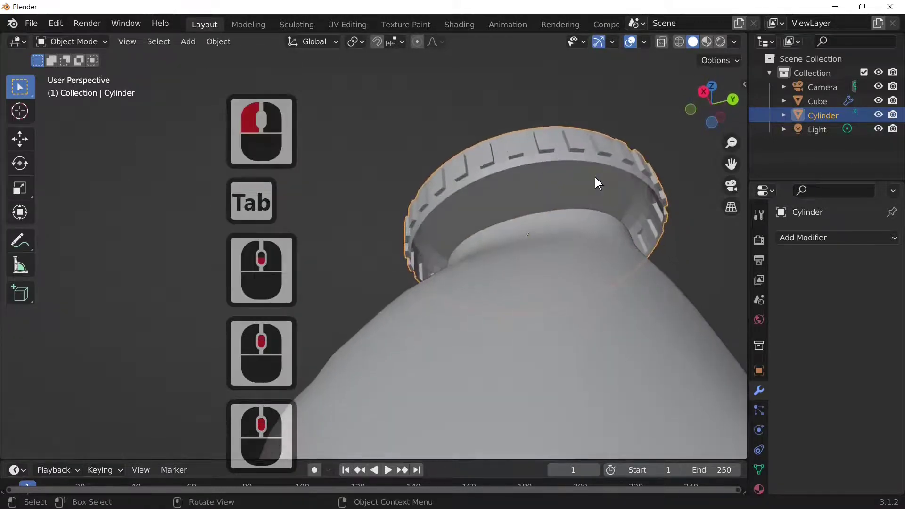
pyautogui.press('Tab')
pyautogui.press('Tab')
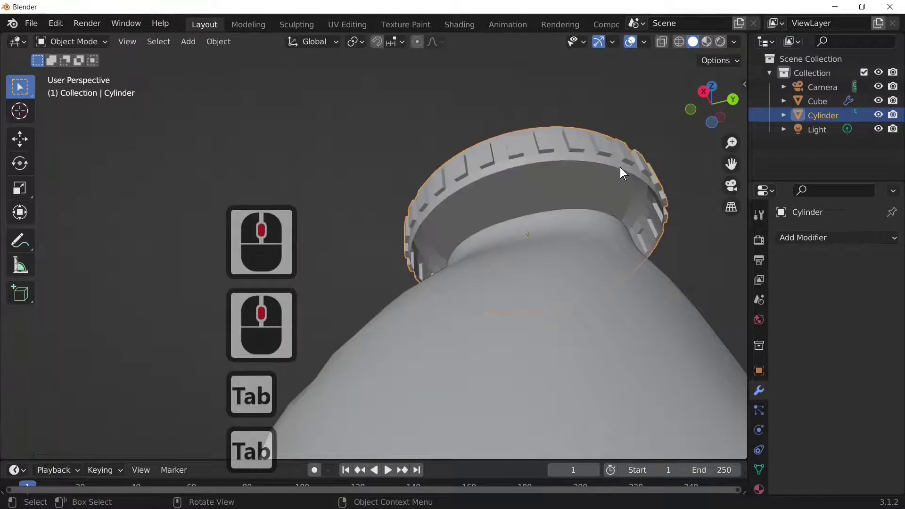
pyautogui.press('Tab')
pyautogui.click(609, 164)
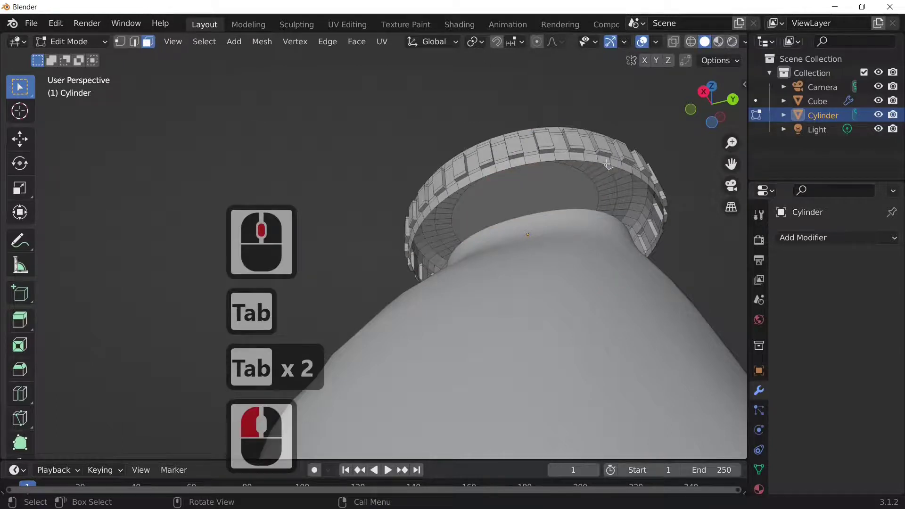
pyautogui.click(601, 160)
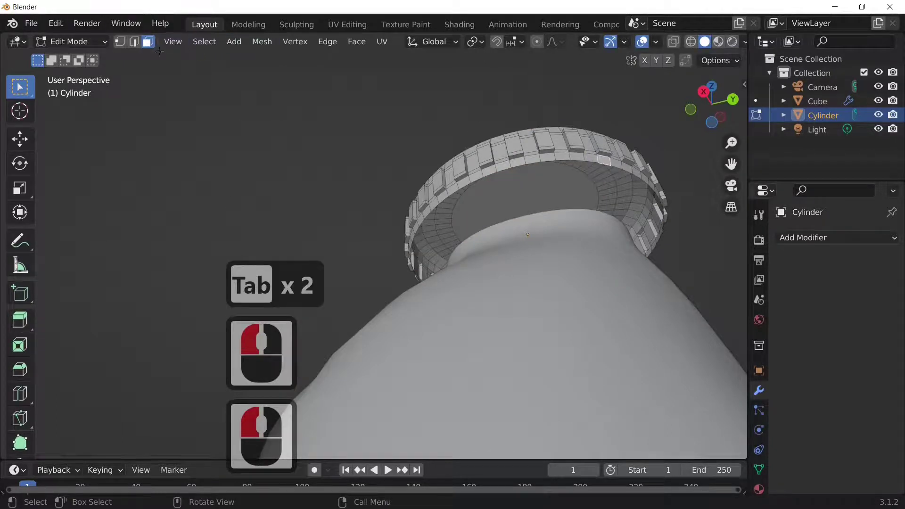
pyautogui.click(134, 42)
pyautogui.click(570, 158)
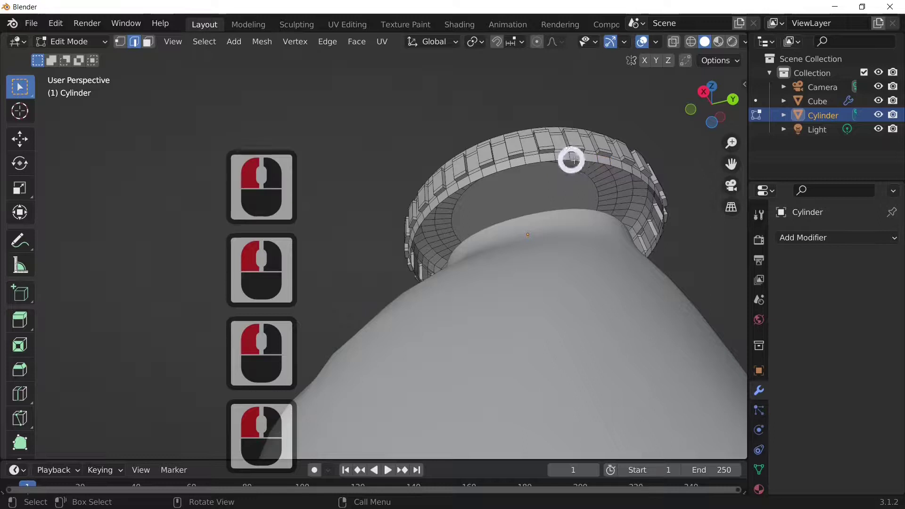
pyautogui.keyDown('alt'); pyautogui.click(580, 158); pyautogui.keyUp('alt')
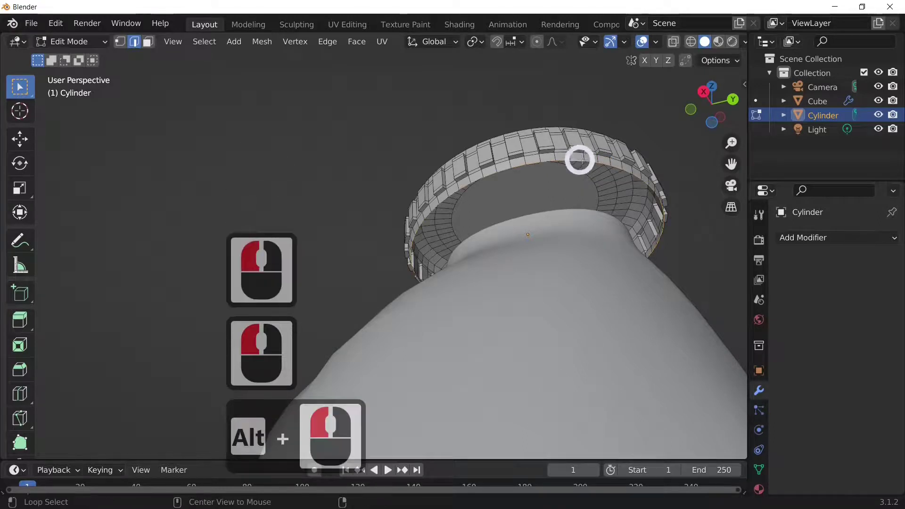
pyautogui.press('e')
pyautogui.press('s')
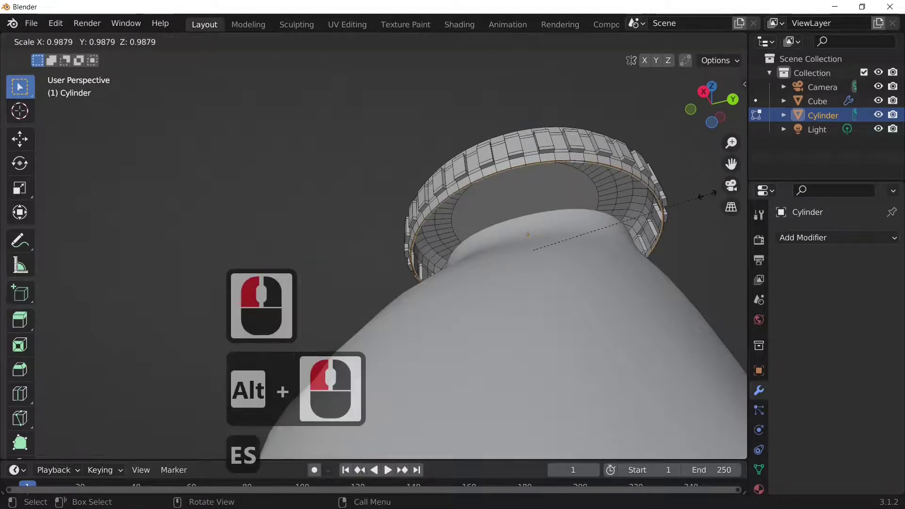
pyautogui.click(702, 196)
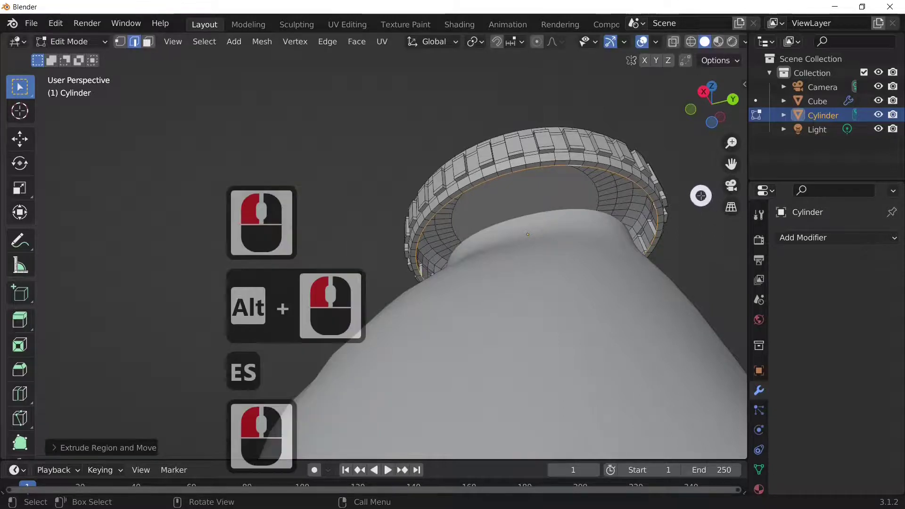
# Step: Extrude the inner rim loop upward along Z by about 0.109 m into the cap
pyautogui.press('e')
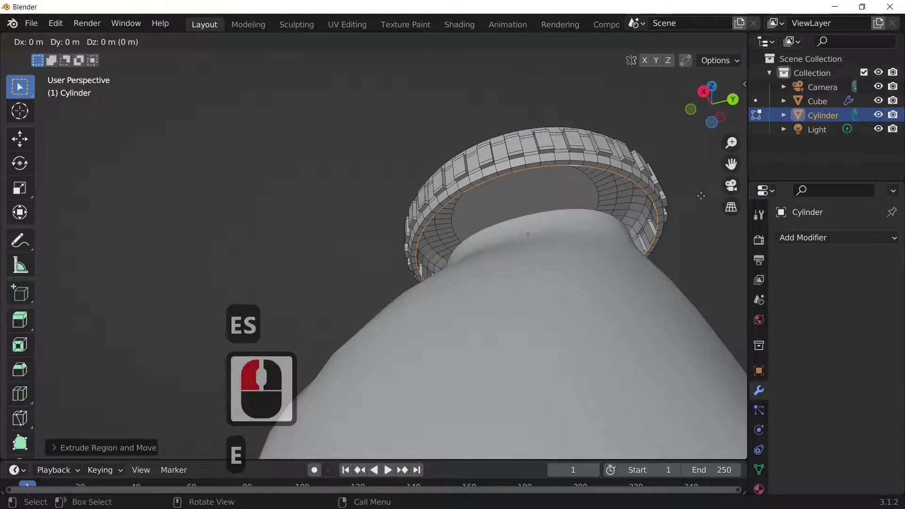
pyautogui.press('z')
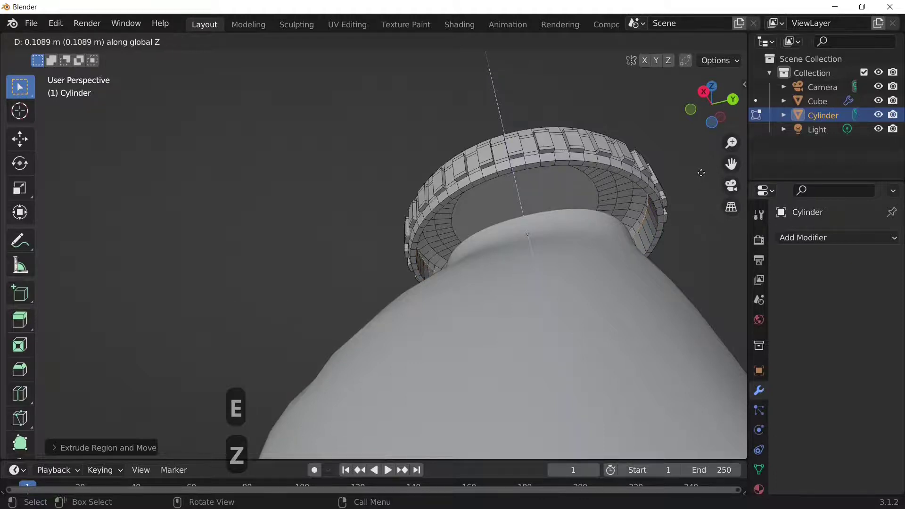
pyautogui.click(701, 173)
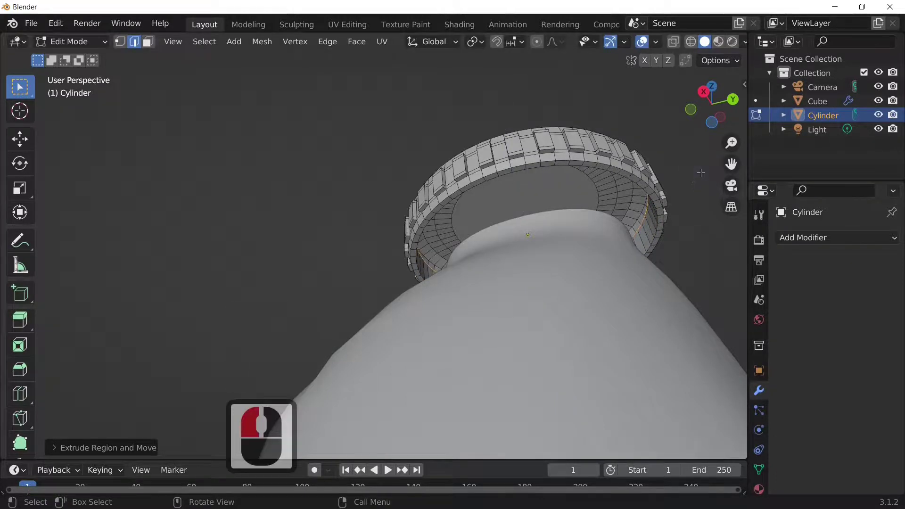
# Step: Fill the inner loop with a face, extrude and scale it inward twice, and leave mesh editing
pyautogui.press('f')
pyautogui.press('e')
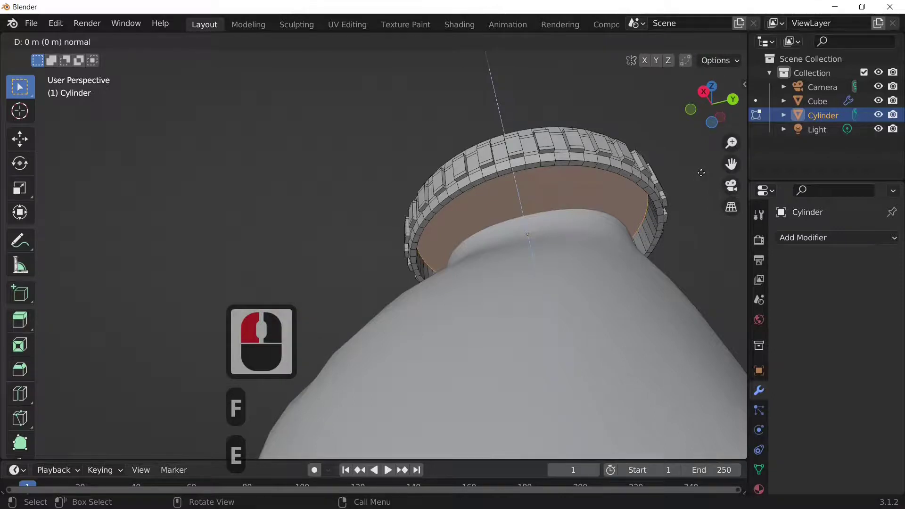
pyautogui.press('s')
pyautogui.click(638, 181)
pyautogui.press('e')
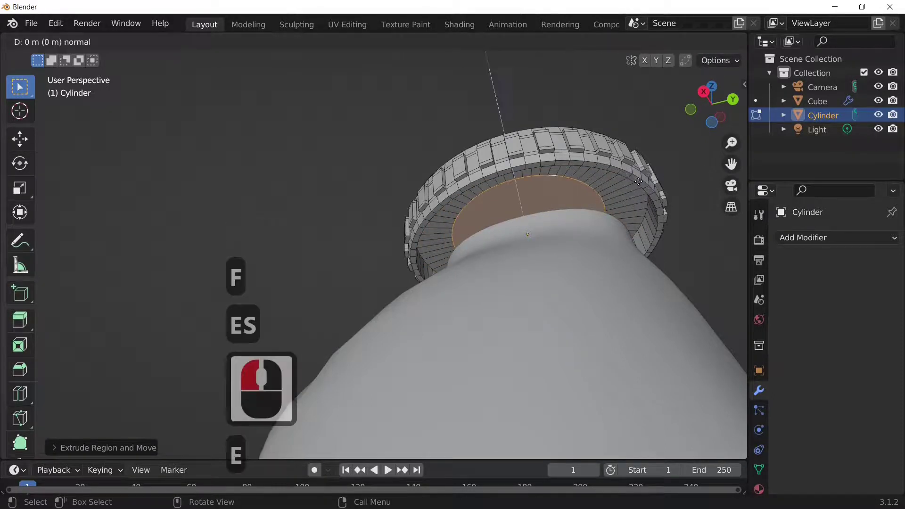
pyautogui.press('s')
pyautogui.click(647, 210)
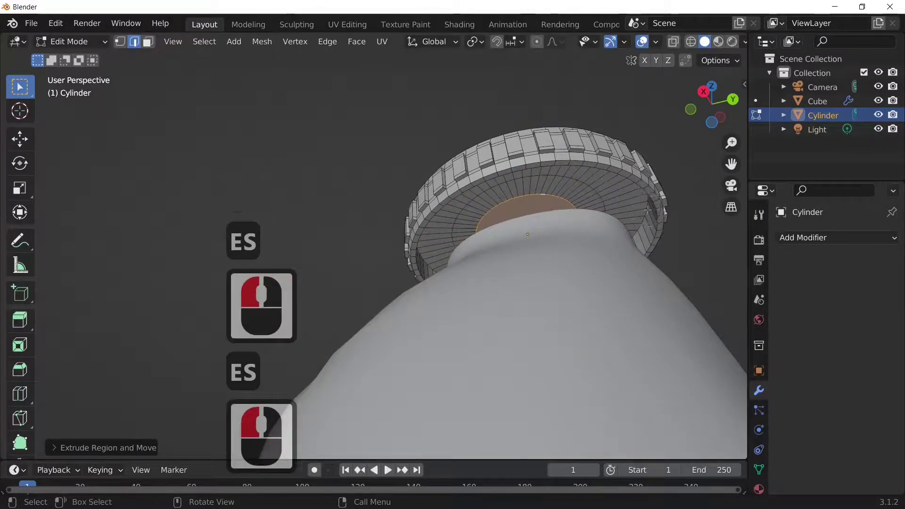
pyautogui.press('Tab')
# Step: Apply smooth shading to the cap
pyautogui.scroll(-2, 661, 225)
pyautogui.moveTo(661, 224); pyautogui.dragTo(561, 259, button='middle')
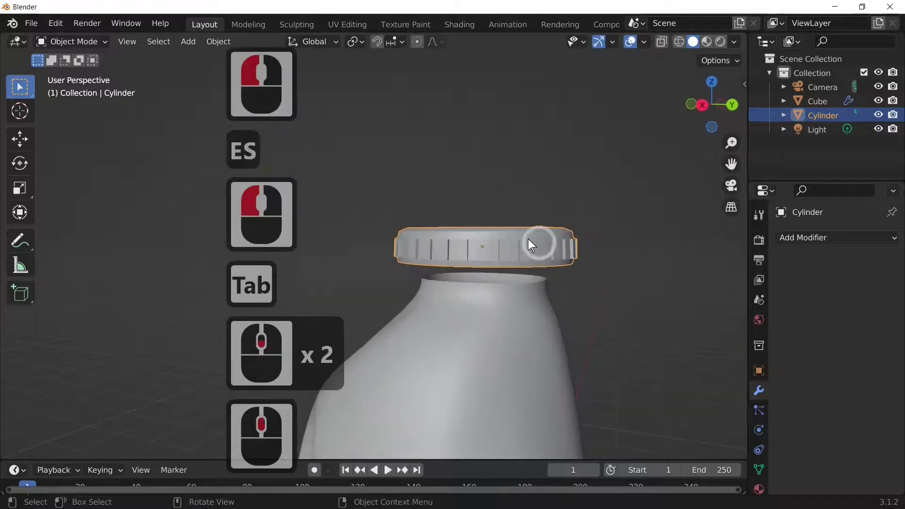
pyautogui.rightClick(530, 242)
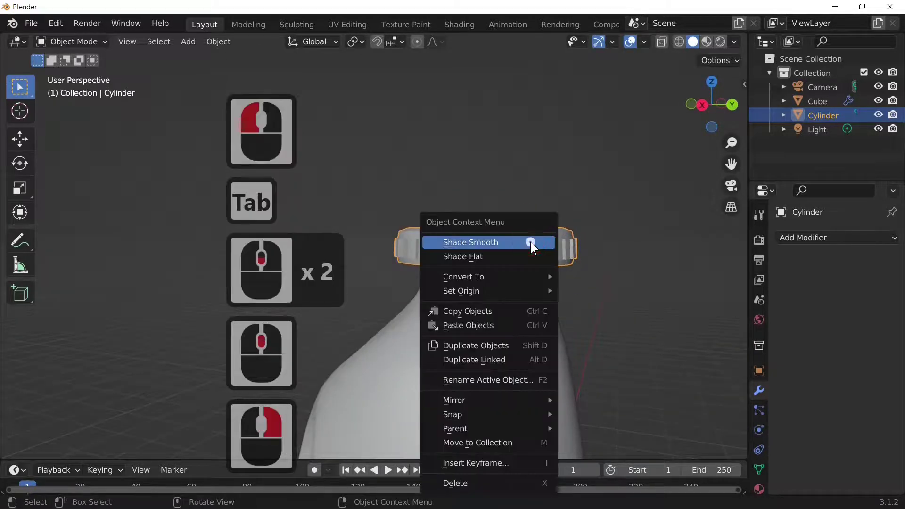
pyautogui.click(531, 242)
pyautogui.moveTo(593, 292); pyautogui.dragTo(626, 330, button='middle')
pyautogui.scroll(3, 603, 322)
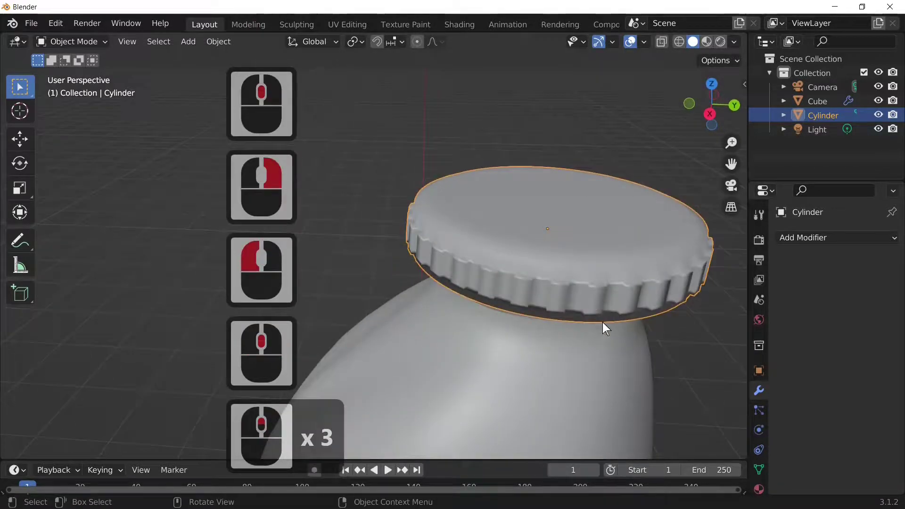
# Step: Move the cap down along Z by about 0.169 m onto the jug's neck
pyautogui.click(655, 287)
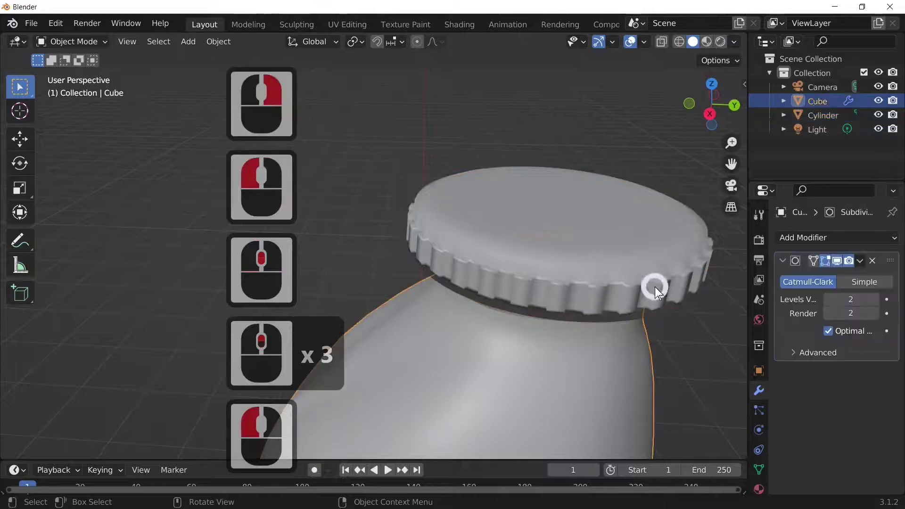
pyautogui.click(626, 289)
pyautogui.moveTo(698, 315); pyautogui.dragTo(676, 249, button='middle')
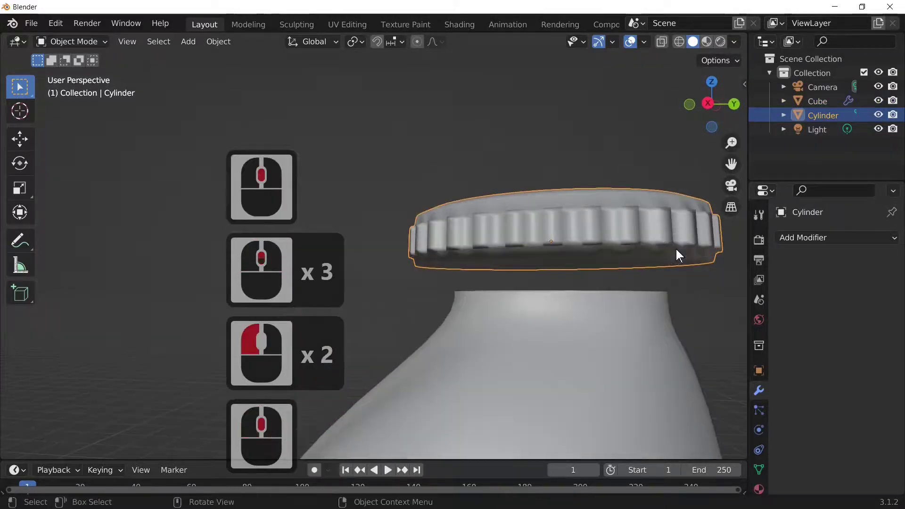
pyautogui.press('g')
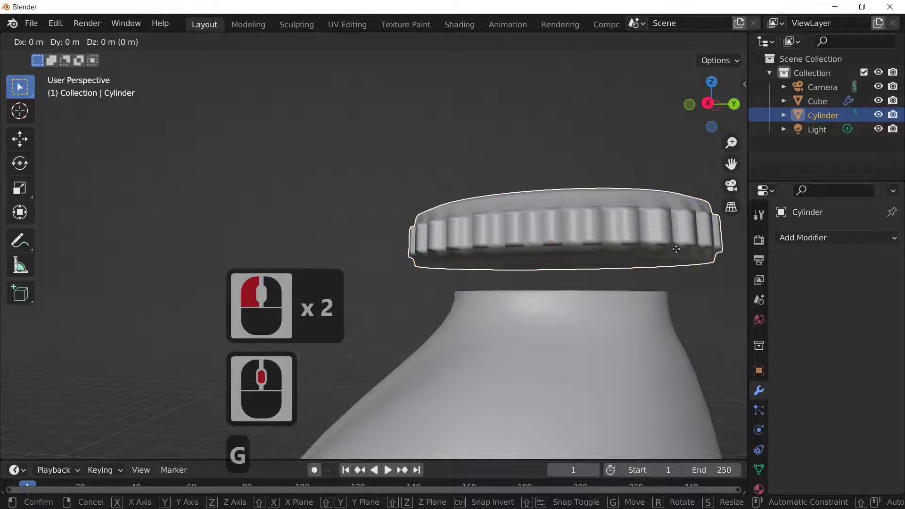
pyautogui.press('z')
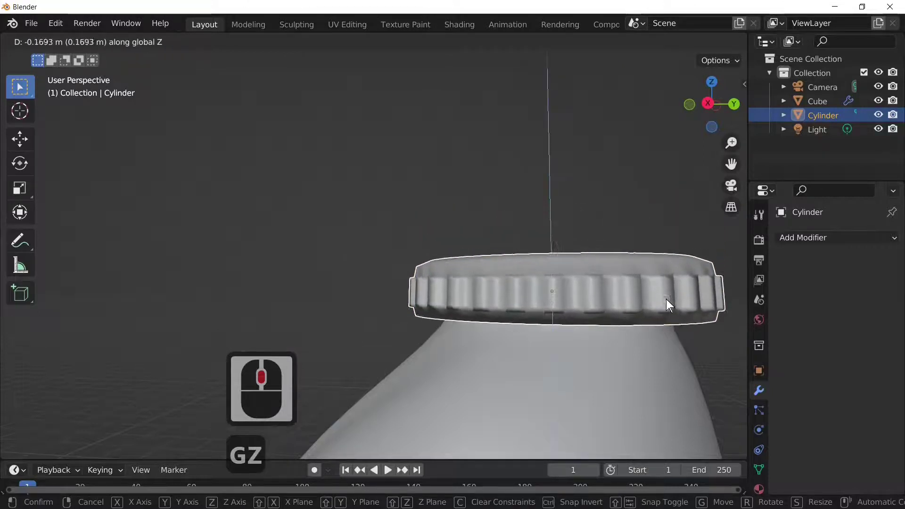
pyautogui.click(666, 299)
# Step: Scale the cap down to about 0.76 to fit the jug's neck
pyautogui.press('s')
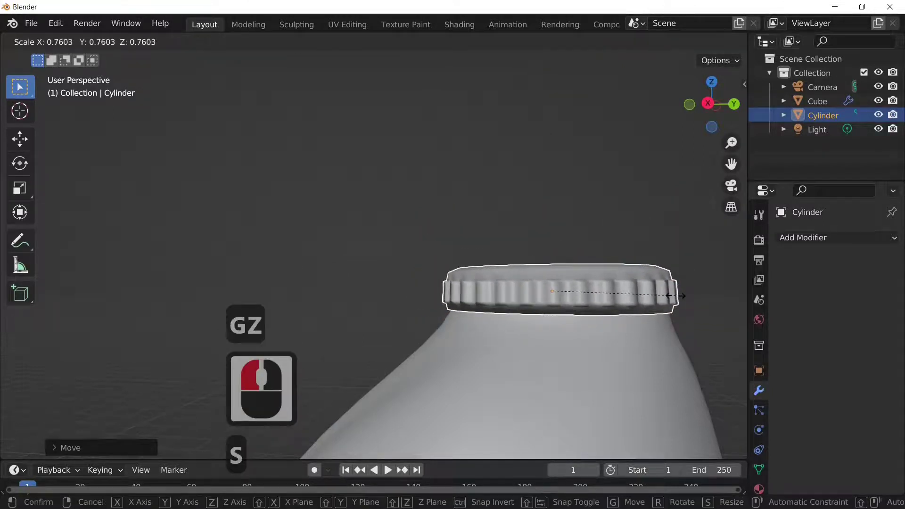
pyautogui.click(670, 308)
pyautogui.moveTo(669, 308); pyautogui.dragTo(648, 381, button='middle')
pyautogui.scroll(-7, 500, 329)
pyautogui.scroll(-3, 569, 355)
pyautogui.scroll(3, 555, 356)
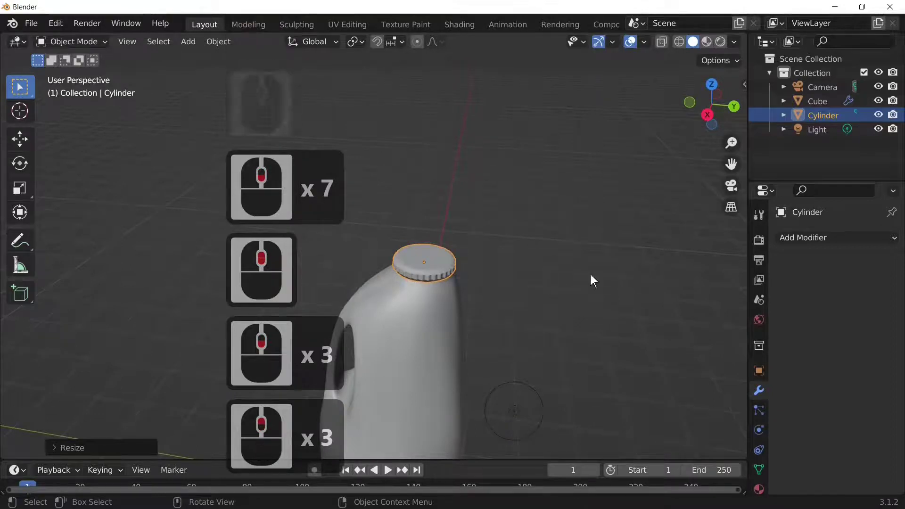
# Step: Create a new material for the cap
pyautogui.click(759, 488)
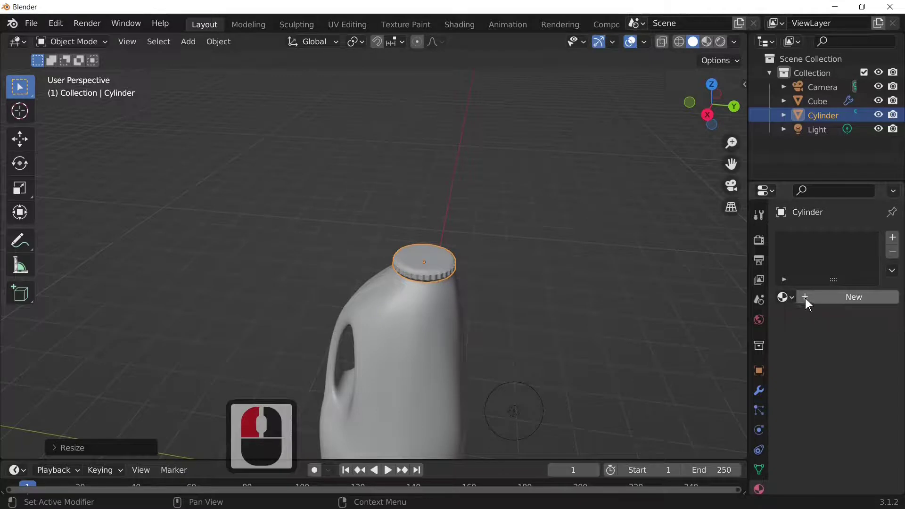
pyautogui.click(784, 297)
pyautogui.click(855, 294)
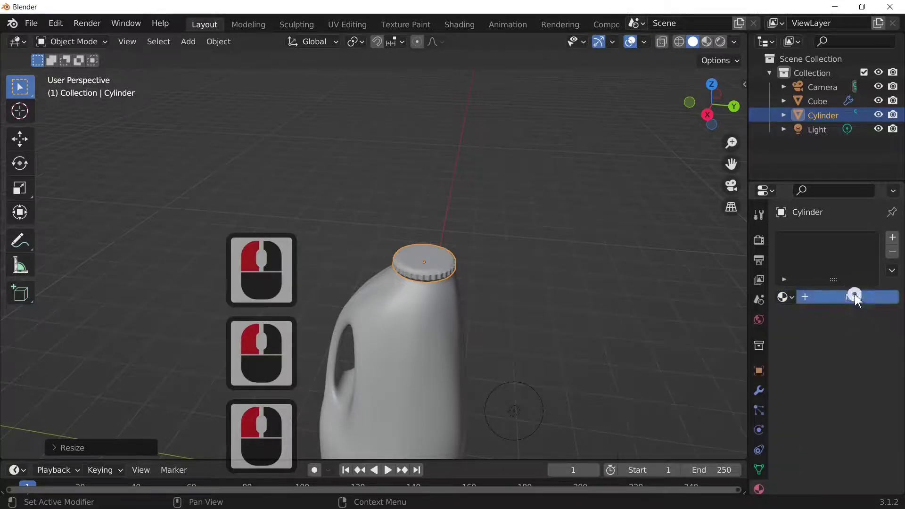
# Step: Give the cap's new material a darkened green base color, about hue 0.339 and saturation 0.870, and preview it in rendered shading
pyautogui.click(855, 294)
pyautogui.click(857, 444)
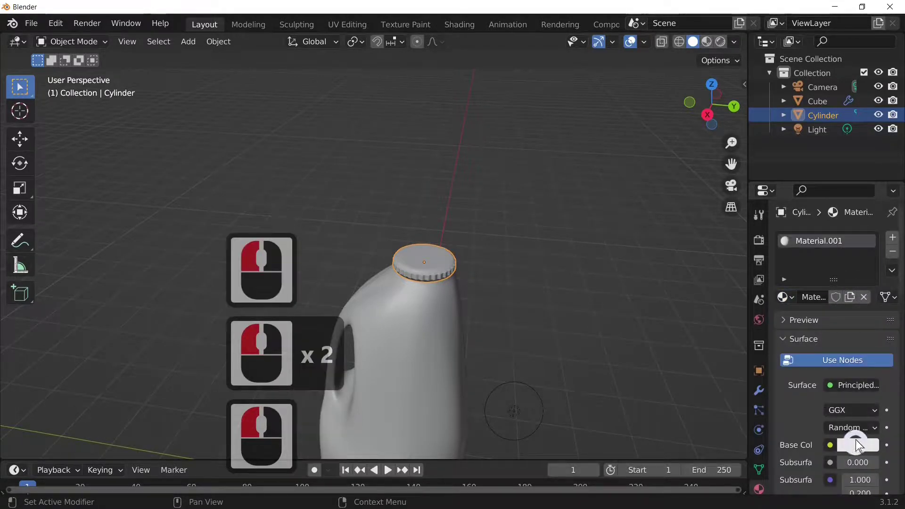
pyautogui.moveTo(789, 291); pyautogui.dragTo(779, 275)
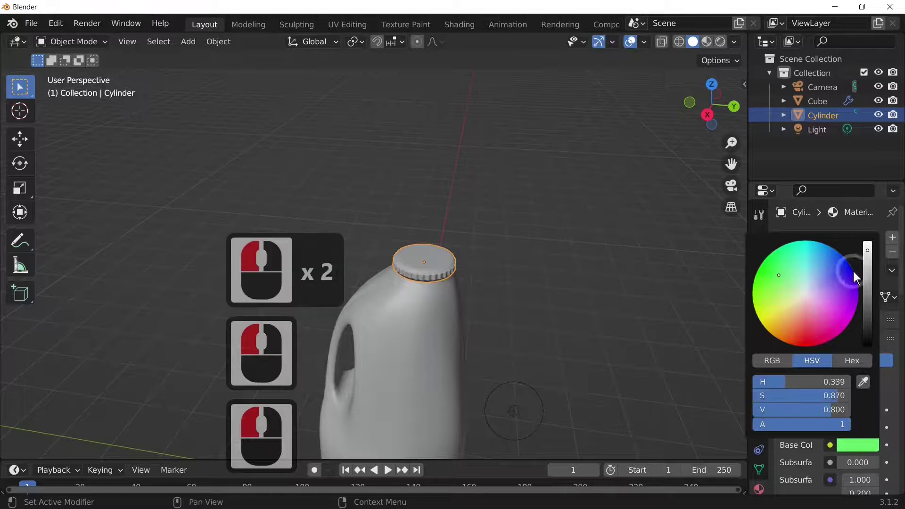
pyautogui.moveTo(868, 267); pyautogui.dragTo(867, 284)
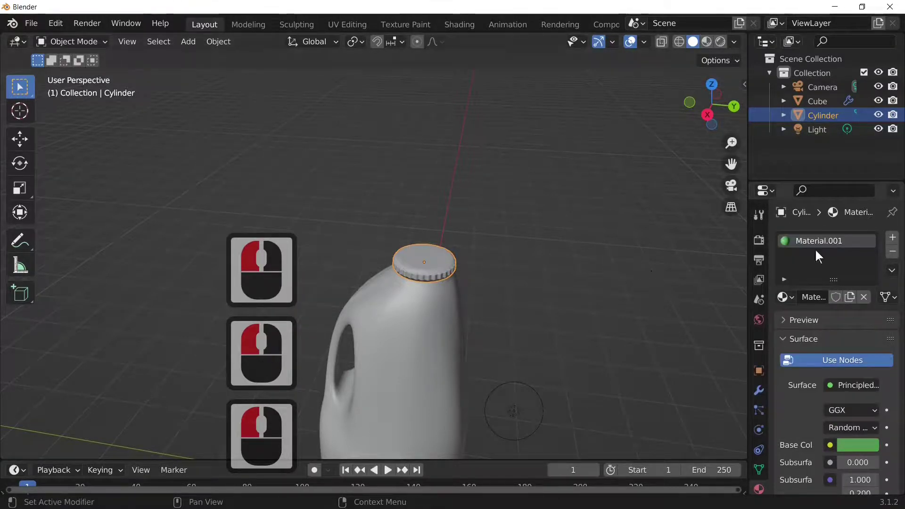
pyautogui.click(719, 42)
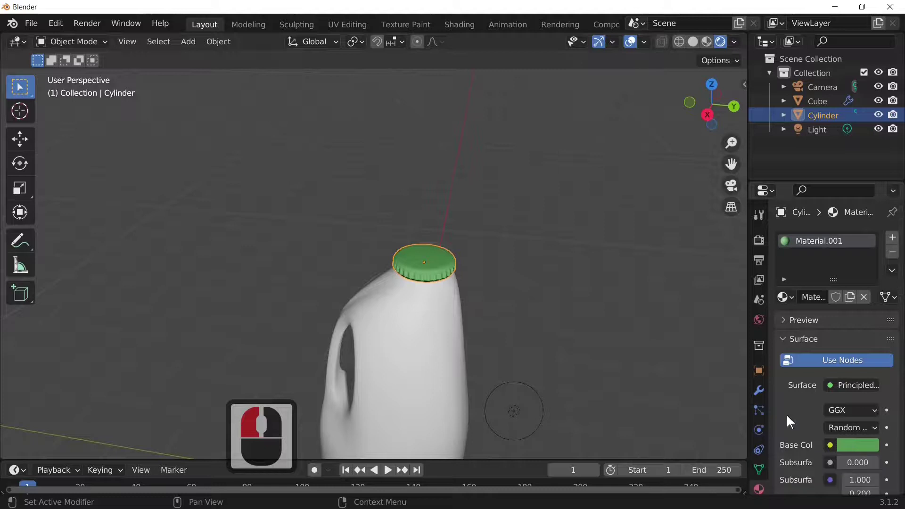
# Step: Change the cap material's surface shader to Velvet BSDF
pyautogui.scroll(-11, 788, 437)
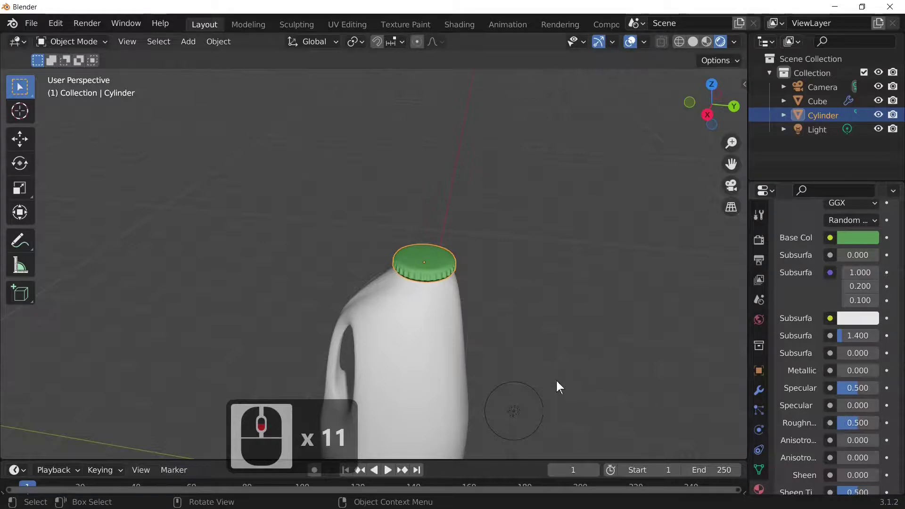
pyautogui.scroll(5, 865, 320)
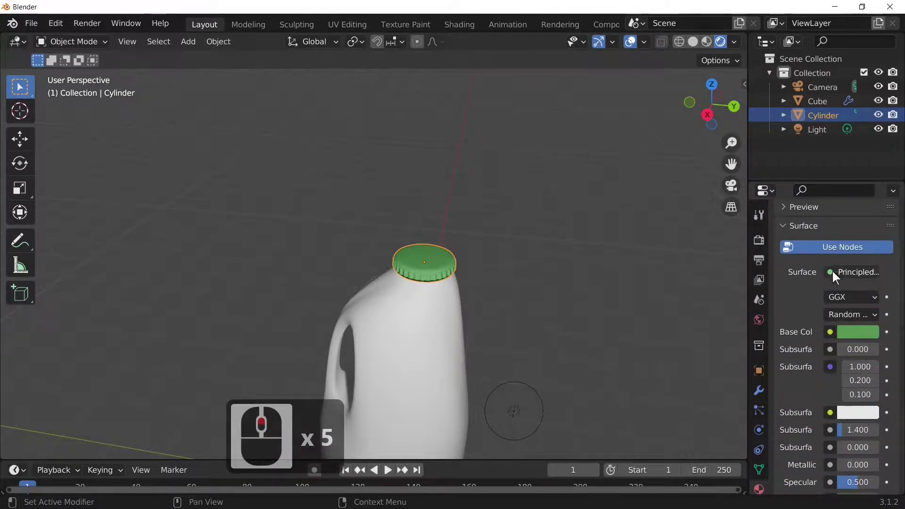
pyautogui.click(832, 272)
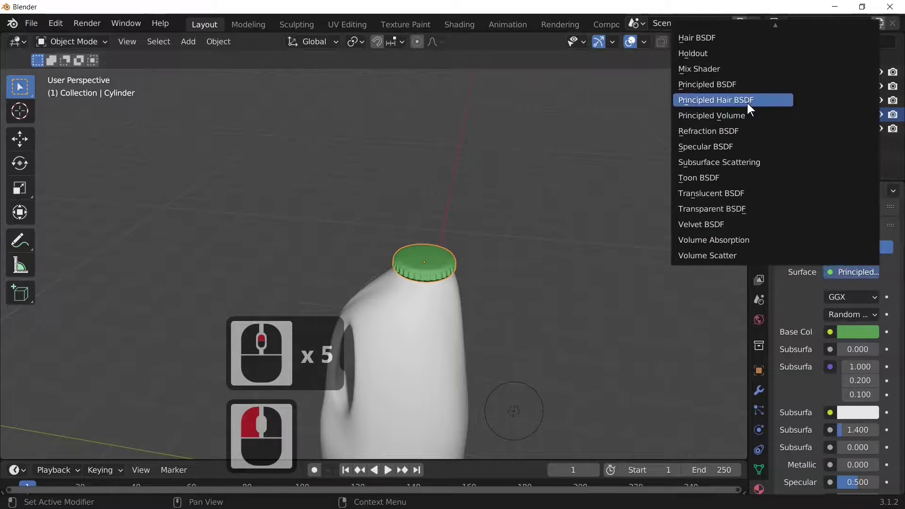
pyautogui.scroll(6, 752, 216)
pyautogui.scroll(13, 752, 216)
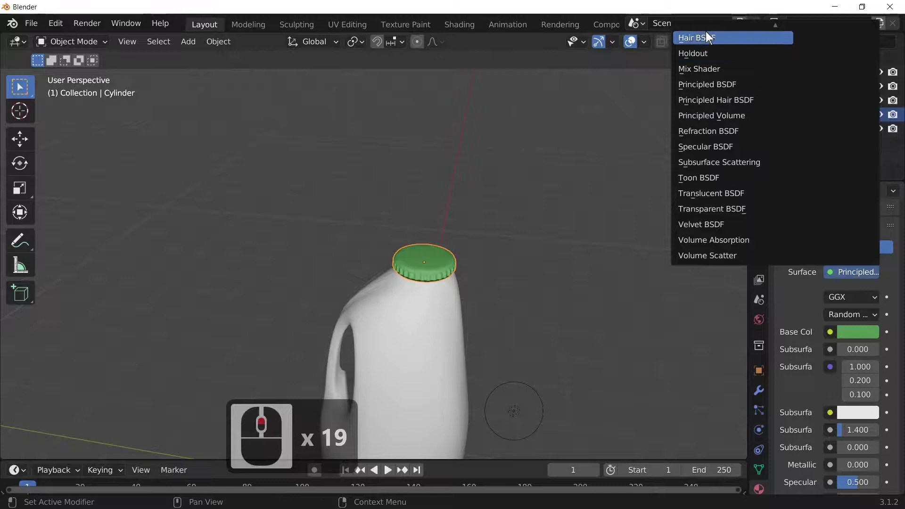
pyautogui.scroll(2, 706, 31)
pyautogui.scroll(2, 706, 31)
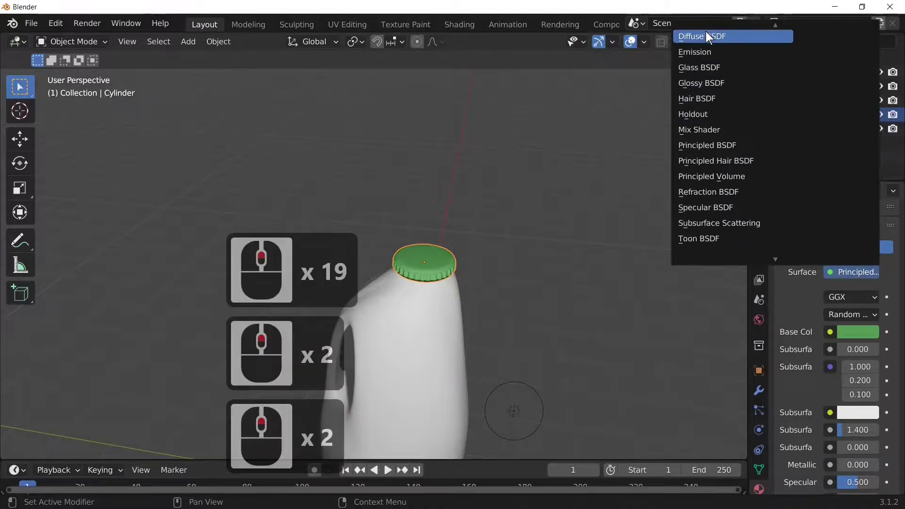
pyautogui.scroll(1, 705, 32)
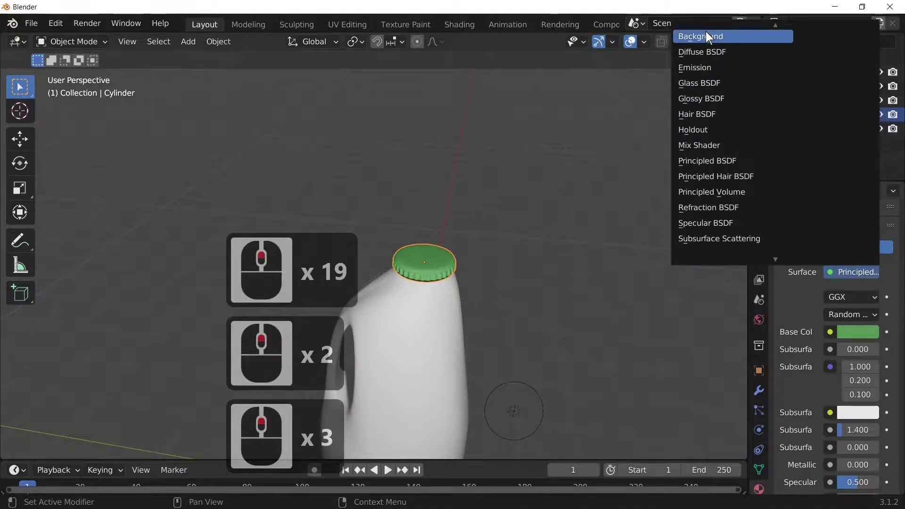
pyautogui.scroll(2, 705, 32)
pyautogui.scroll(3, 705, 37)
pyautogui.scroll(-12, 702, 60)
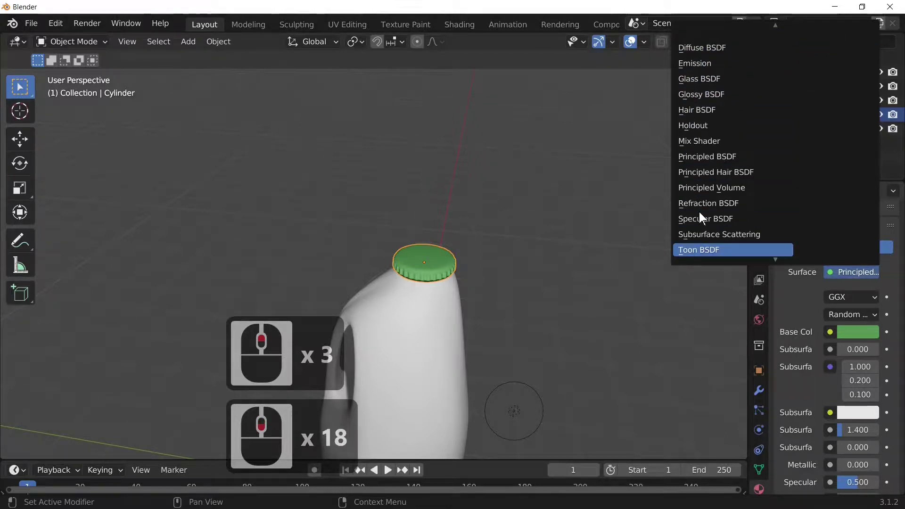
pyautogui.scroll(-3, 701, 215)
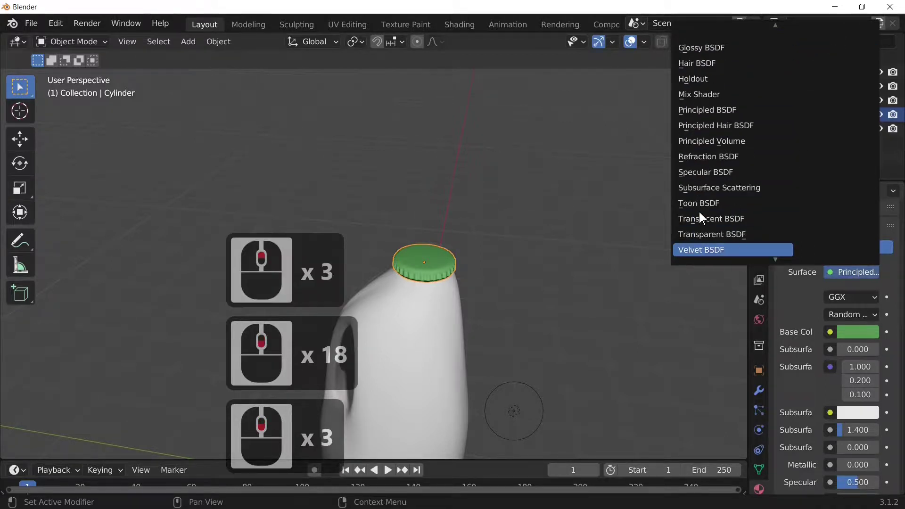
pyautogui.click(716, 245)
# Step: Set the cap's Velvet color to dark green, about hue 0.332, saturation 0.905 and value 0.124
pyautogui.click(862, 293)
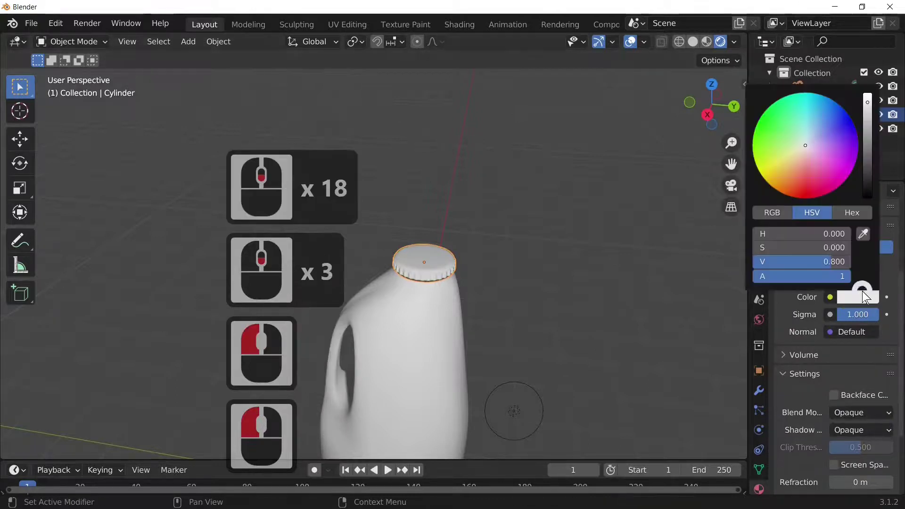
pyautogui.click(790, 135)
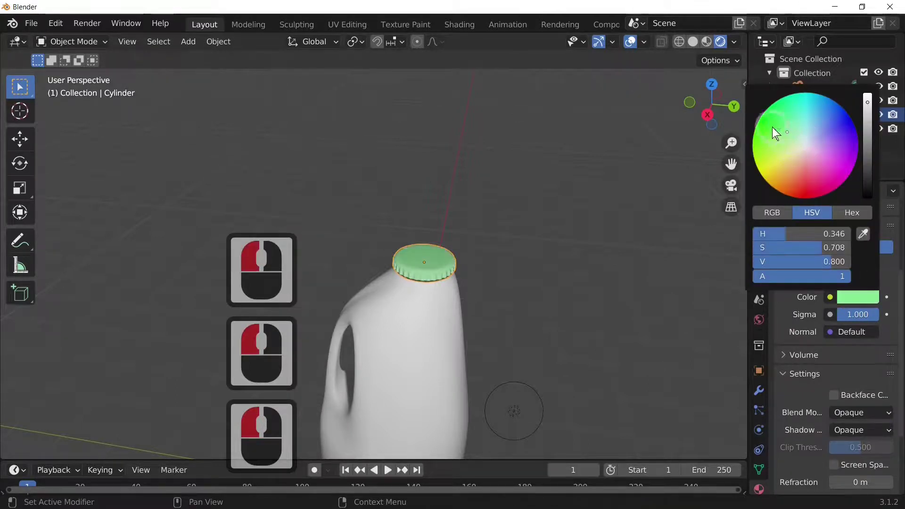
pyautogui.click(772, 126)
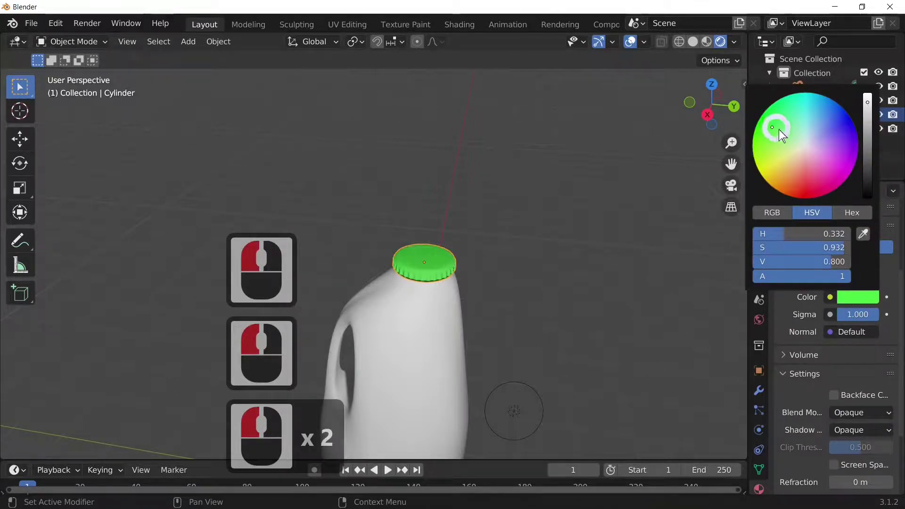
pyautogui.doubleClick(866, 140)
pyautogui.moveTo(867, 139); pyautogui.dragTo(868, 159)
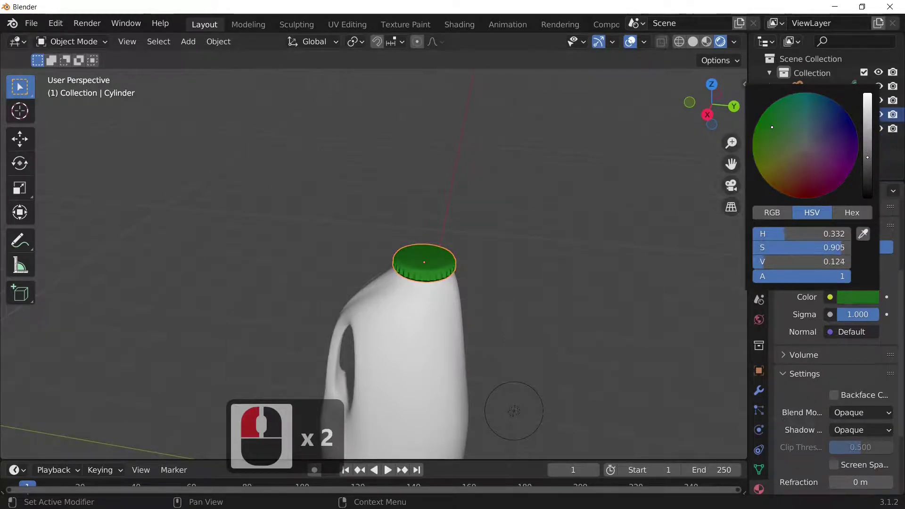
# Step: Select the jug body and examine its neck, handle side and underside in the rendered preview
pyautogui.scroll(5, 514, 316)
pyautogui.moveTo(521, 306); pyautogui.dragTo(527, 327, button='middle')
pyautogui.click(527, 327)
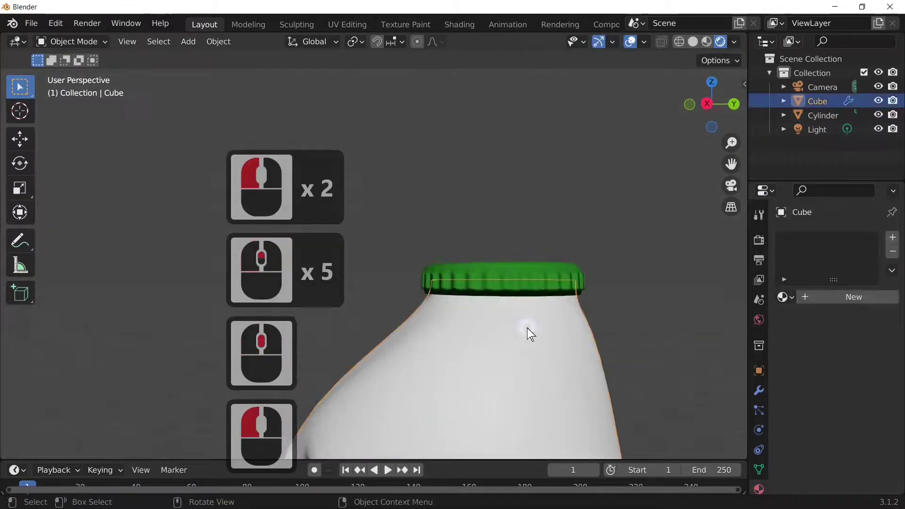
pyautogui.scroll(-3, 579, 344)
pyautogui.moveTo(579, 344); pyautogui.dragTo(198, 408, button='middle')
pyautogui.scroll(-5, 586, 352)
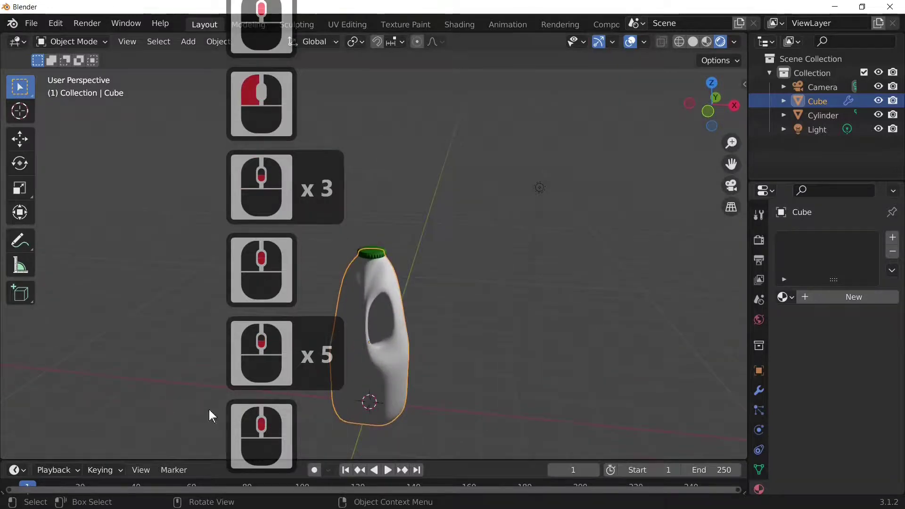
pyautogui.scroll(3, 199, 414)
pyautogui.moveTo(454, 404); pyautogui.dragTo(387, 446, button='middle')
pyautogui.scroll(-3, 414, 424)
pyautogui.scroll(1, 399, 446)
pyautogui.scroll(-2, 401, 445)
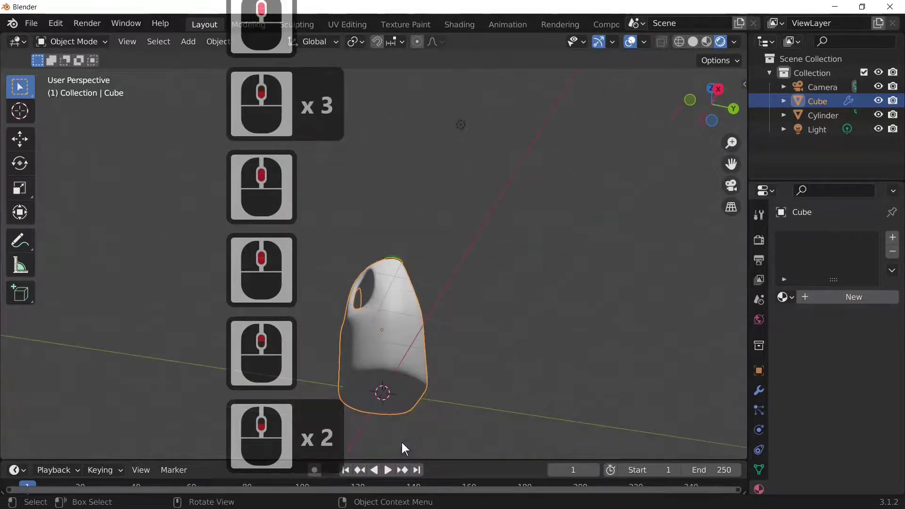
pyautogui.click(403, 383)
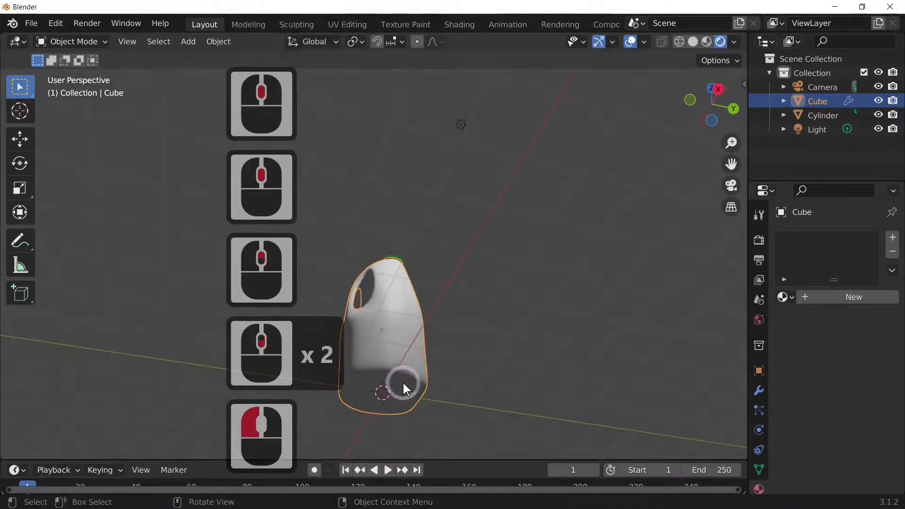
# Step: Enter Edit Mode on the jug in face selection and try picking faces on its underside
pyautogui.press('Tab')
pyautogui.click(393, 385)
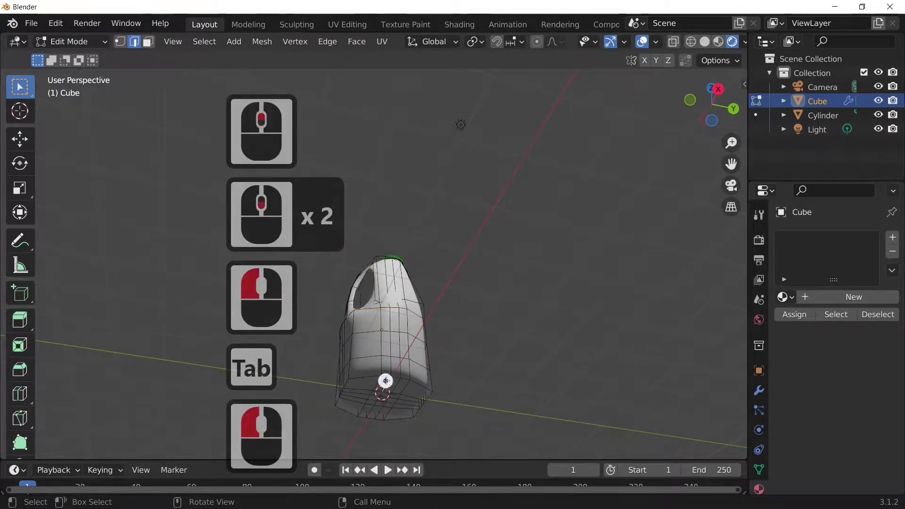
pyautogui.click(148, 49)
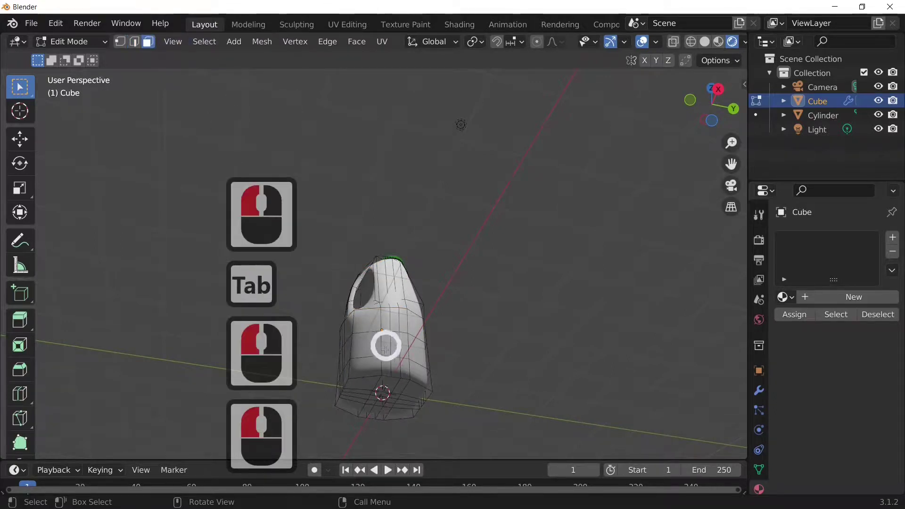
pyautogui.click(397, 387)
pyautogui.keyDown('ctrl'); pyautogui.click(395, 378); pyautogui.keyUp('ctrl')
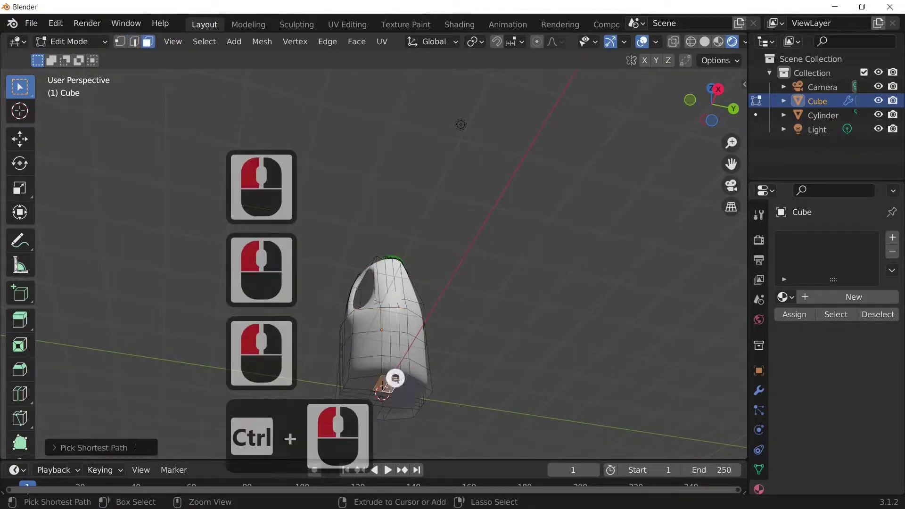
pyautogui.keyDown('ctrl'); pyautogui.click(400, 389); pyautogui.keyUp('ctrl')
pyautogui.moveTo(394, 380); pyautogui.dragTo(407, 286, button='middle')
pyautogui.click(404, 265)
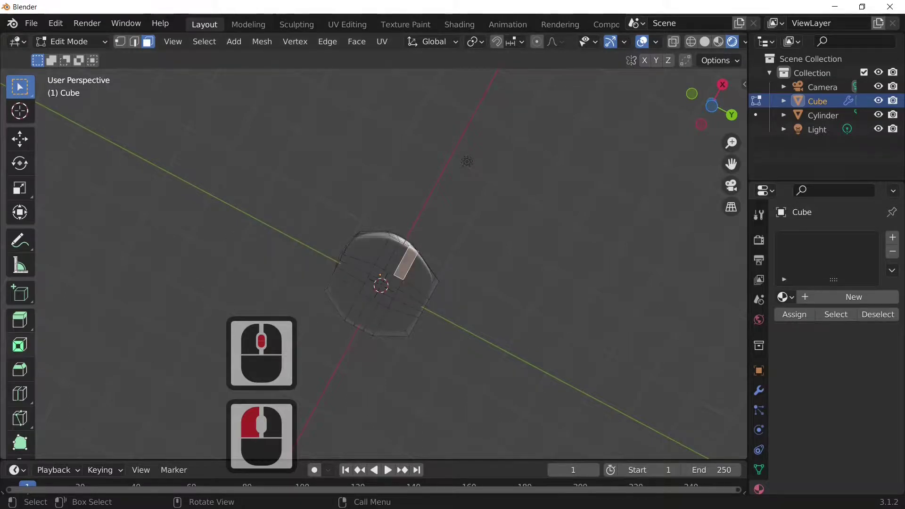
pyautogui.moveTo(545, 292); pyautogui.dragTo(518, 296)
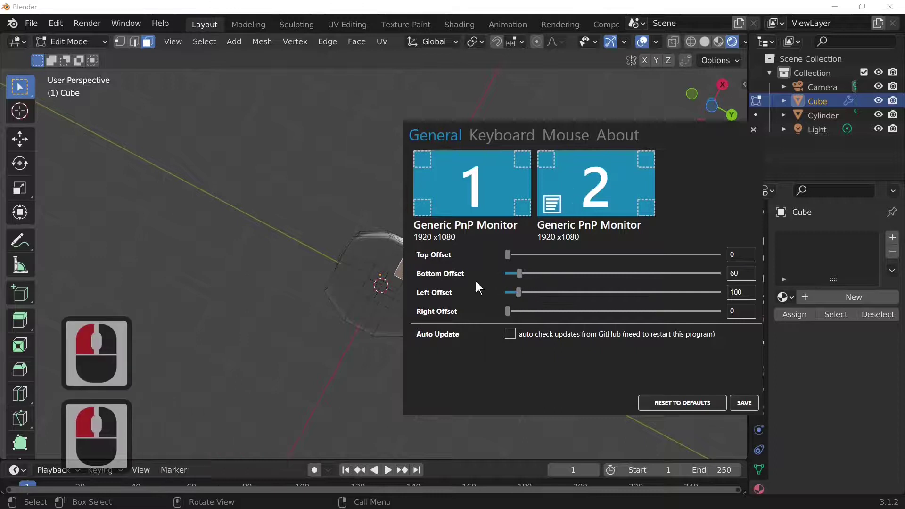
pyautogui.click(351, 349)
# Step: Select the central strips of faces running across the jug's underside
pyautogui.click(402, 265)
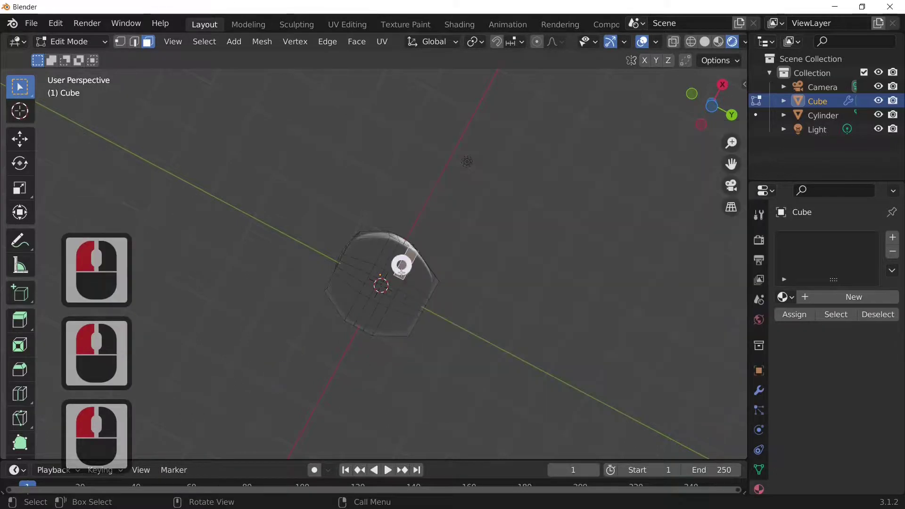
pyautogui.keyDown('ctrl'); pyautogui.click(372, 324); pyautogui.keyUp('ctrl')
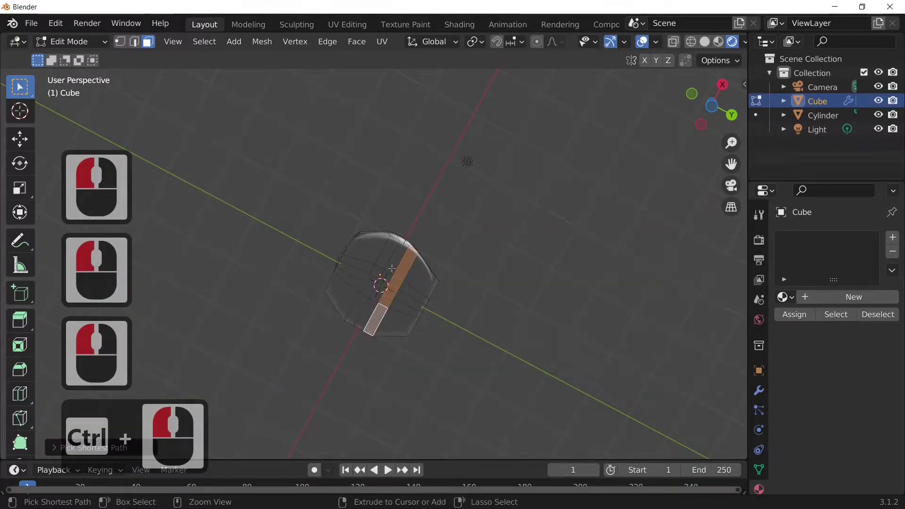
pyautogui.keyDown('ctrl'); pyautogui.click(388, 254); pyautogui.keyUp('ctrl')
pyautogui.keyDown('ctrl'); pyautogui.click(369, 281); pyautogui.keyUp('ctrl')
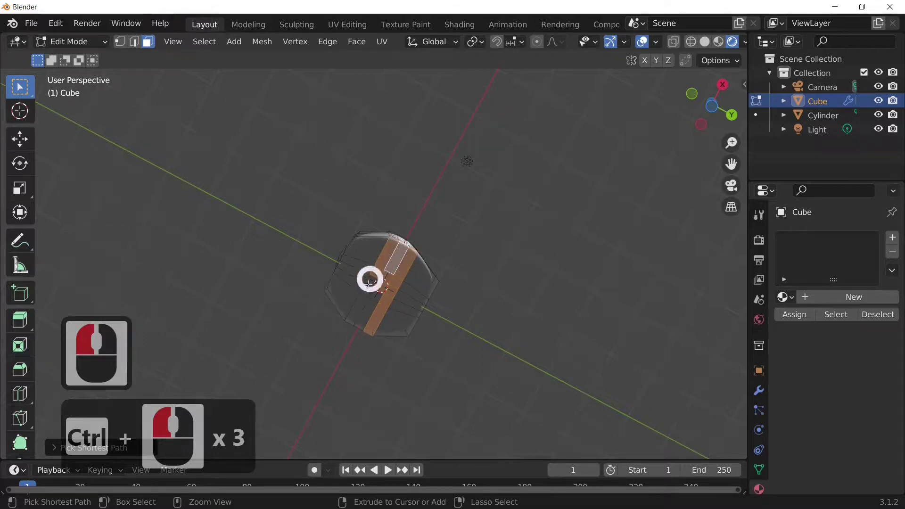
pyautogui.keyDown('shift'); pyautogui.click(360, 309); pyautogui.keyUp('shift')
pyautogui.keyDown('shift'); pyautogui.click(363, 297); pyautogui.keyUp('shift')
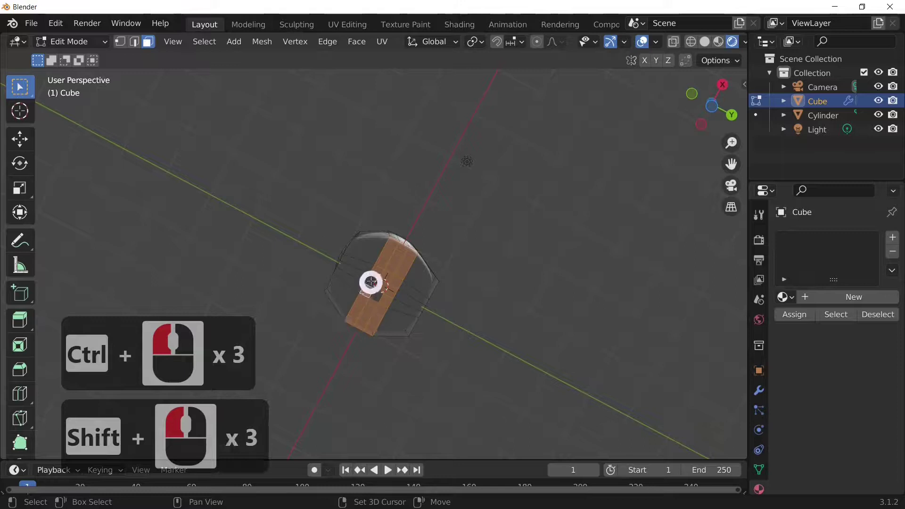
# Step: Move the selected base faces up along Z by about 0.2 m to hollow the jug's underside, then return to Object Mode
pyautogui.moveTo(398, 338); pyautogui.dragTo(426, 474, button='middle')
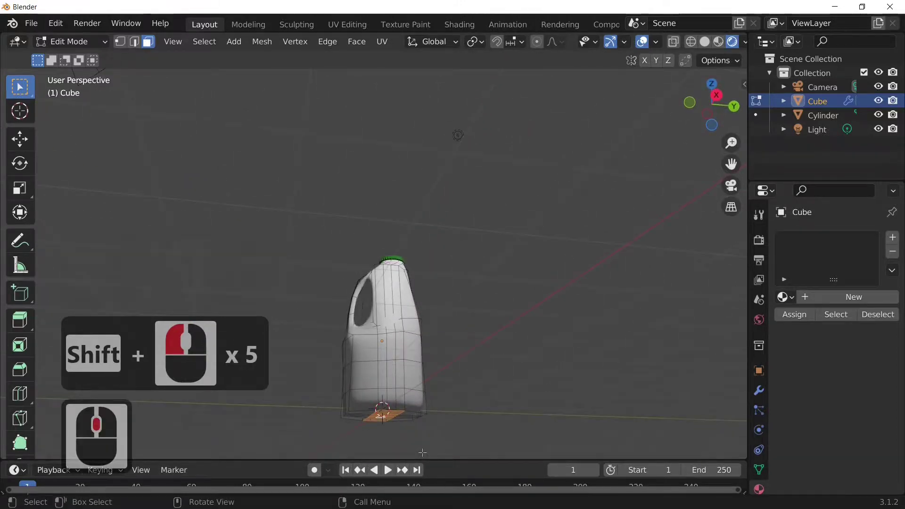
pyautogui.press('g')
pyautogui.press('z')
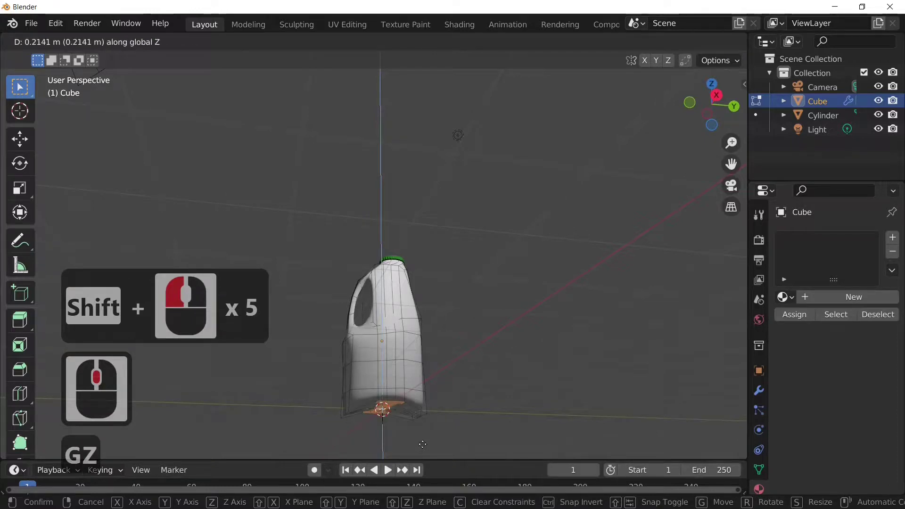
pyautogui.click(423, 448)
pyautogui.press('capslock')
pyautogui.press('Tab')
# Step: Set the world background color to black
pyautogui.moveTo(455, 428); pyautogui.dragTo(679, 281, button='middle')
pyautogui.click(758, 321)
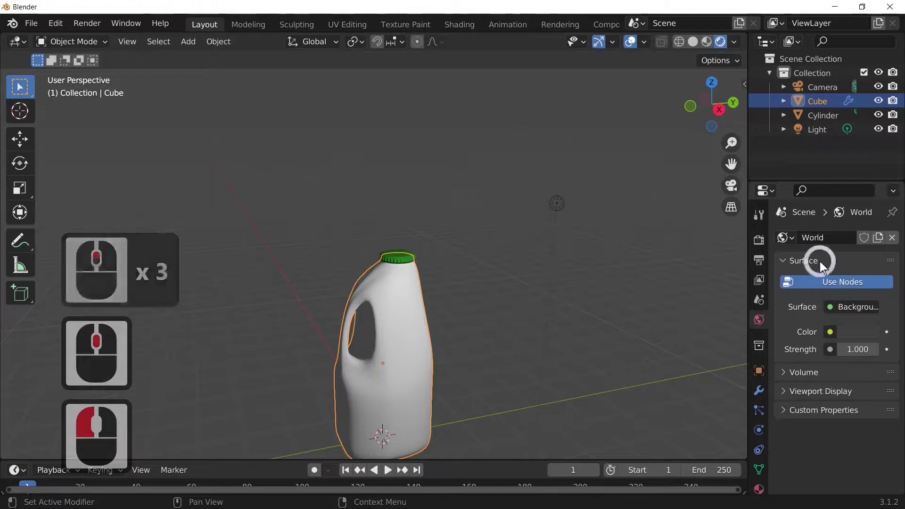
pyautogui.click(865, 332)
pyautogui.moveTo(872, 193); pyautogui.dragTo(864, 273)
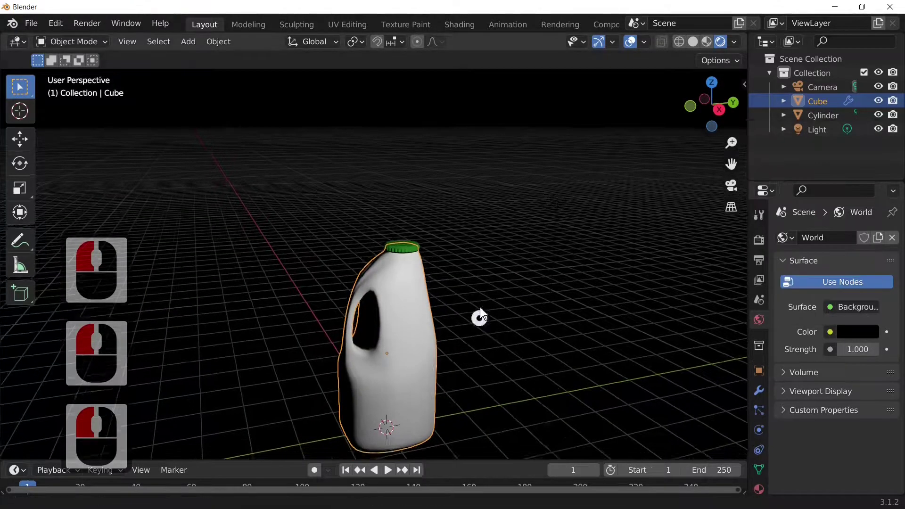
# Step: Add a plane mesh at the base of the jug
pyautogui.keyDown('shift'); pyautogui.moveTo(480, 309); pyautogui.dragTo(471, 214, button='middle'); pyautogui.keyUp('shift')
pyautogui.click(186, 41)
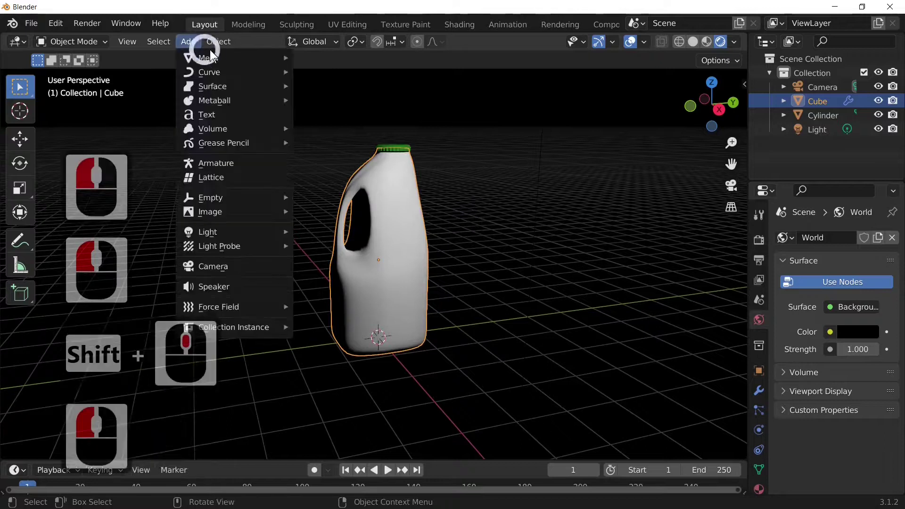
pyautogui.moveTo(208, 56)
pyautogui.click(332, 56)
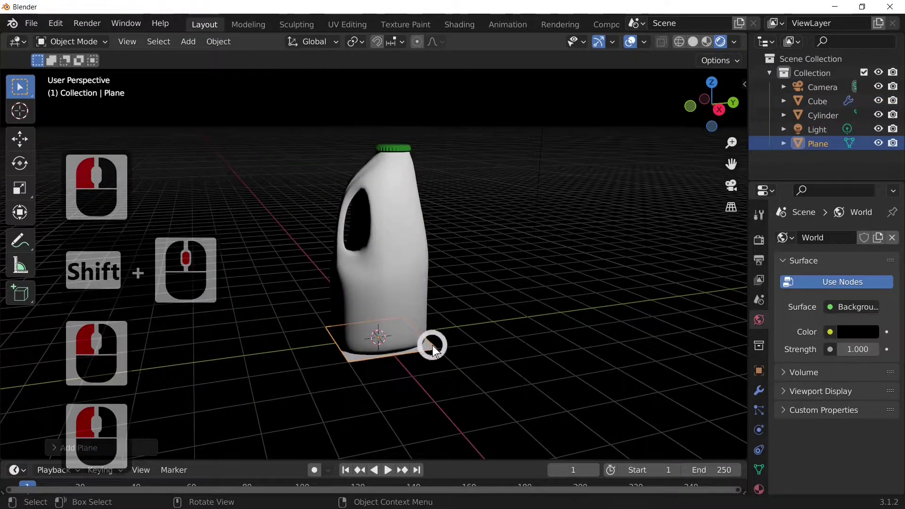
# Step: Scale the plane up uniformly to form a broad ground surface several times wider than the jug
pyautogui.press('s')
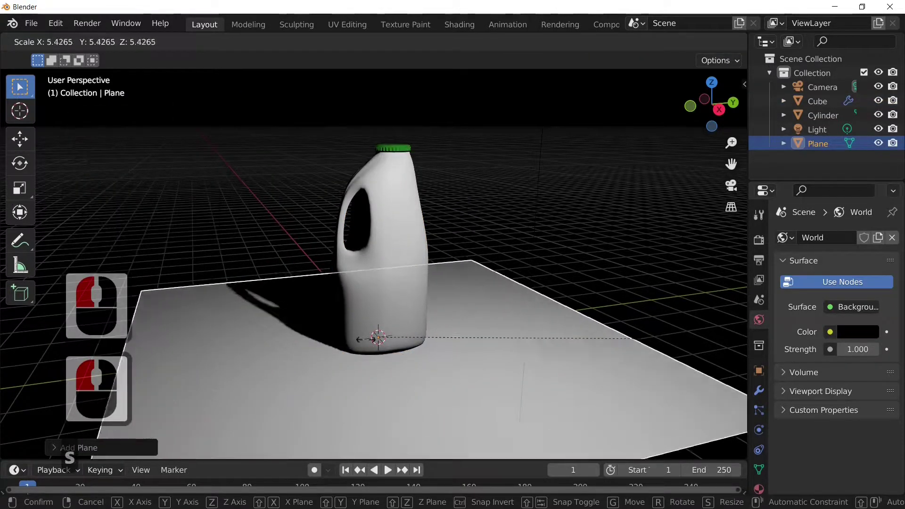
pyautogui.click(420, 443)
pyautogui.scroll(-7, 448, 416)
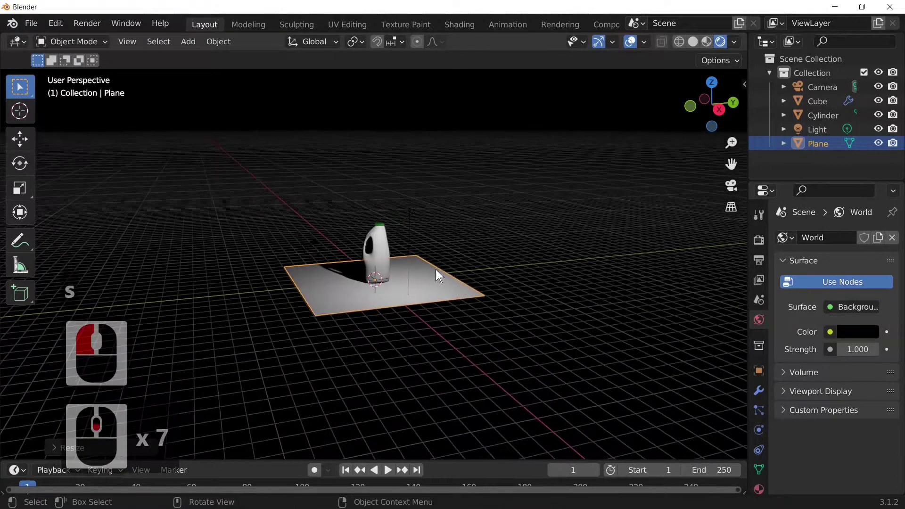
# Step: Select the scene light and rotate it, first freely in the view and finally around the global X axis
pyautogui.click(429, 214)
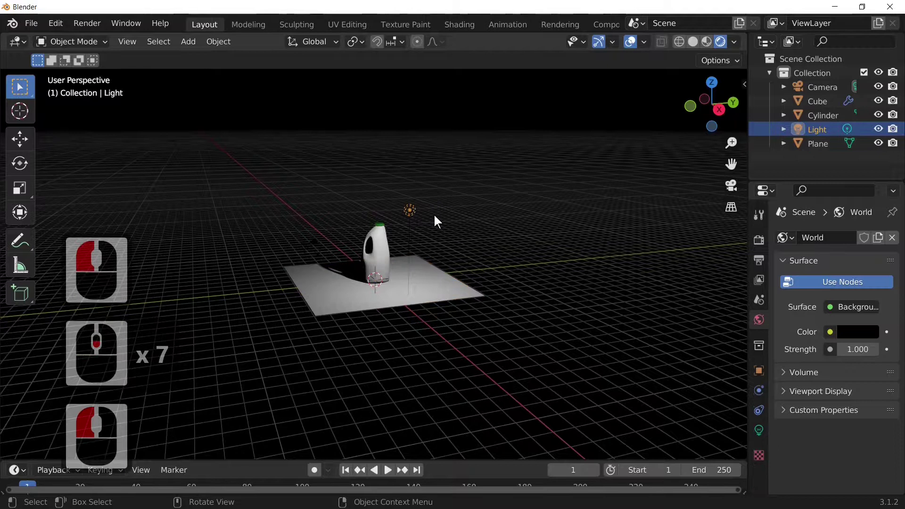
pyautogui.press('r')
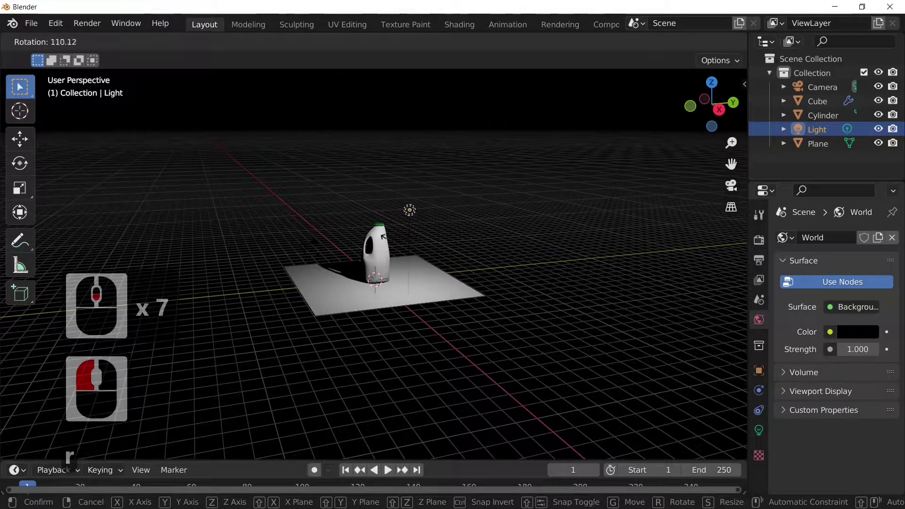
pyautogui.click(416, 218)
pyautogui.press('r')
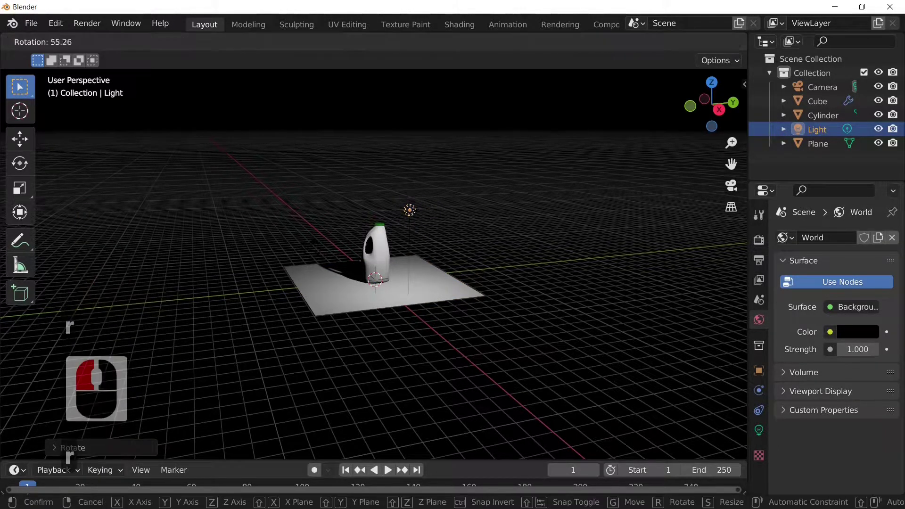
pyautogui.click(424, 218)
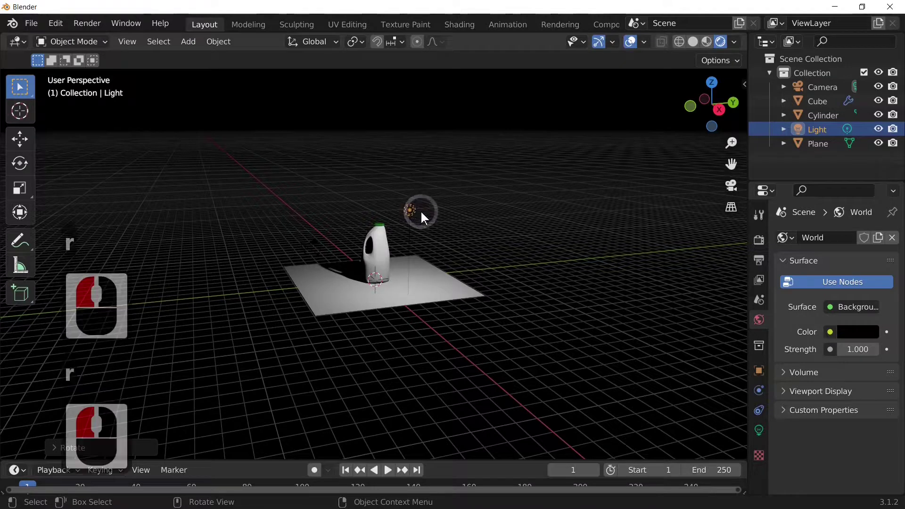
pyautogui.press('r')
pyautogui.press('x')
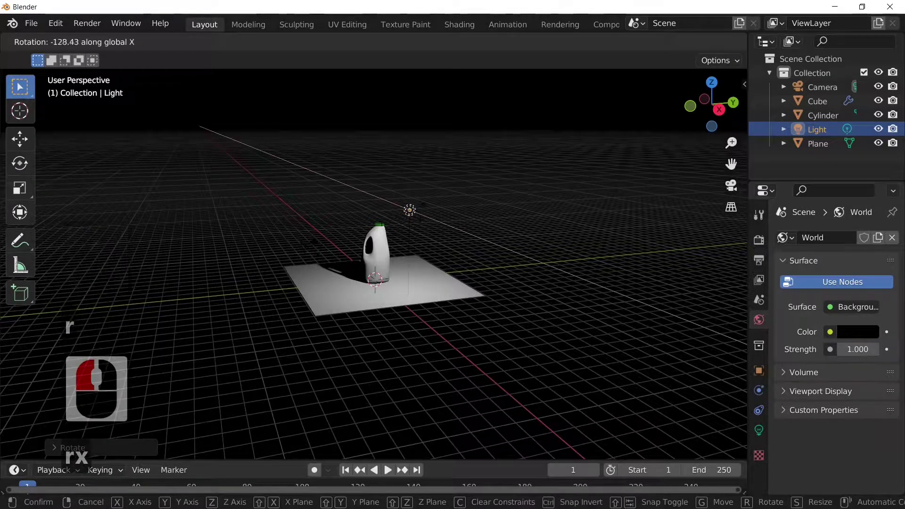
pyautogui.click(429, 217)
# Step: Change the light's type to Sun and set its strength to 1
pyautogui.moveTo(429, 216); pyautogui.dragTo(423, 260, button='middle')
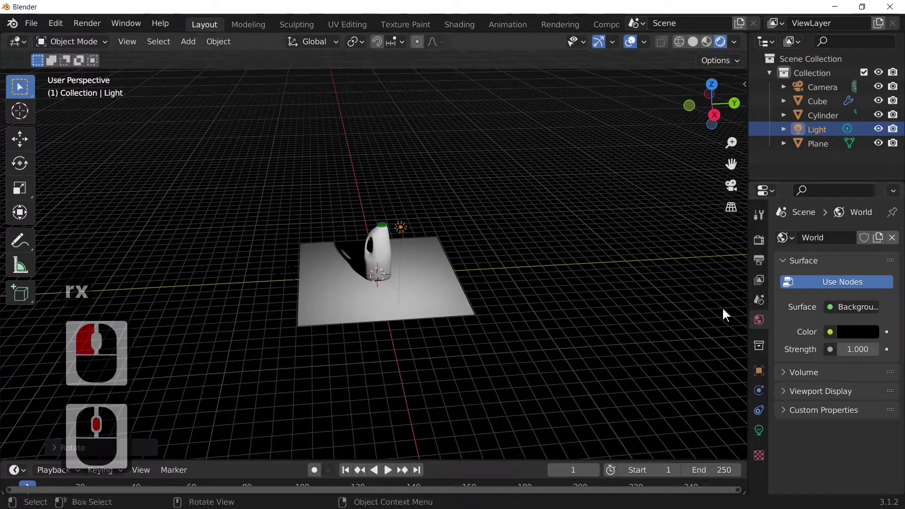
pyautogui.click(758, 430)
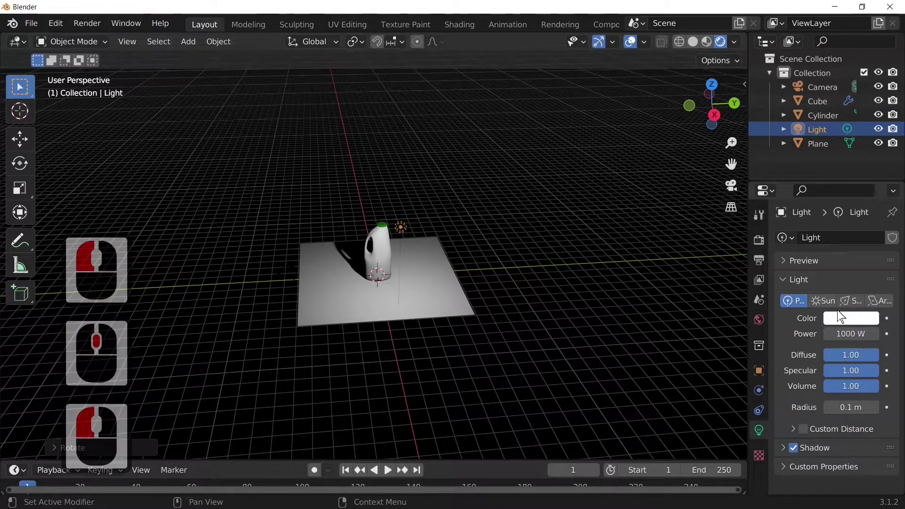
pyautogui.click(825, 302)
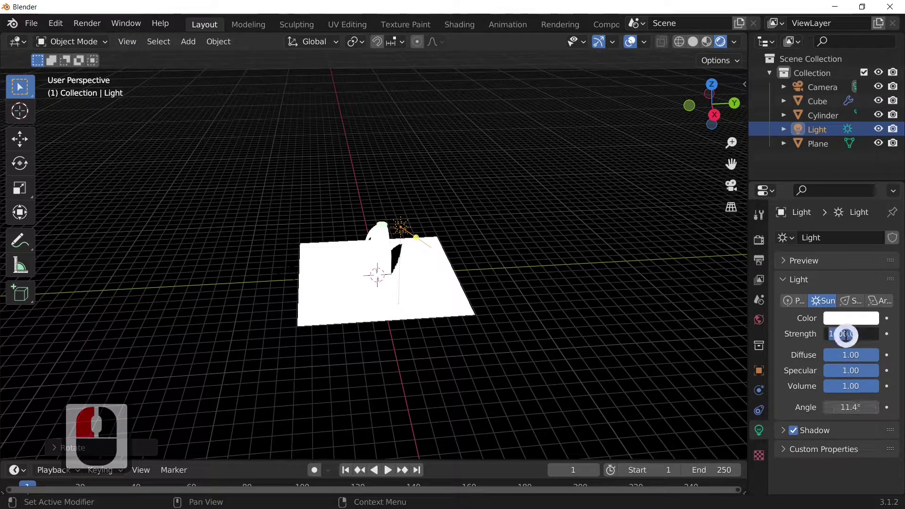
pyautogui.write('1')
pyautogui.press('Return')
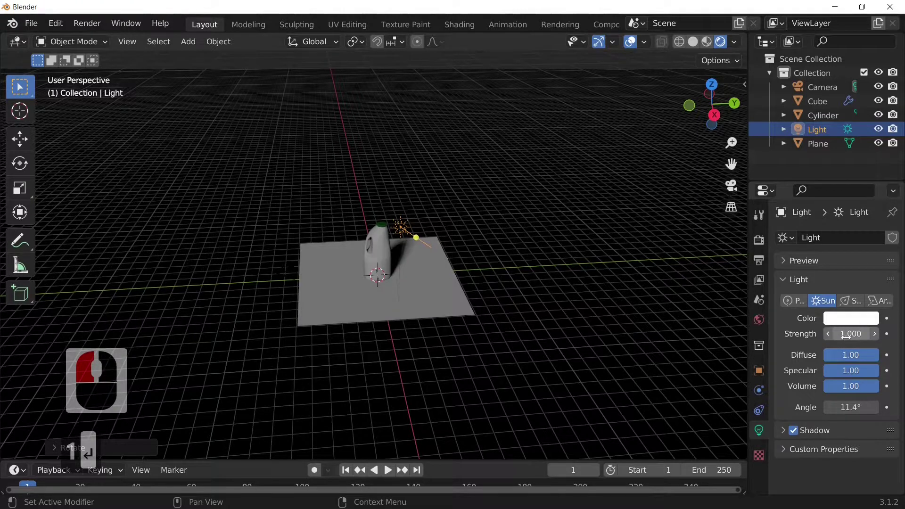
# Step: Examine the jug's lighting and its shadow on the ground plane from several sides
pyautogui.scroll(3, 450, 343)
pyautogui.click(479, 326)
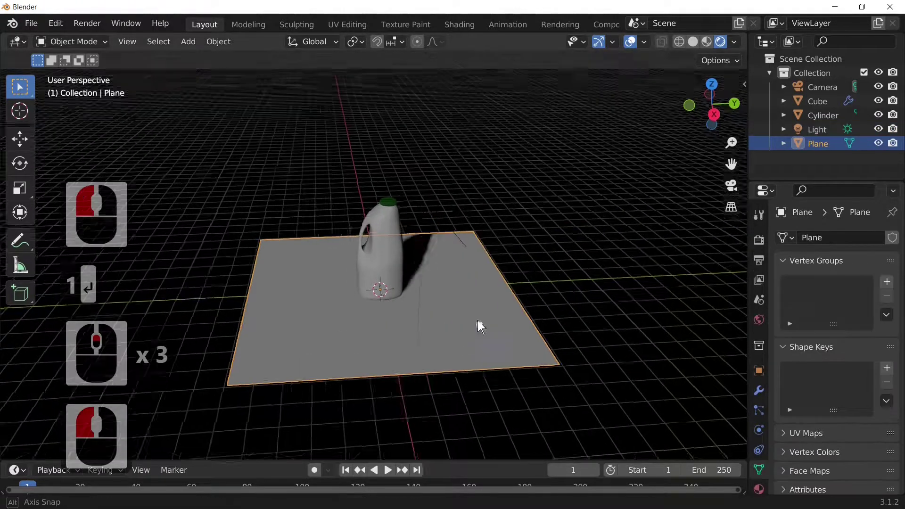
pyautogui.moveTo(477, 320); pyautogui.dragTo(420, 298, button='middle')
pyautogui.scroll(4, 443, 318)
pyautogui.moveTo(514, 334); pyautogui.dragTo(473, 327, button='middle')
pyautogui.click(586, 271)
pyautogui.scroll(-2, 574, 287)
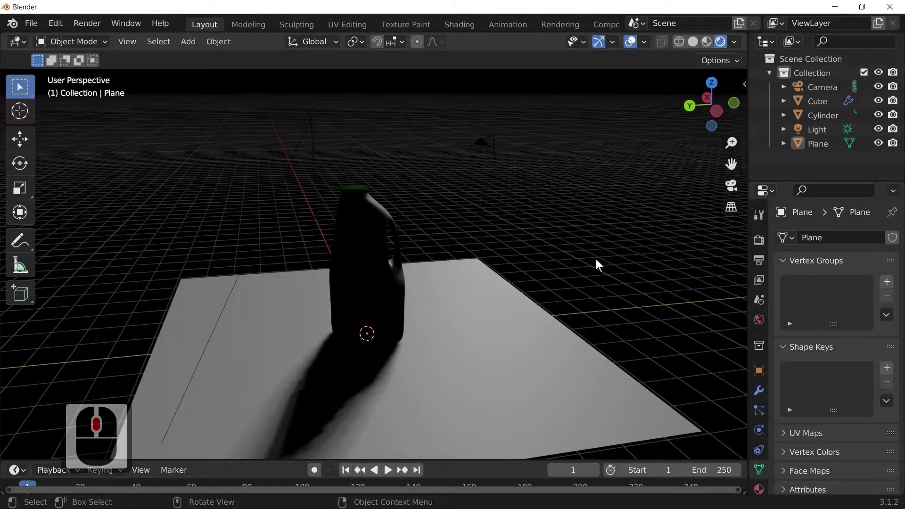
# Step: Select the jug body and add a new material to it
pyautogui.click(363, 253)
pyautogui.moveTo(539, 265); pyautogui.dragTo(146, 285, button='middle')
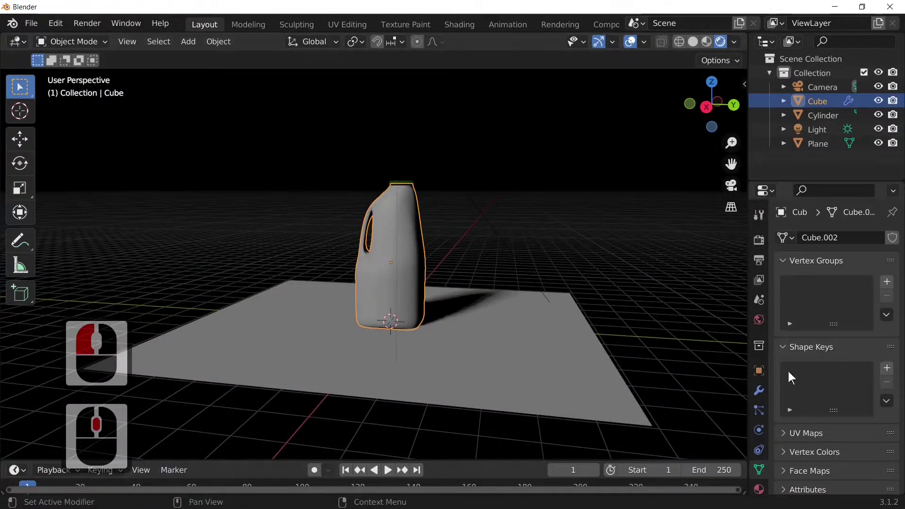
pyautogui.click(758, 490)
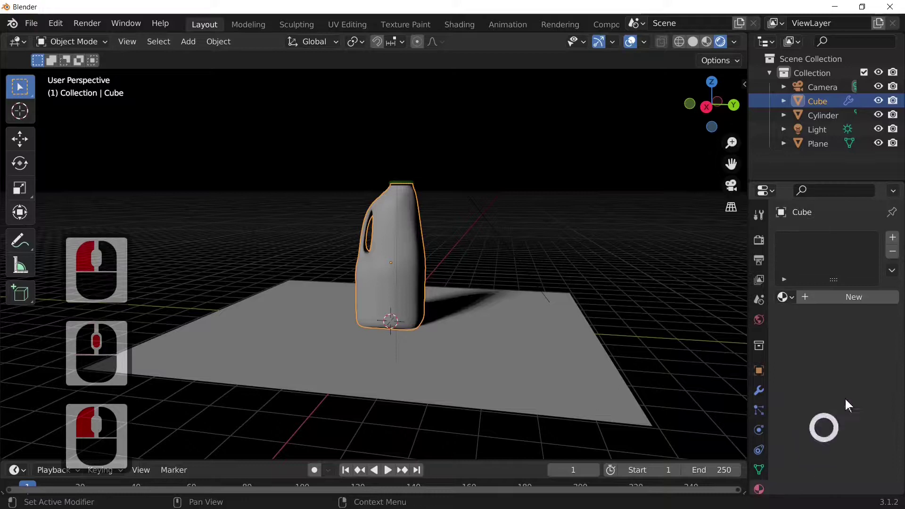
pyautogui.click(828, 297)
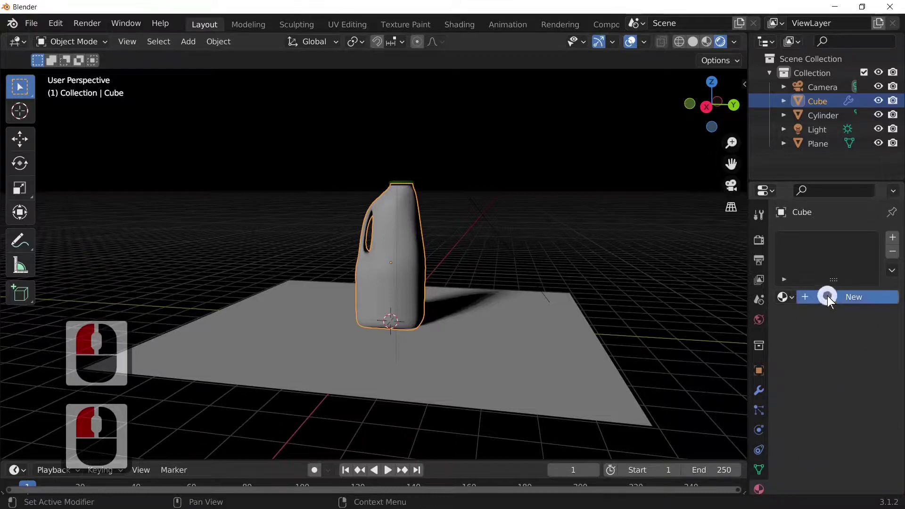
# Step: Set the jug material's Metallic to about 0.489 and its Roughness to about 0.156
pyautogui.scroll(-3, 862, 453)
pyautogui.scroll(-5, 862, 453)
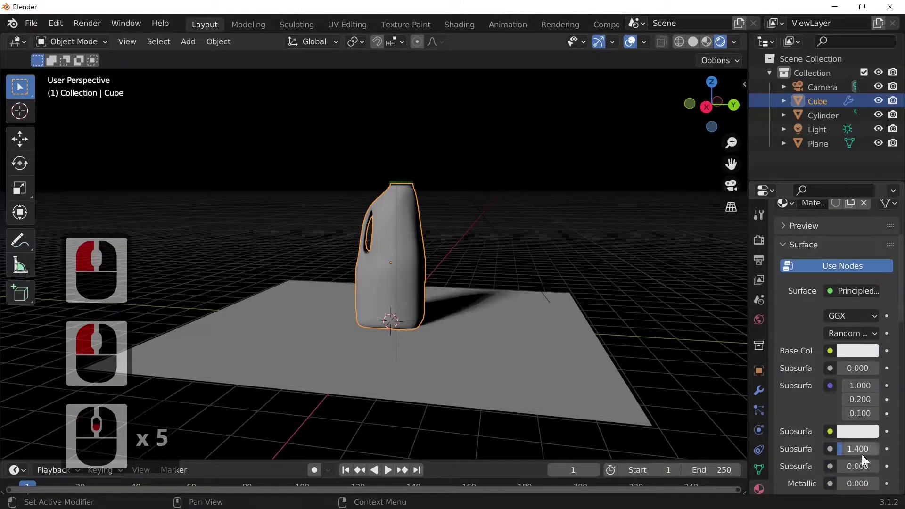
pyautogui.moveTo(838, 426); pyautogui.dragTo(859, 427)
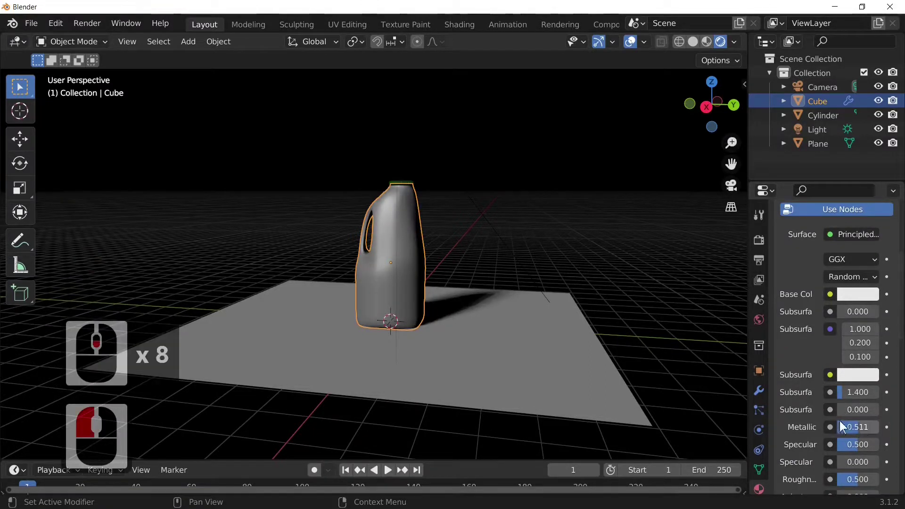
pyautogui.click(856, 466)
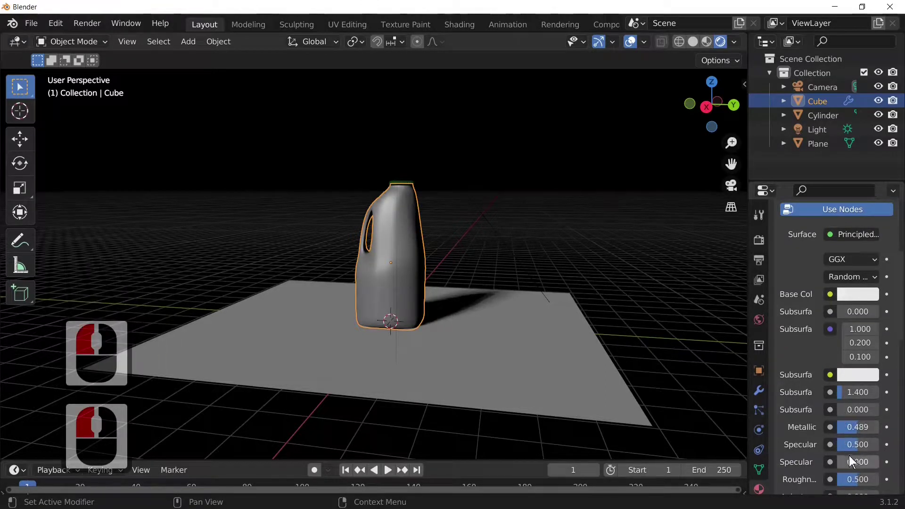
pyautogui.moveTo(848, 479); pyautogui.dragTo(833, 479)
# Step: Raise the jug material's base color to full-brightness white
pyautogui.moveTo(466, 352); pyautogui.dragTo(530, 354, button='middle')
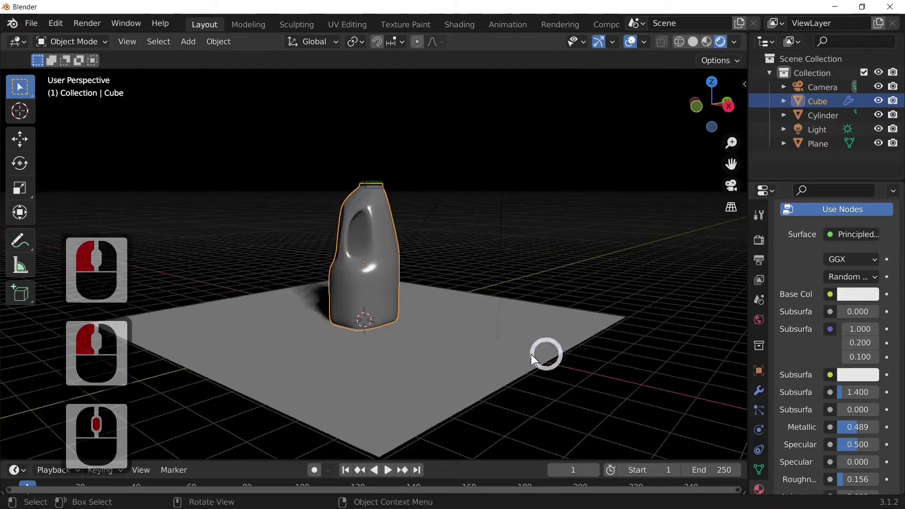
pyautogui.scroll(5, 505, 353)
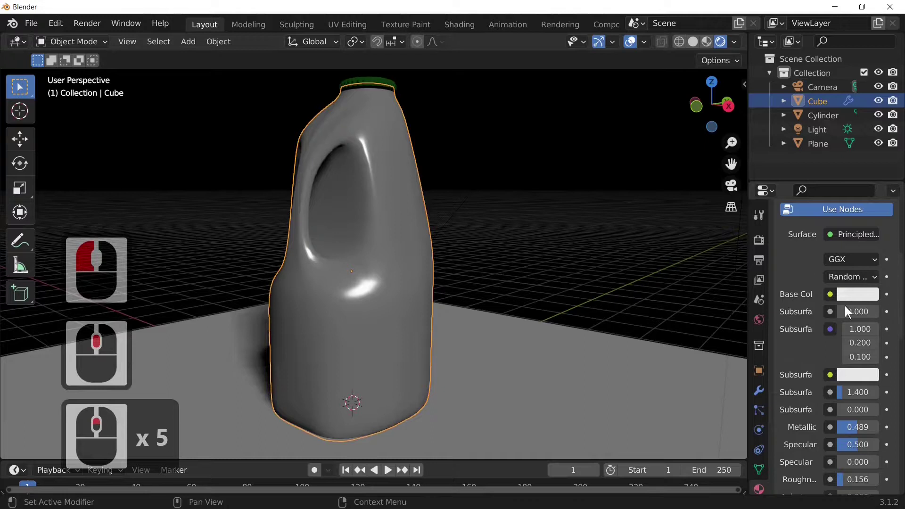
pyautogui.click(859, 294)
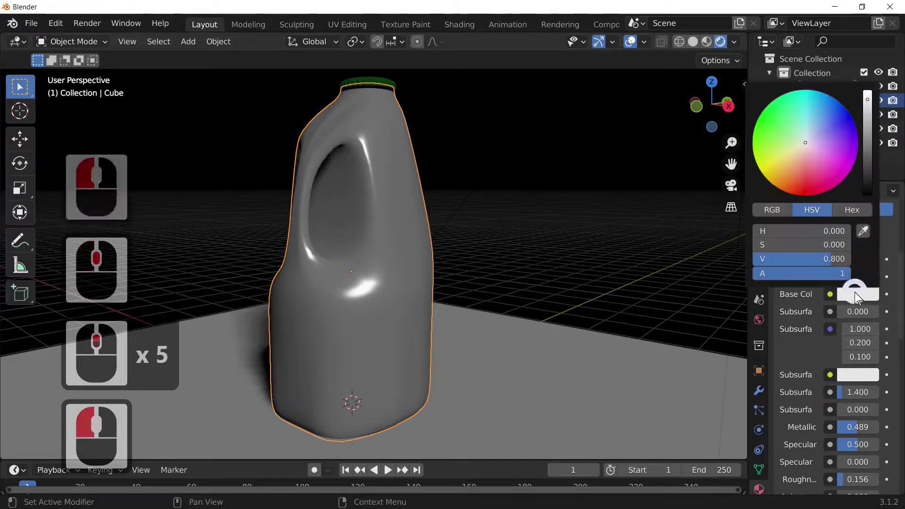
pyautogui.click(866, 72)
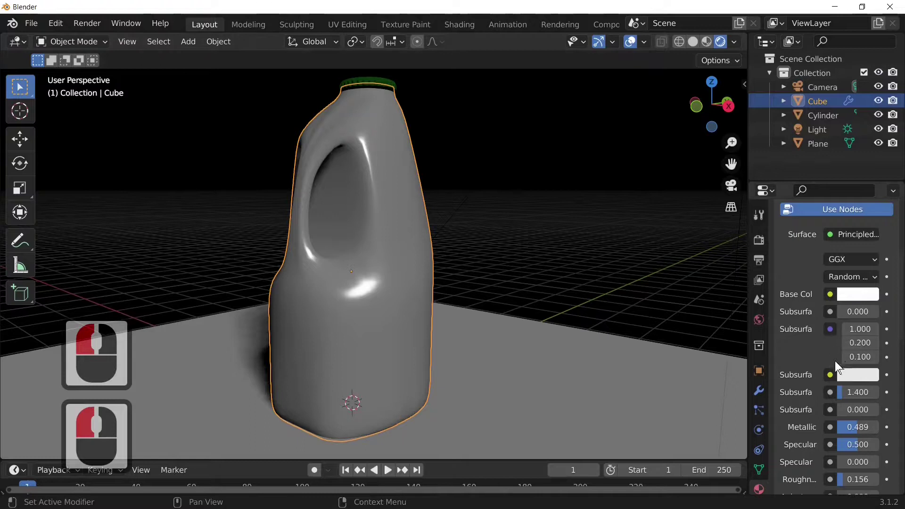
# Step: Set the jug material's emission color to a mid-grey, then select the ground plane
pyautogui.scroll(-7, 831, 458)
pyautogui.scroll(-4, 830, 458)
pyautogui.click(855, 446)
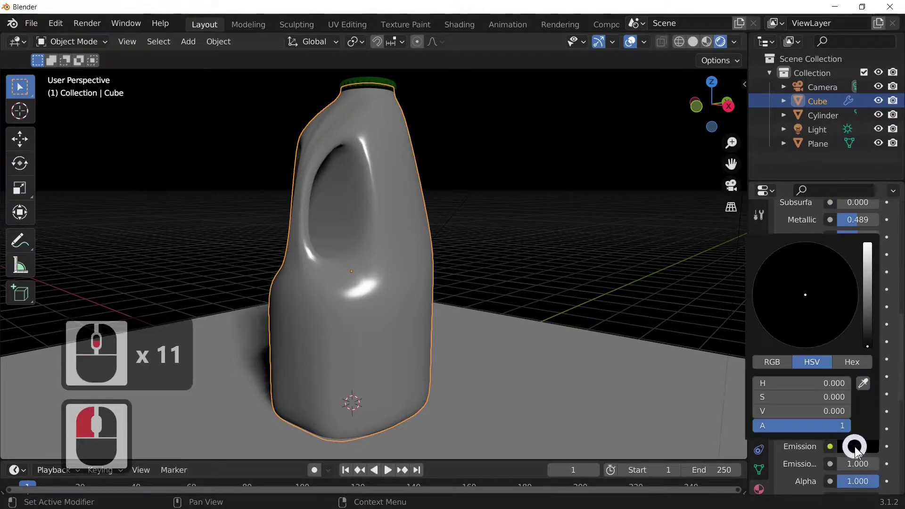
pyautogui.moveTo(871, 290); pyautogui.dragTo(868, 292)
pyautogui.click(547, 357)
# Step: Examine the brightened jug and its shadow from several sides
pyautogui.moveTo(547, 358); pyautogui.dragTo(475, 344, button='middle')
pyautogui.scroll(-6, 583, 364)
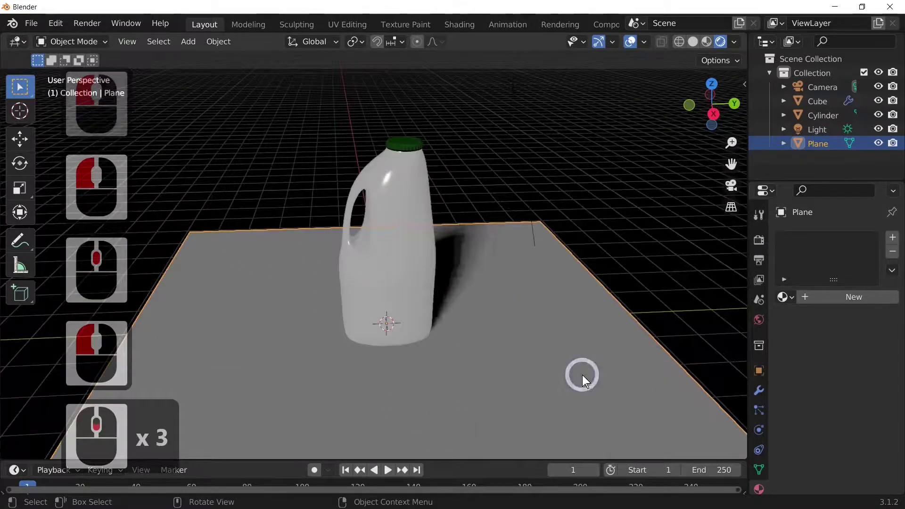
pyautogui.moveTo(453, 336); pyautogui.dragTo(555, 313, button='middle')
pyautogui.moveTo(608, 322); pyautogui.dragTo(474, 347, button='middle')
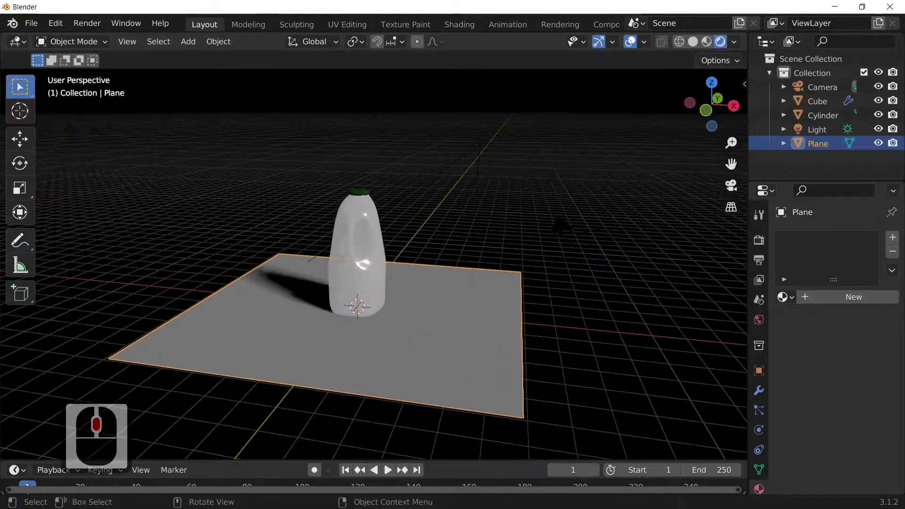